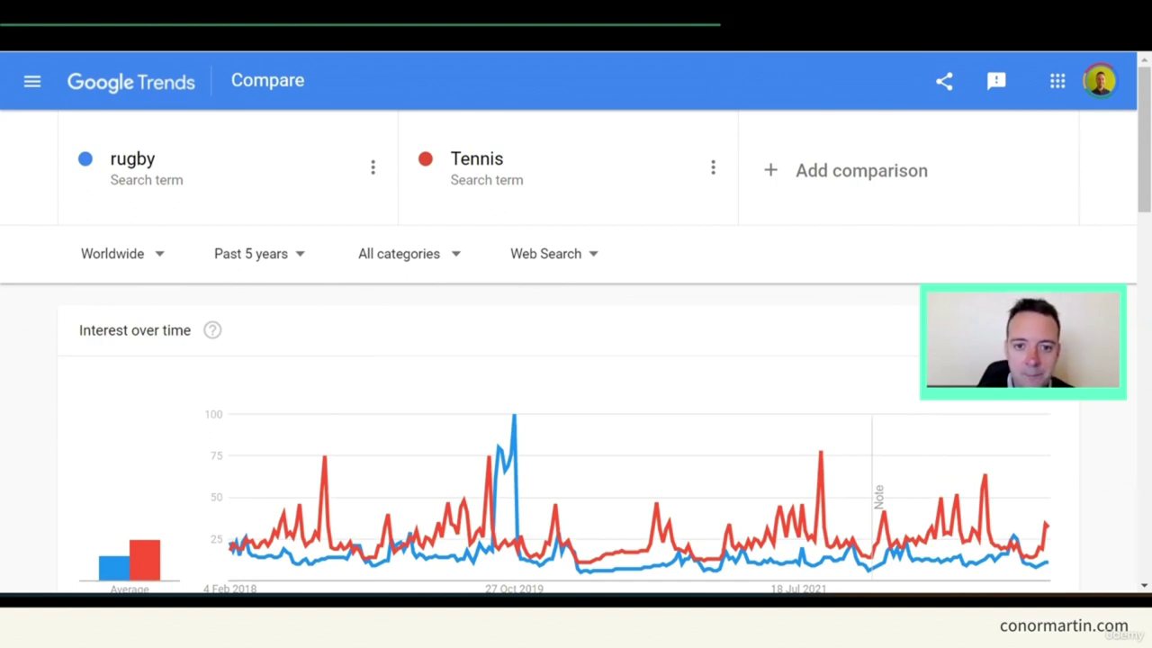
Replace the rugby comparison term with the Men's Hiking Shoe topic
click(300, 190)
text(hing)
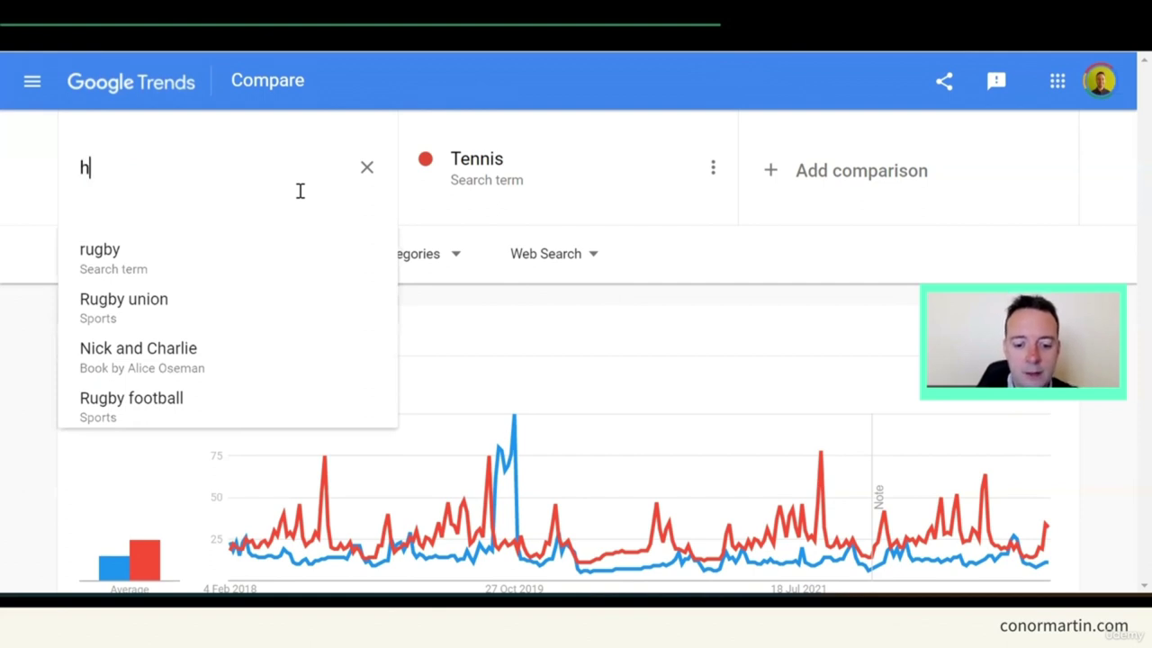
key(BackSpace)
key(BackSpace)
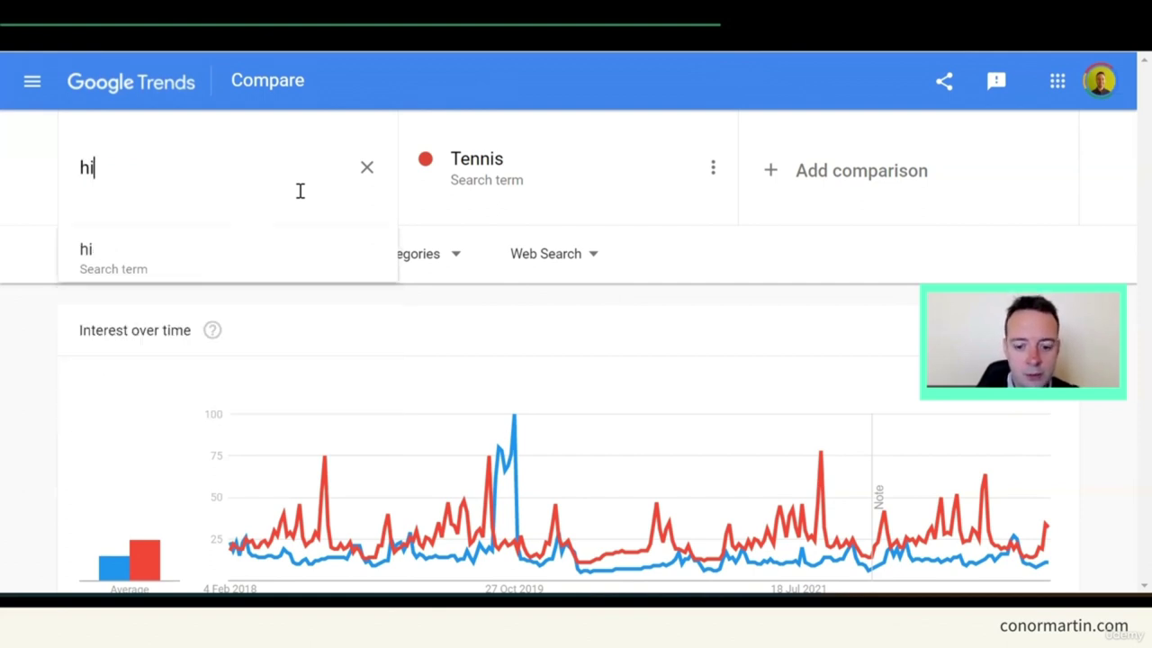
text(king shoes)
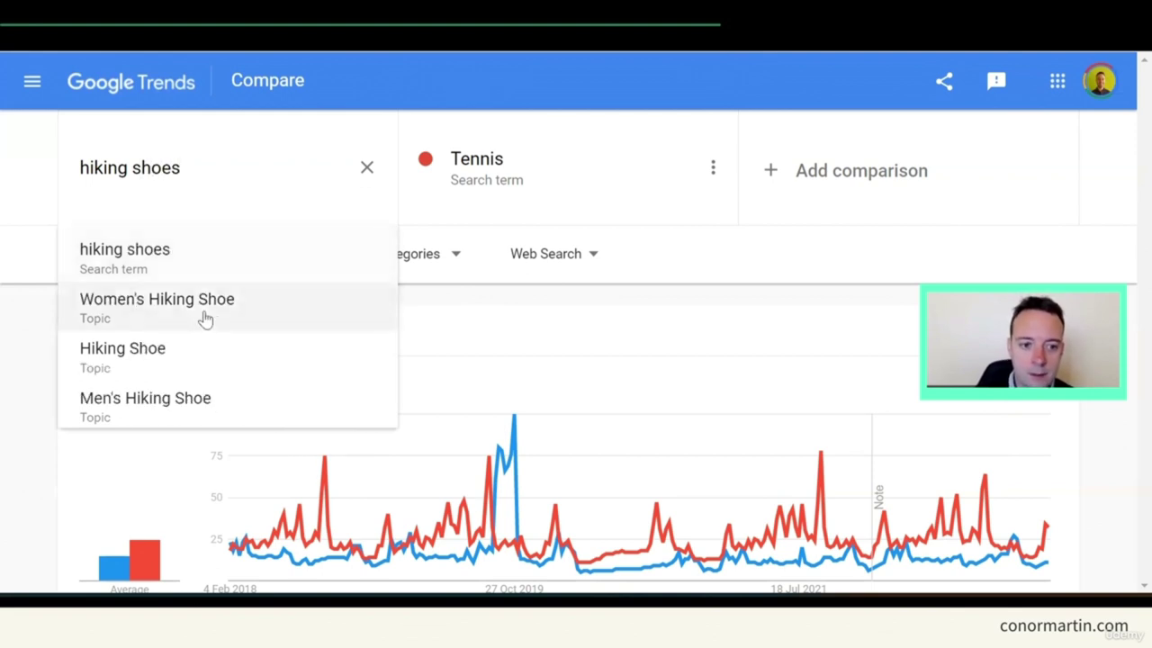
click(185, 409)
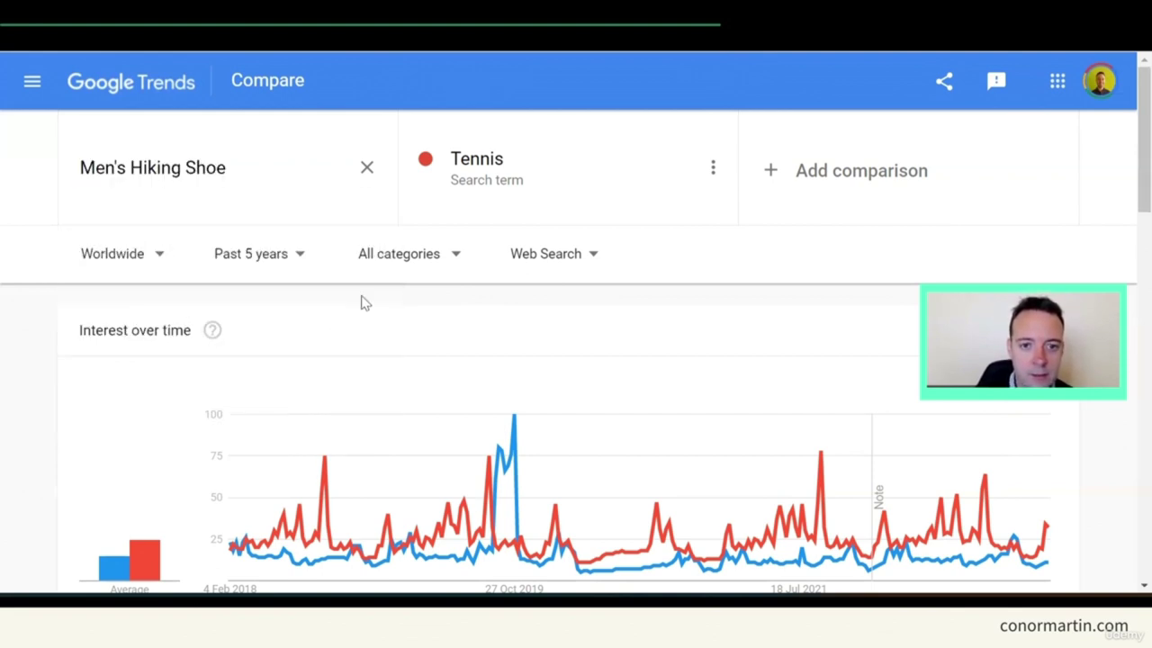
Replace Tennis with the search term 'men's hiking shirt' and submit the comparison
click(493, 171)
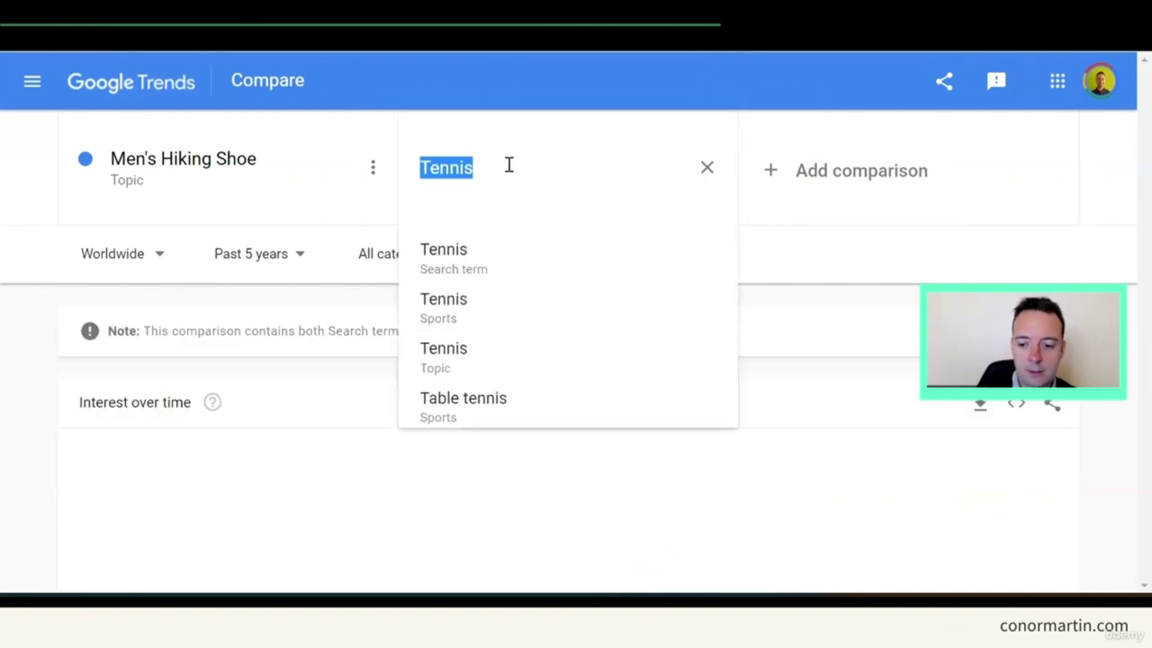
key(BackSpace)
text(me)
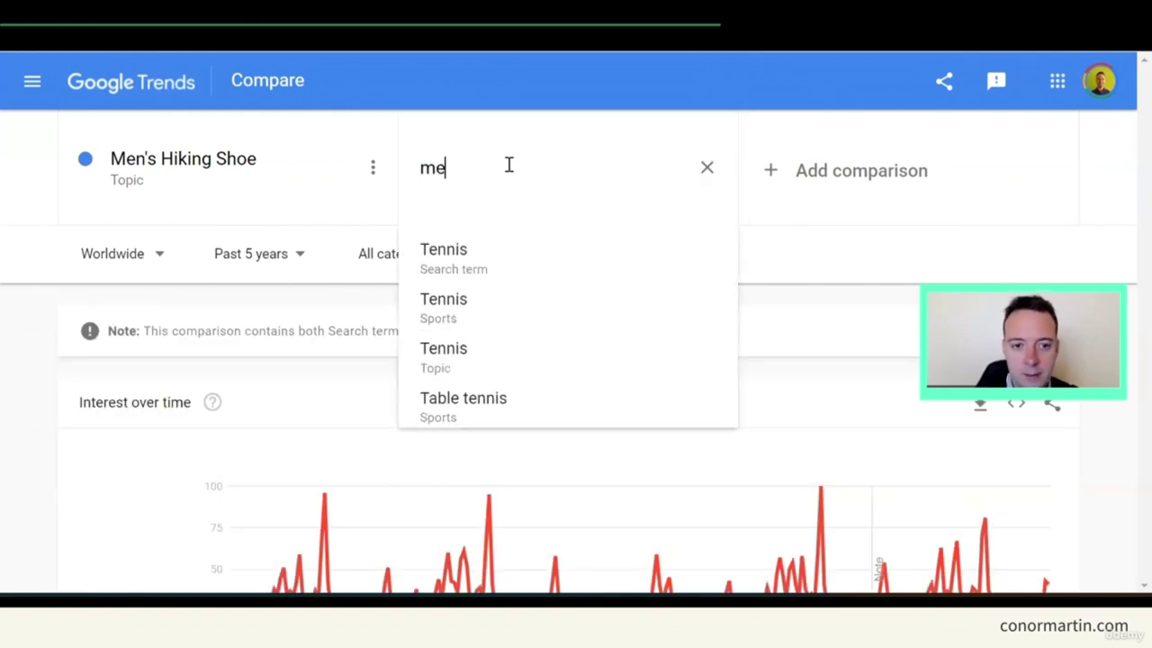
text(n's hiing)
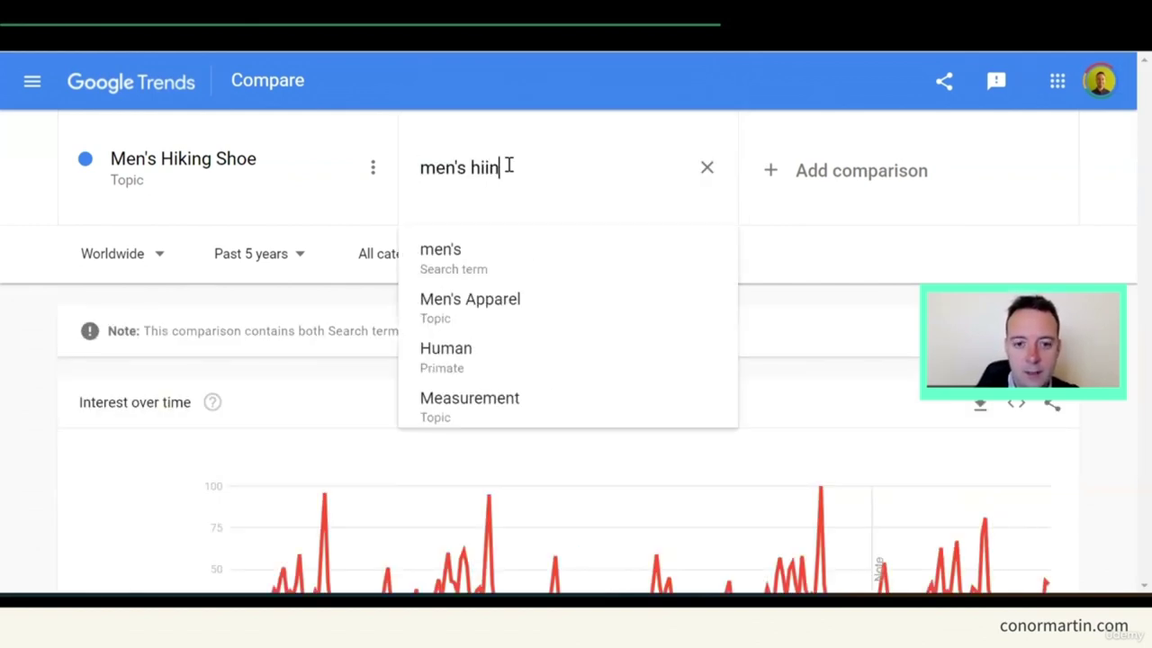
key(BackSpace)
key(BackSpace)
key(BackSpace)
text(king s)
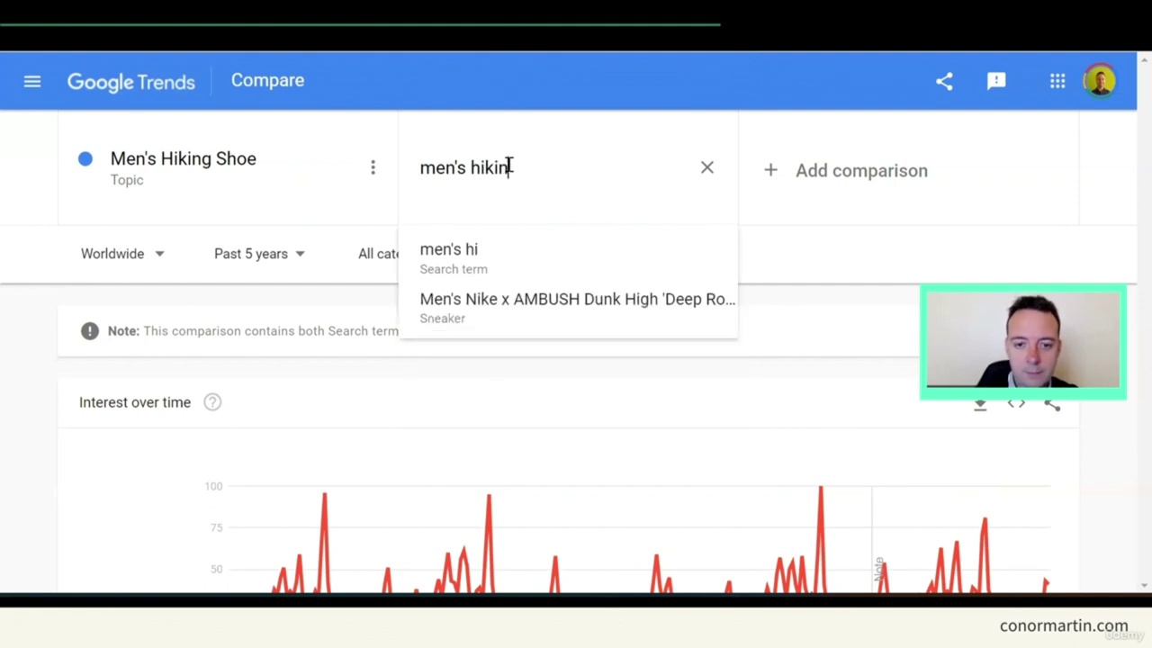
text(hirt)
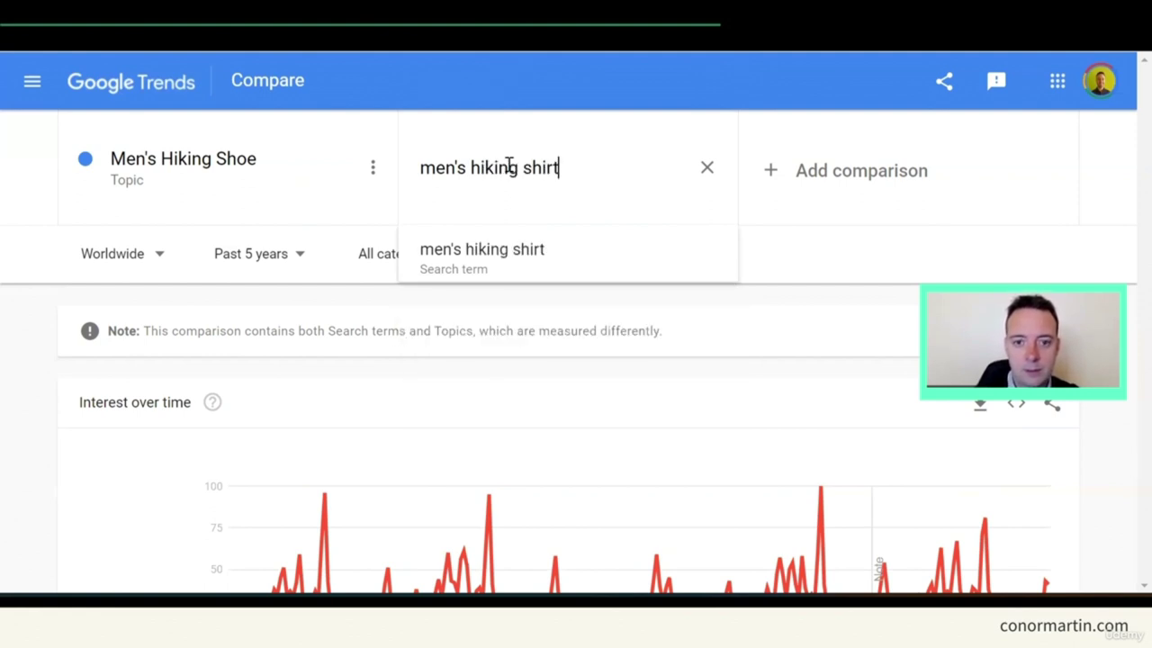
key(Return)
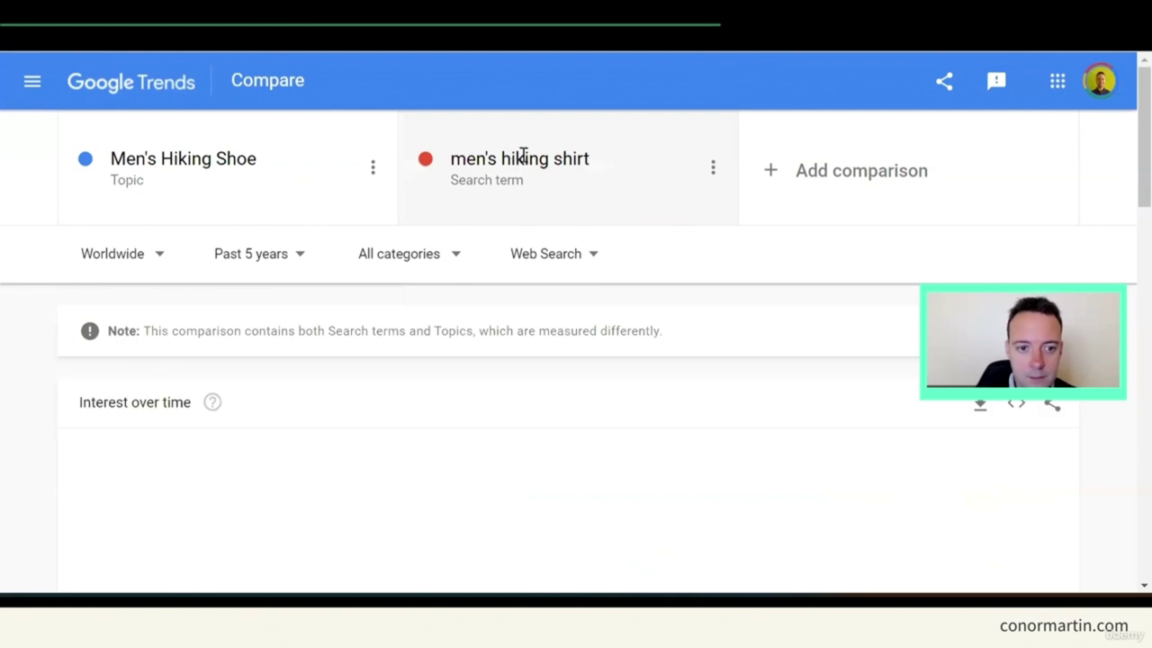
scroll(500, 153, down, 2)
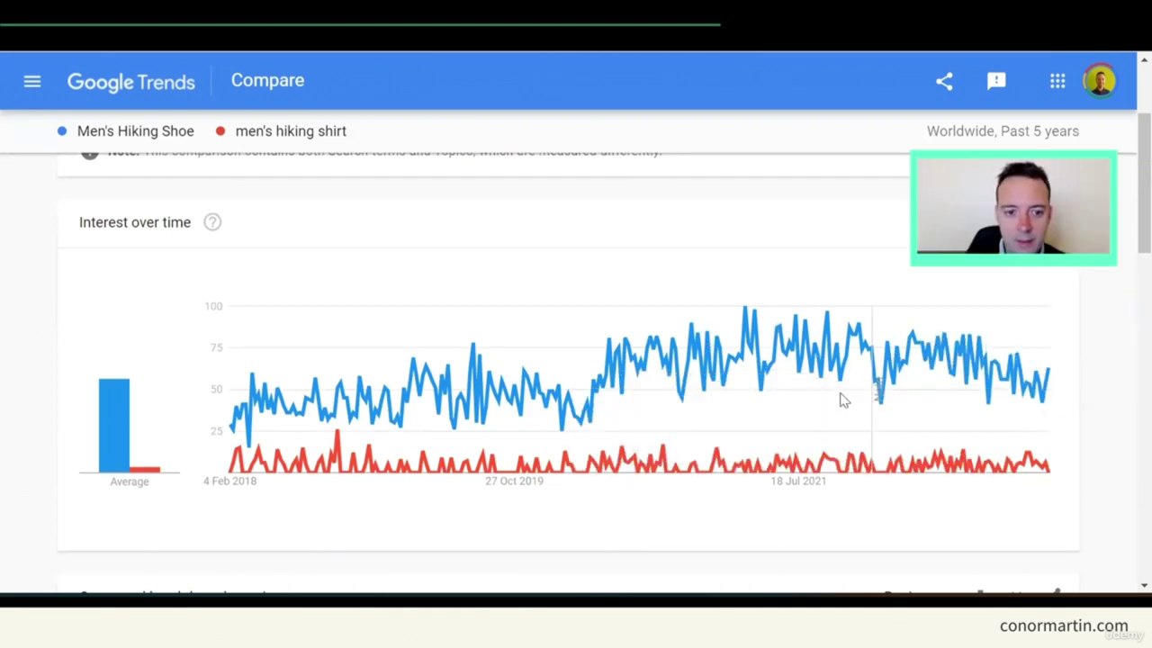
Scroll back up through the hiking shoe versus hiking shirt Interest over time chart
scroll(482, 405, up, 1)
scroll(482, 404, up, 3)
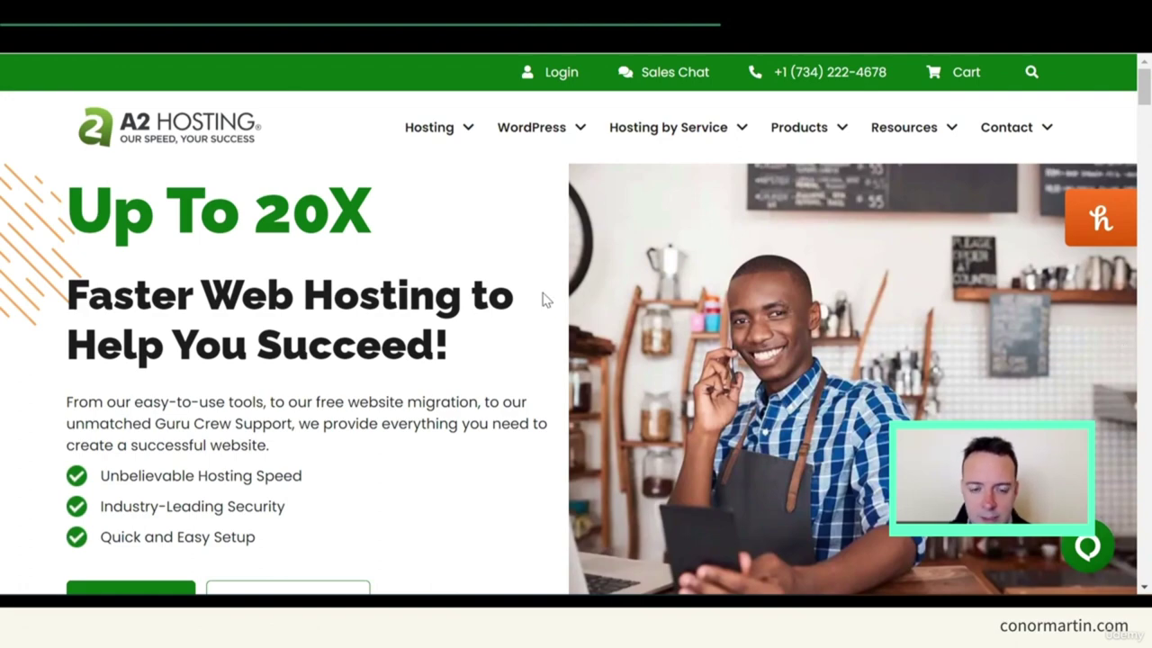
Scroll to the hosting plan pricing cards and highlight the $2.99/mo shared hosting price
scroll(544, 300, down, 1)
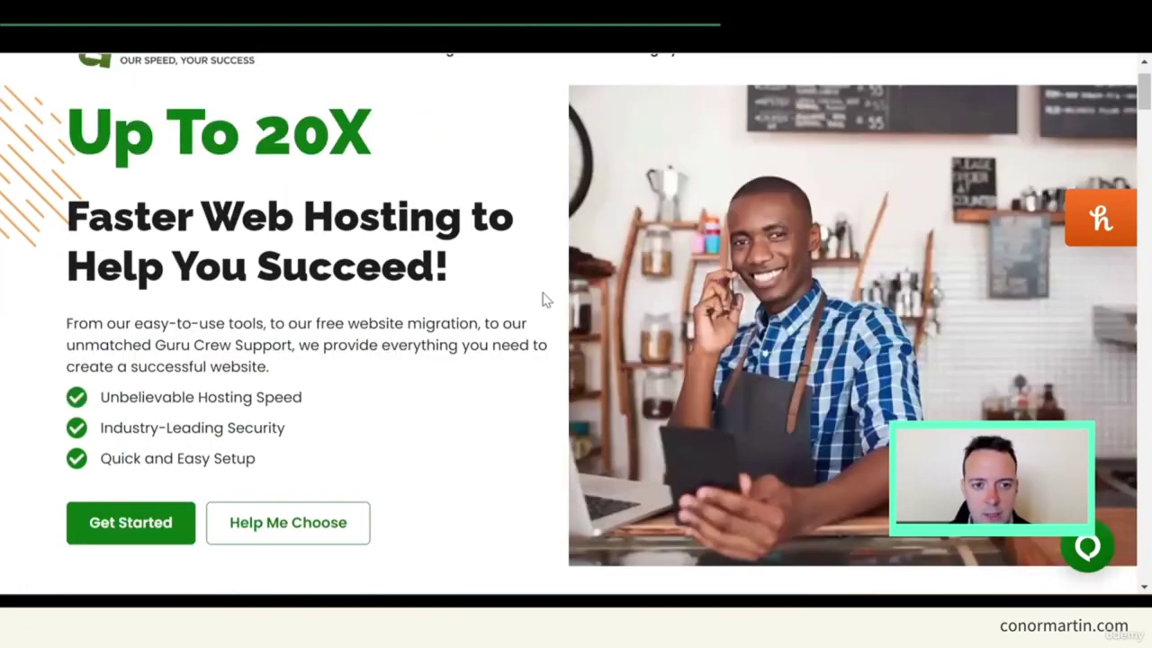
scroll(544, 300, down, 8)
scroll(545, 299, down, 2)
scroll(544, 300, up, 1)
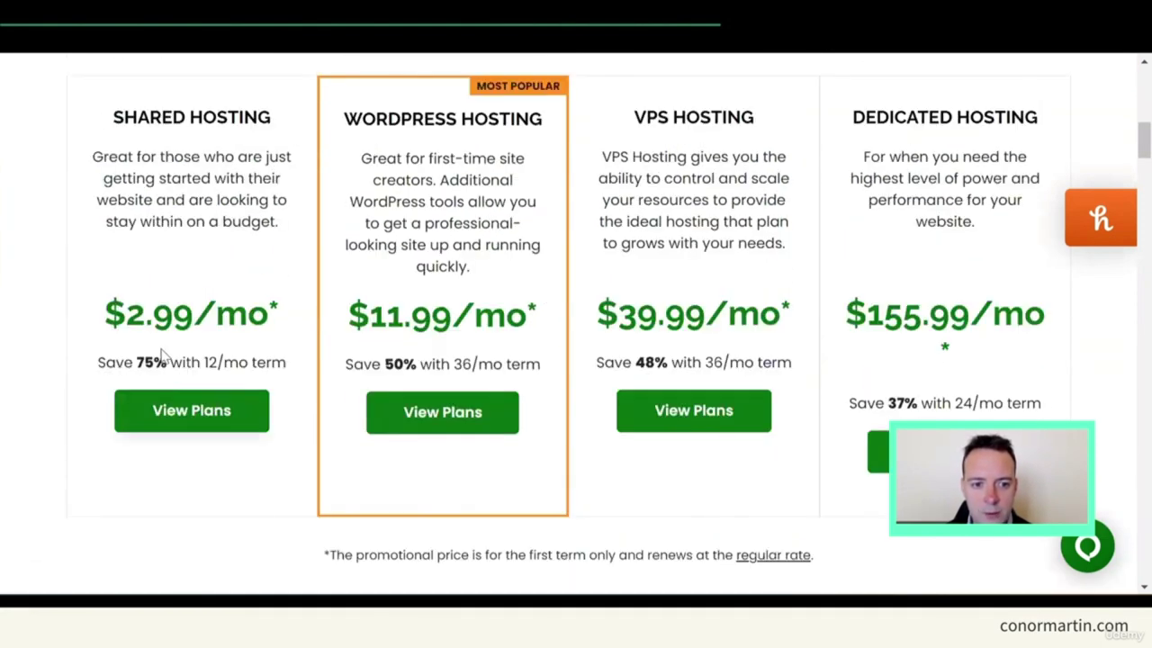
drag(106, 313, 273, 304)
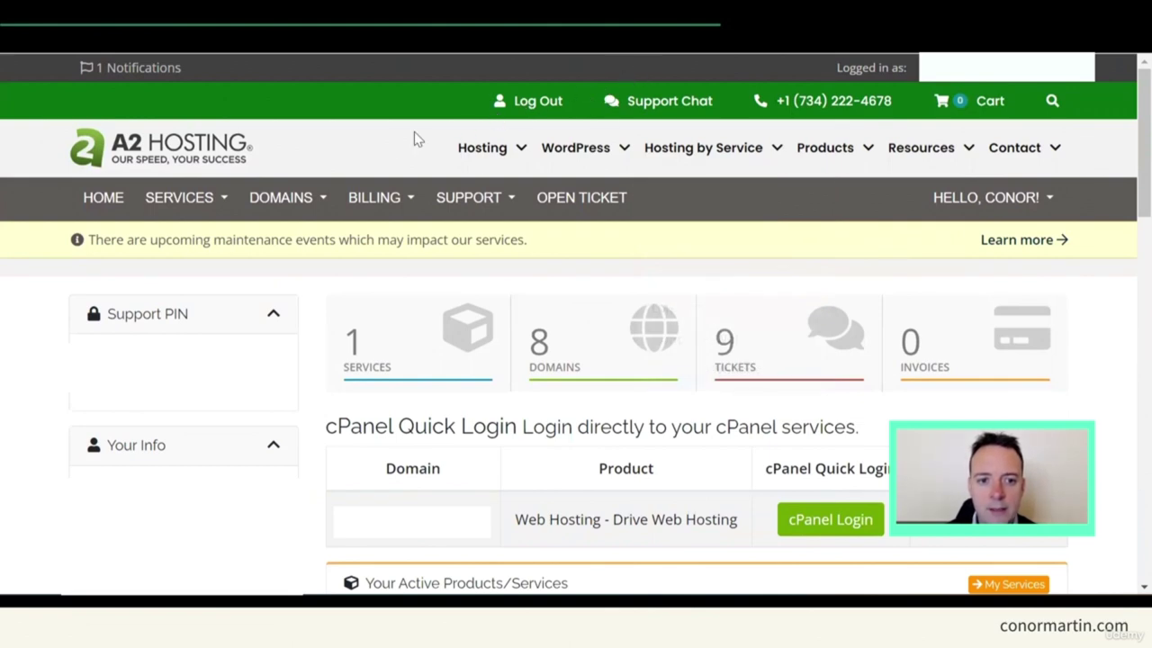
View the Register a New Domain page, then log into cPanel from the dashboard
click(321, 197)
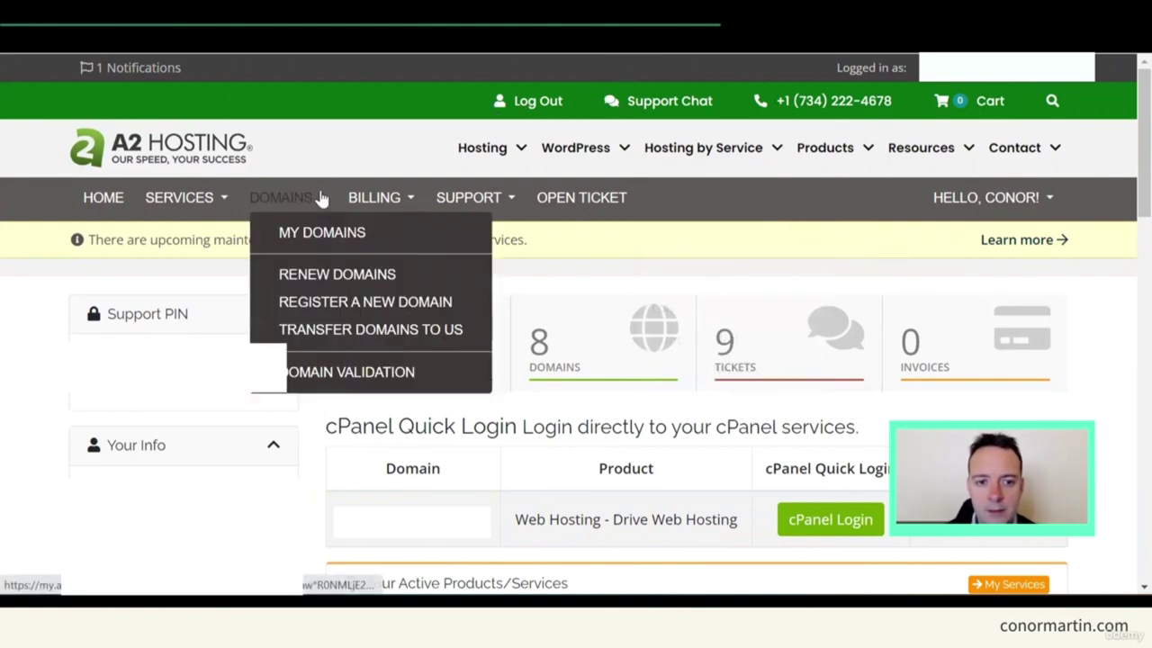
click(319, 303)
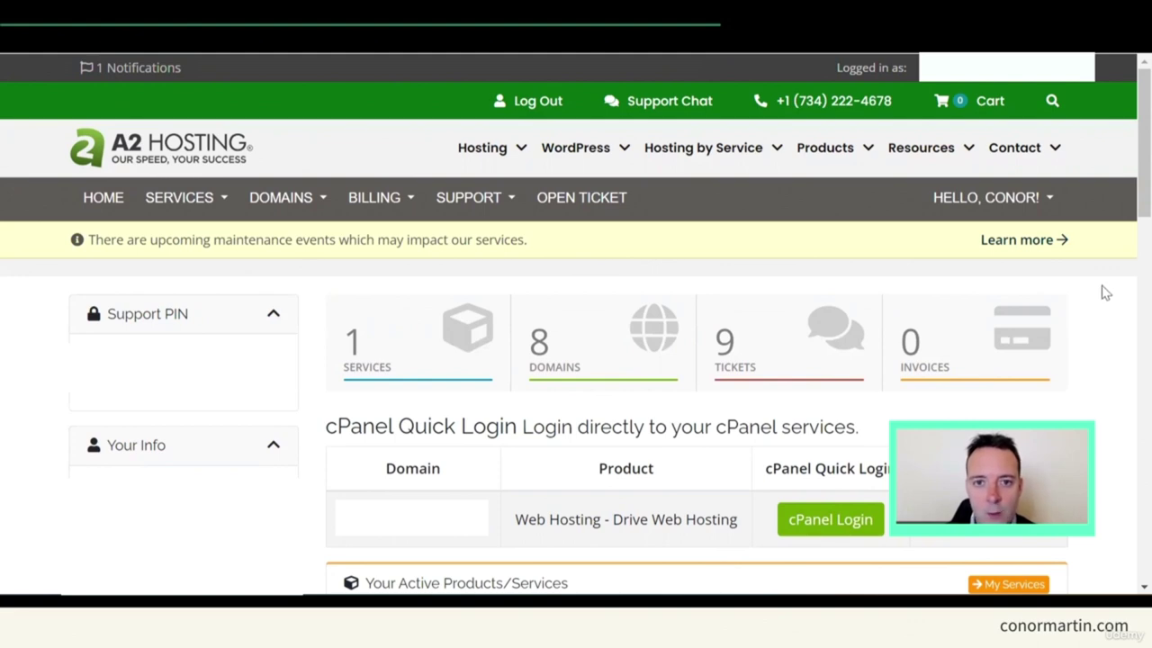
scroll(1102, 291, down, 1)
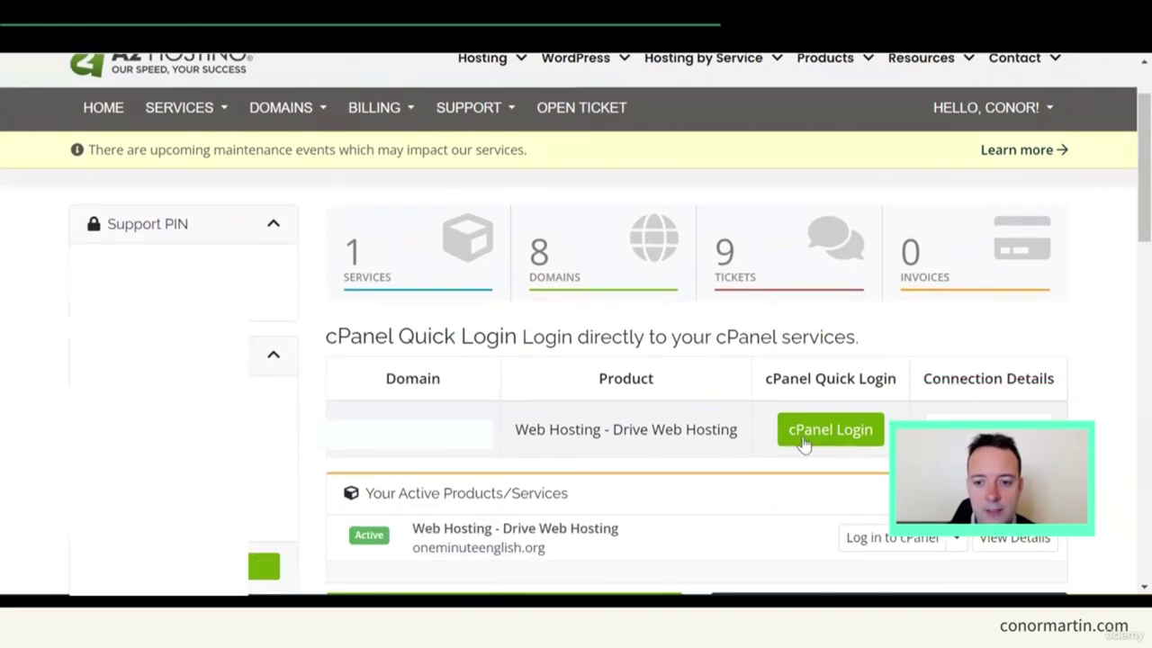
click(805, 441)
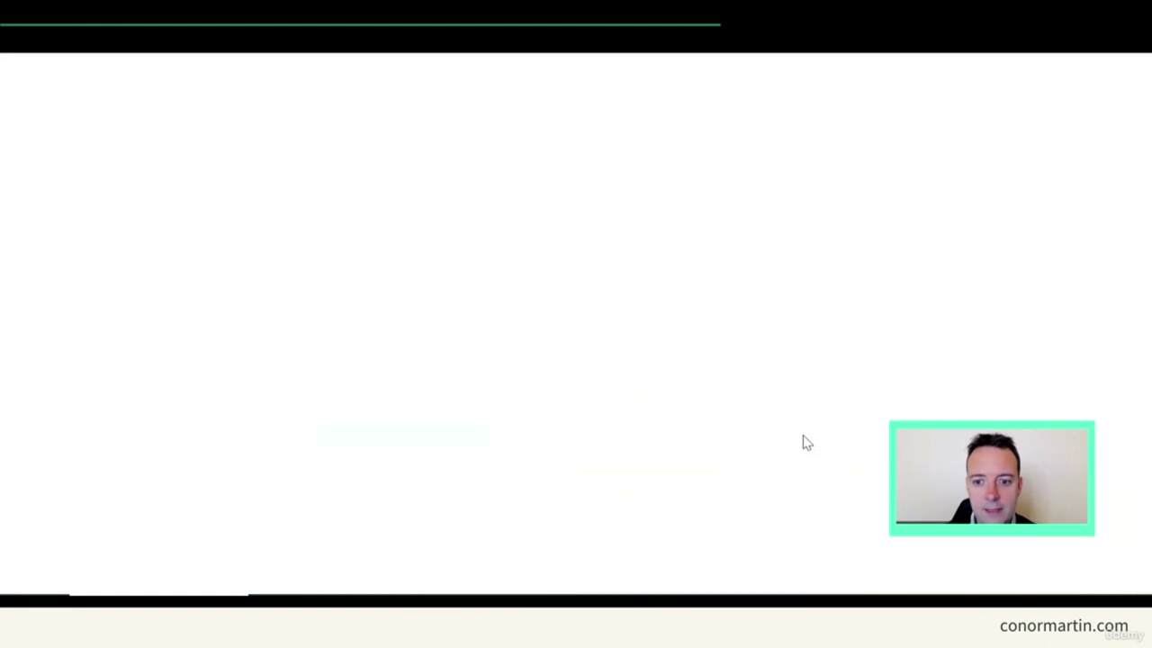
Open the Softaculous Blogs WordPress Quick Install form and check the Choose Domain options
scroll(532, 218, down, 5)
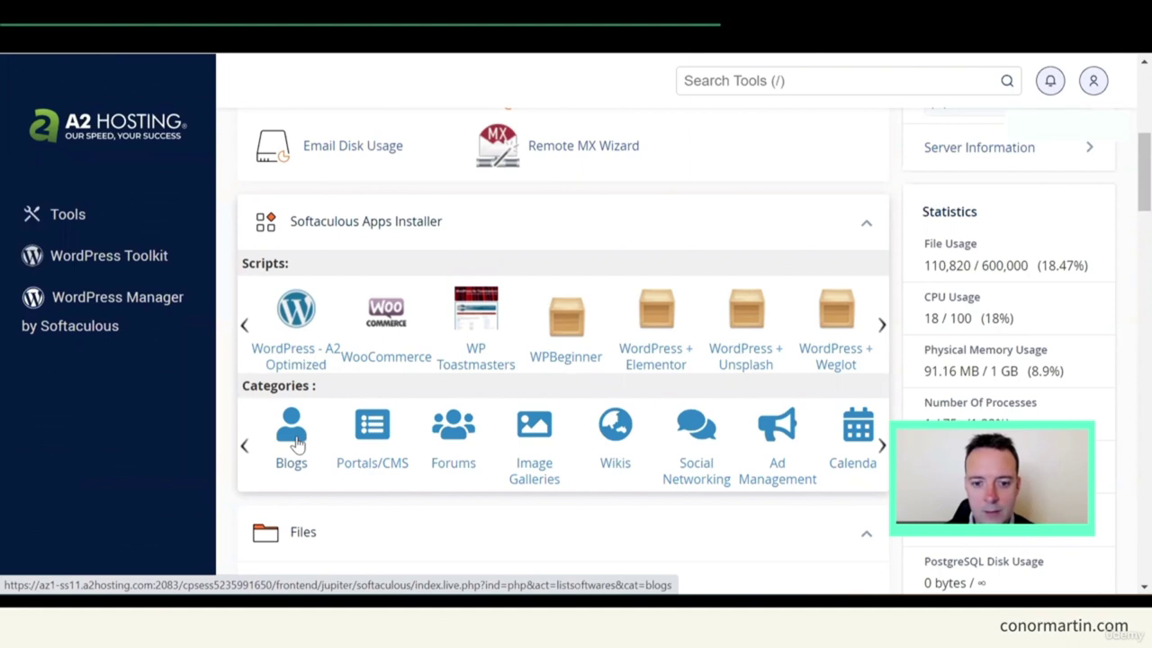
click(297, 444)
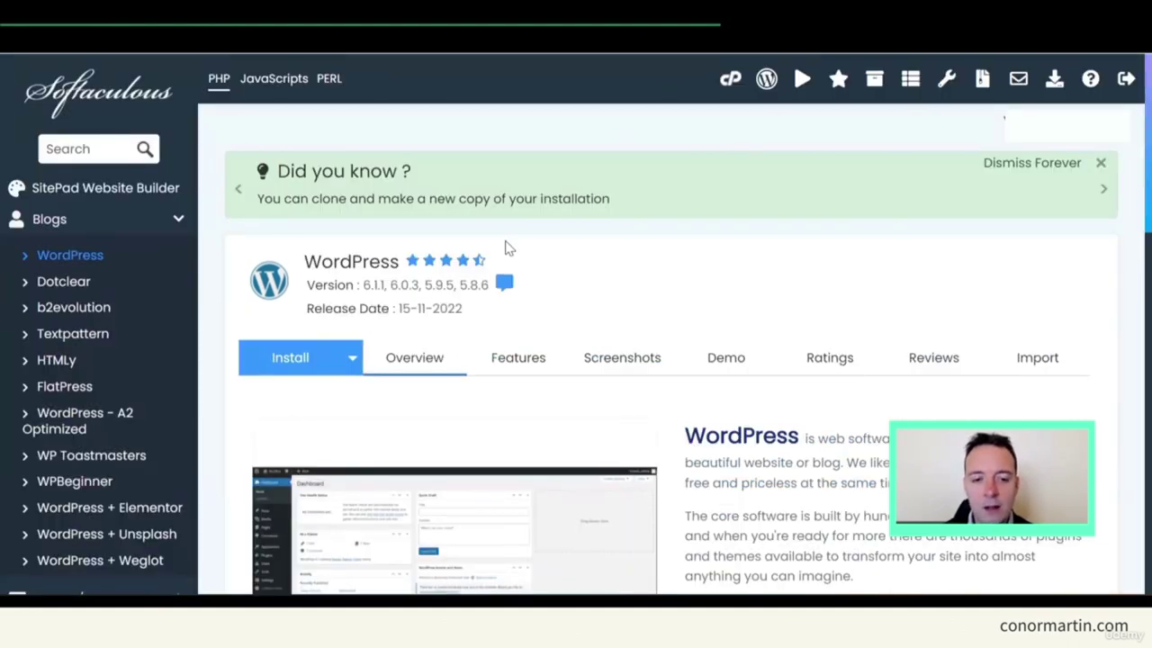
click(352, 357)
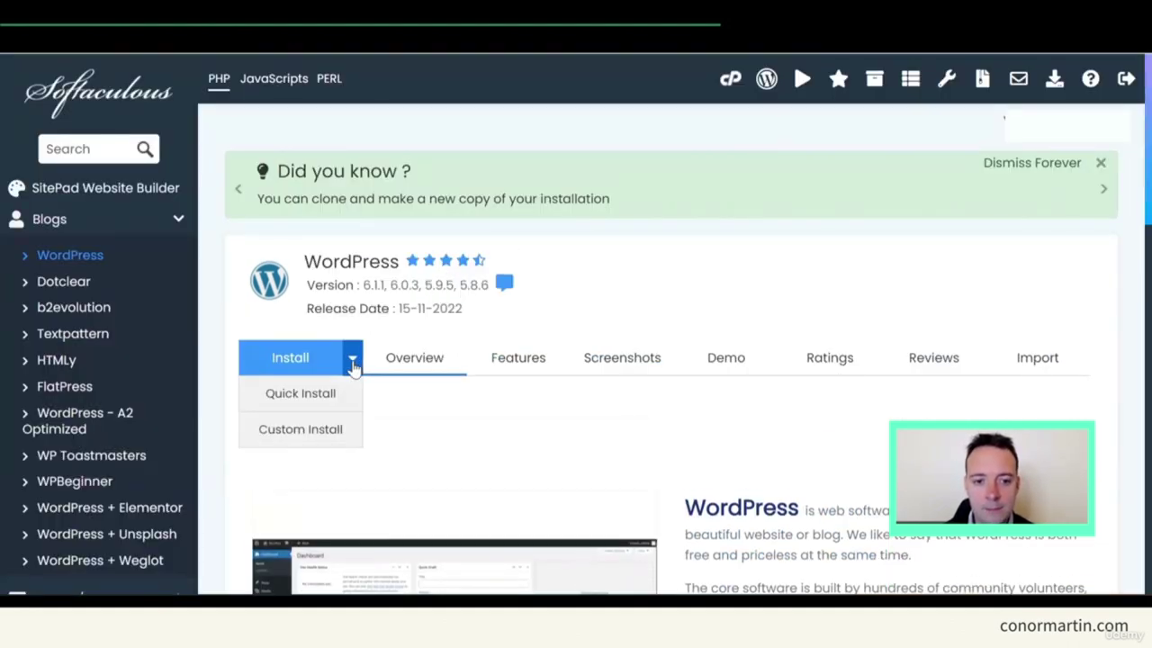
click(332, 406)
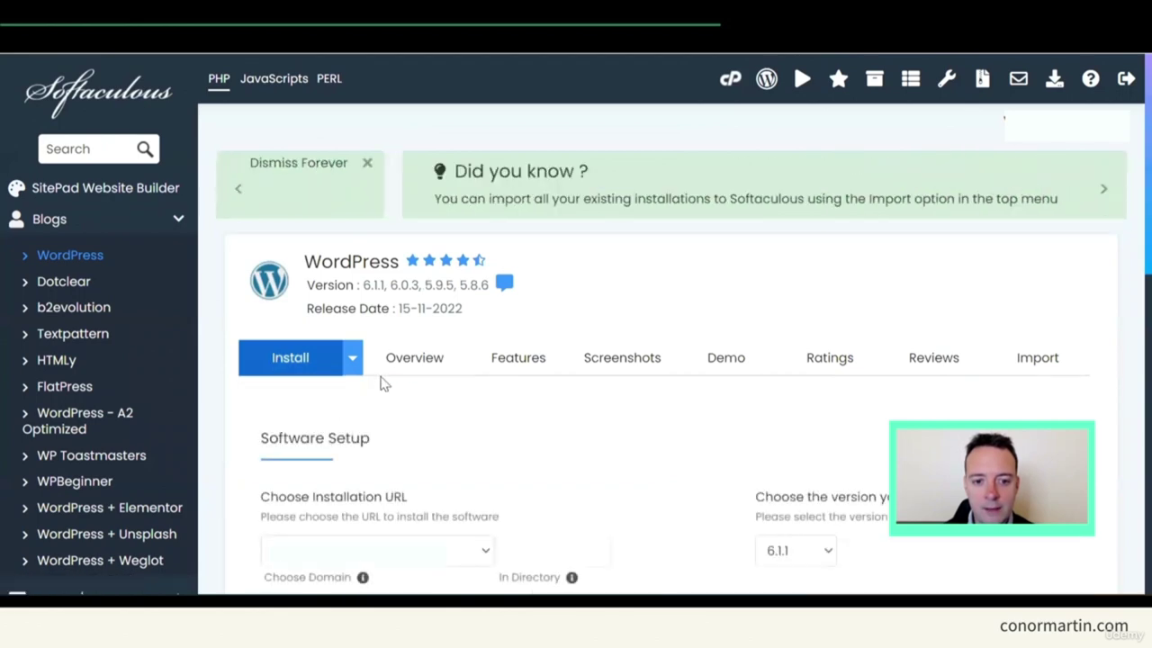
scroll(469, 280, down, 3)
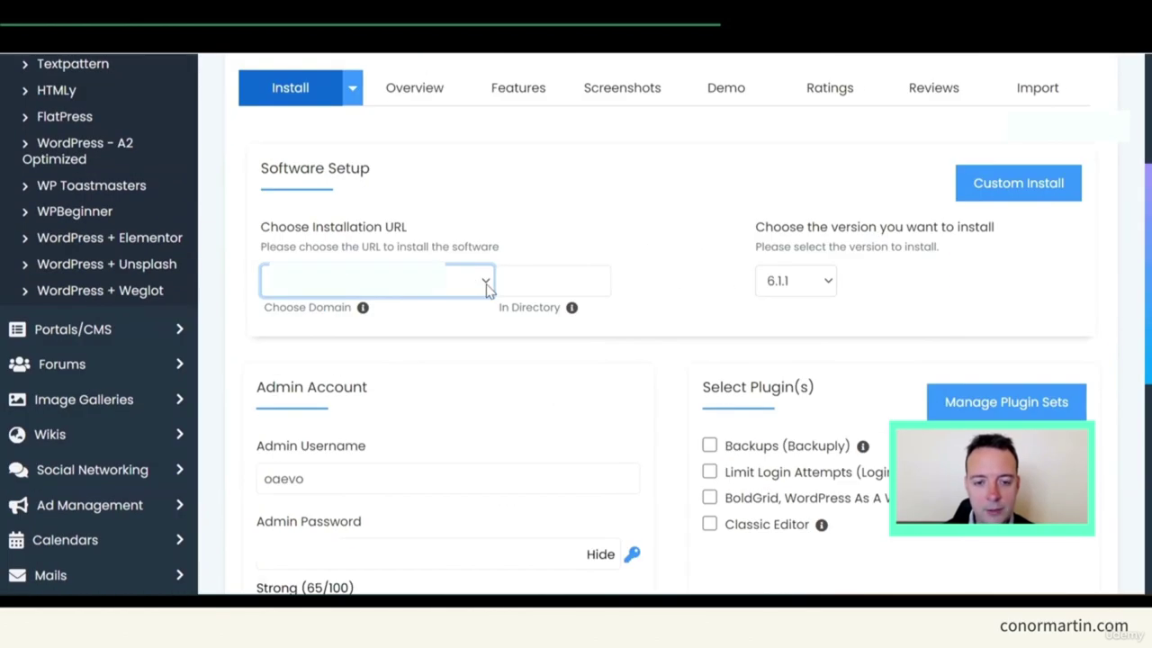
click(486, 286)
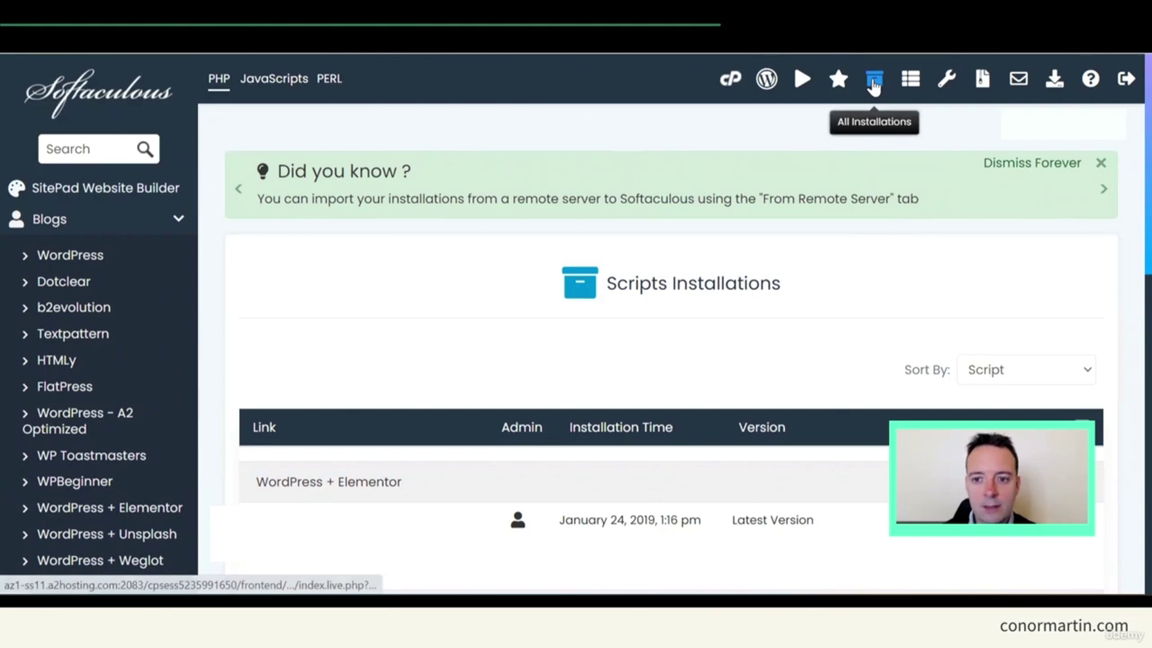
Open the WordPress admin dashboard of the existing installation from the Scripts Installations table
scroll(899, 258, down, 3)
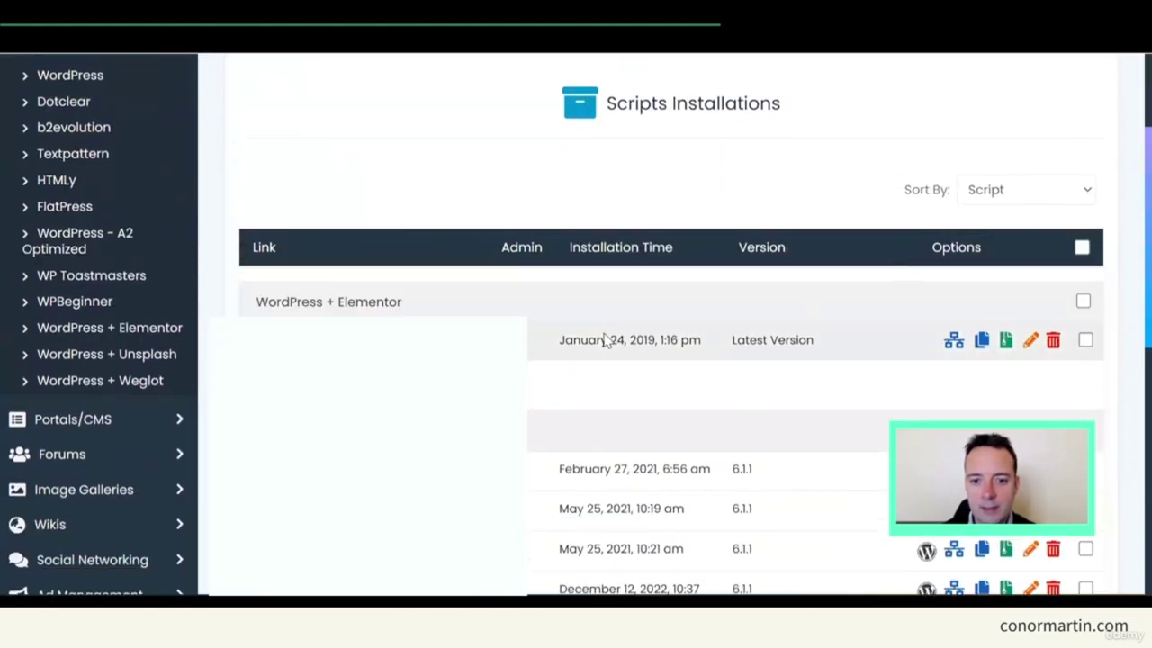
click(529, 340)
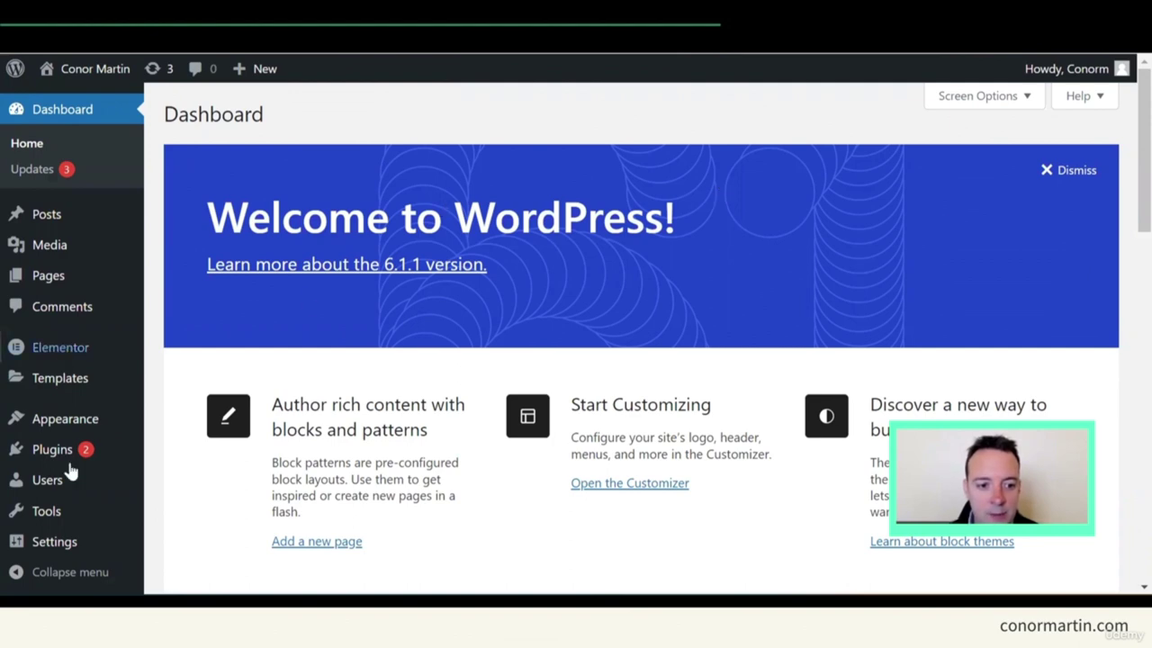
scroll(66, 517, down, 1)
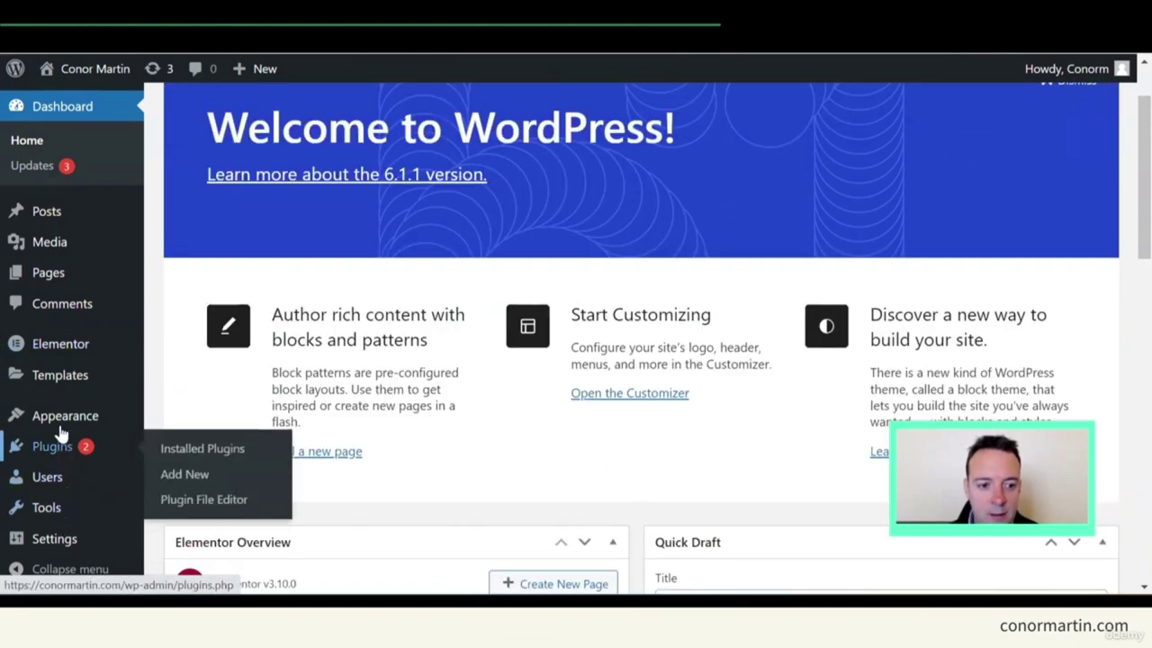
Open Settings > Permalinks and confirm the Post name structure is selected
mouse_move(63, 543)
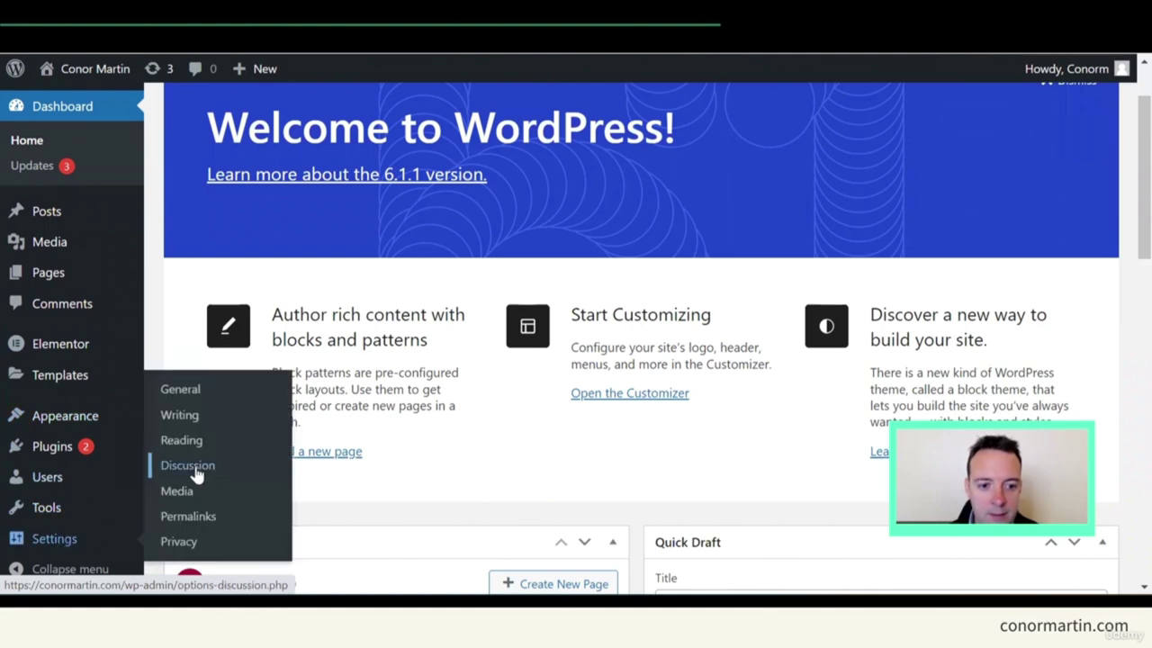
click(194, 440)
click(187, 518)
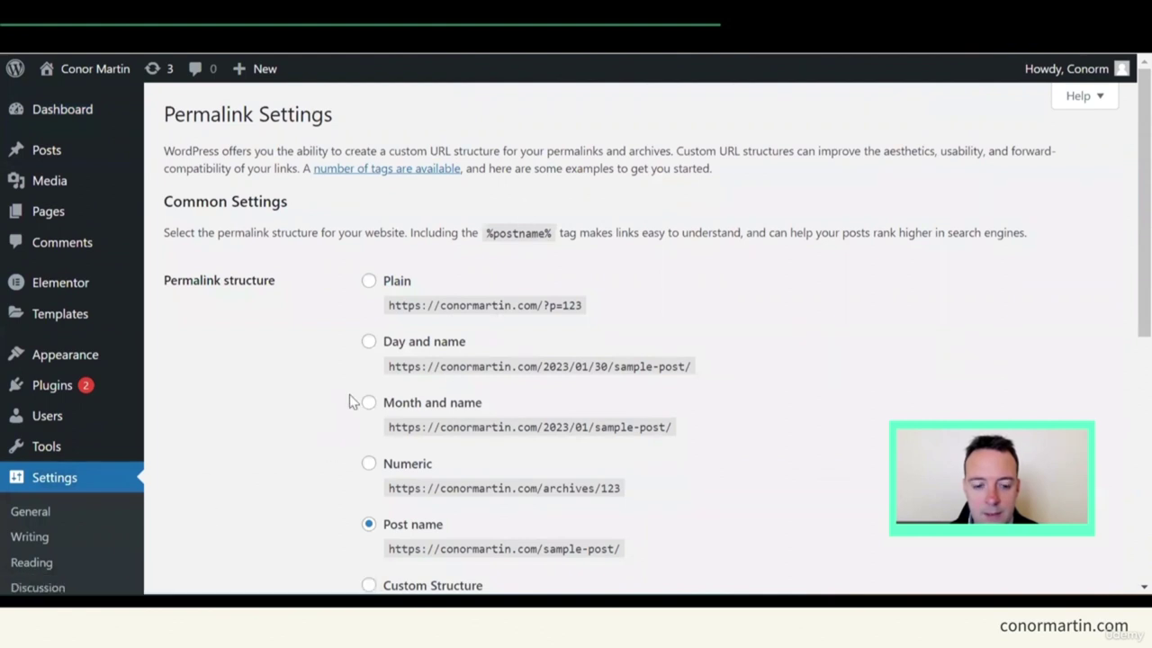
scroll(743, 347, down, 2)
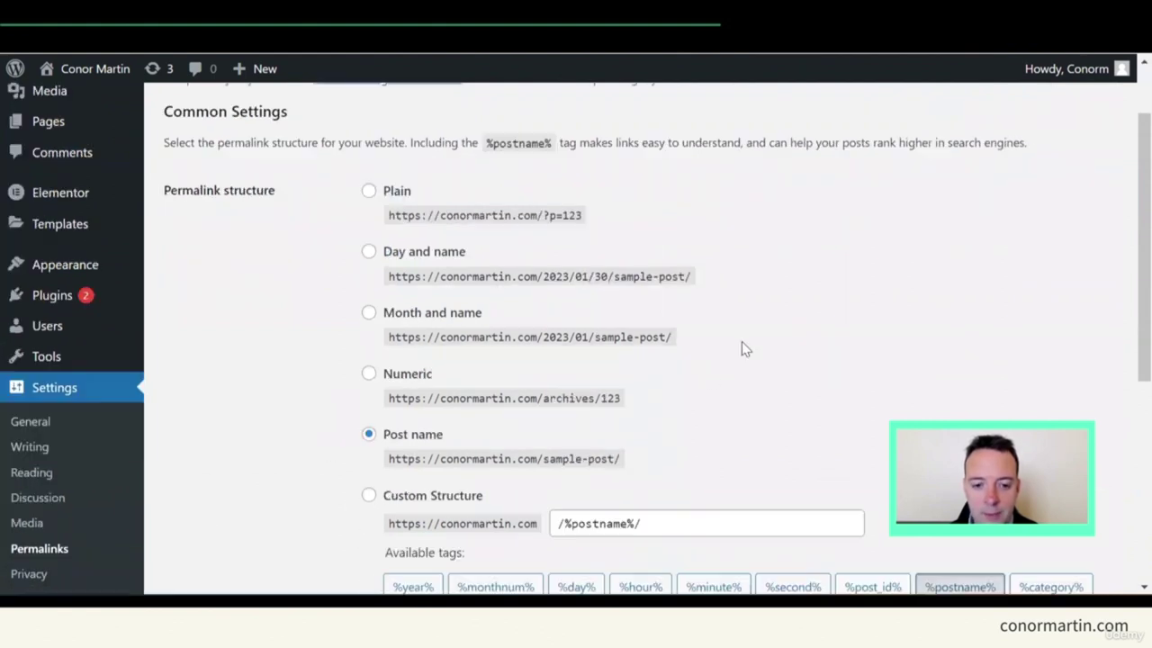
scroll(543, 330, down, 3)
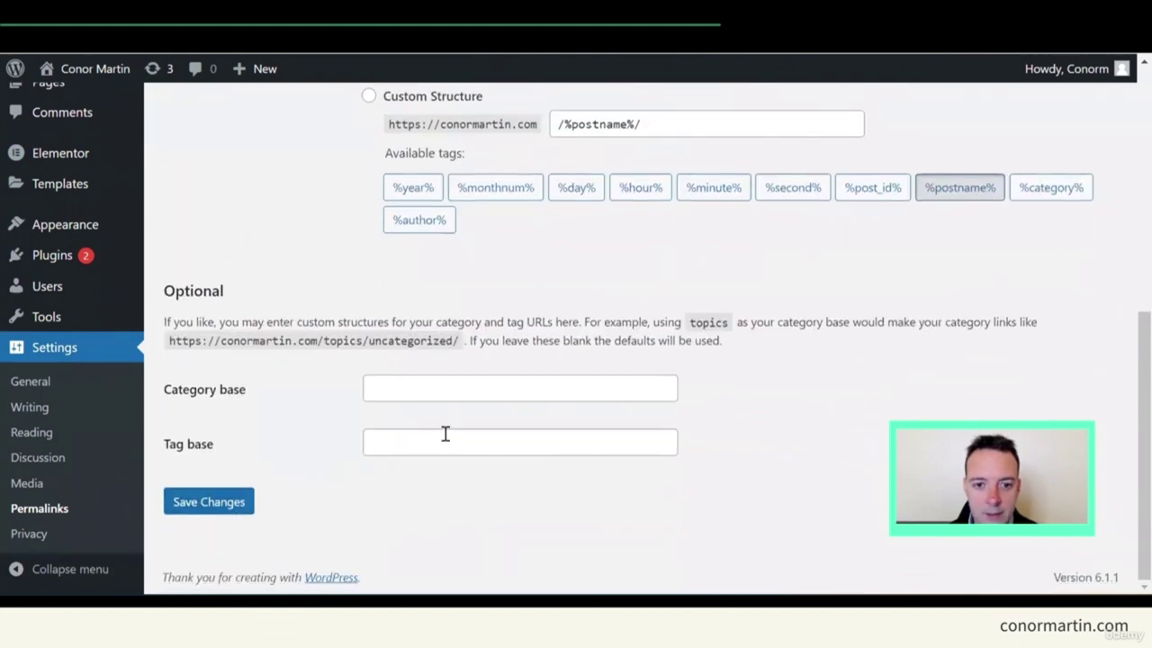
scroll(444, 430, up, 3)
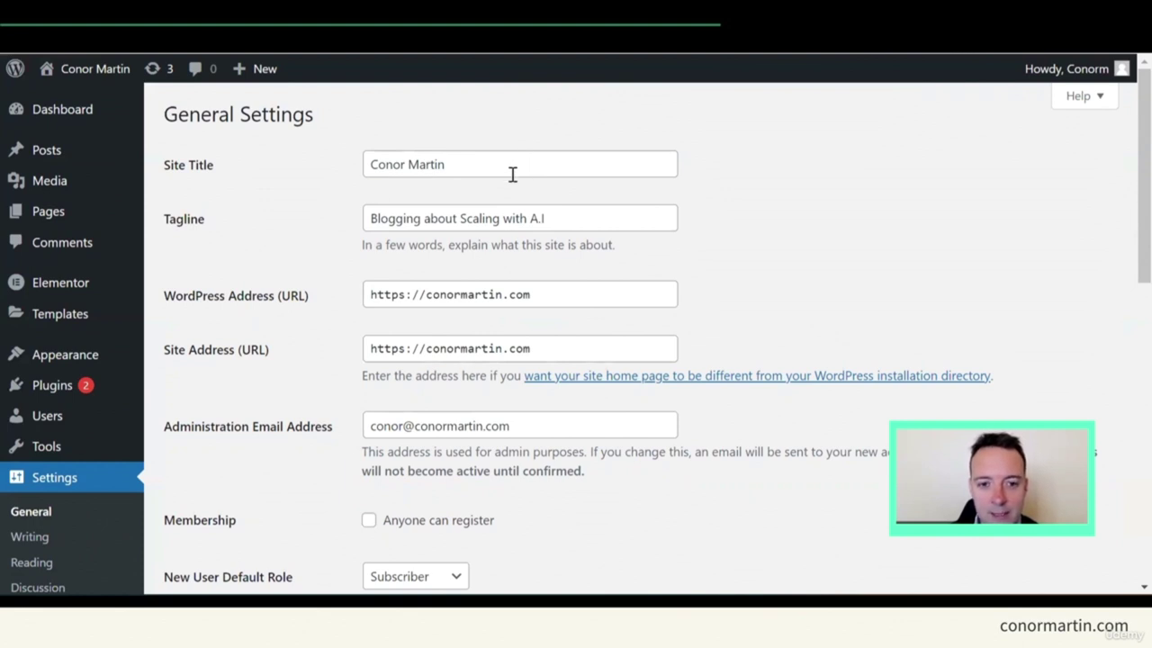
click(456, 163)
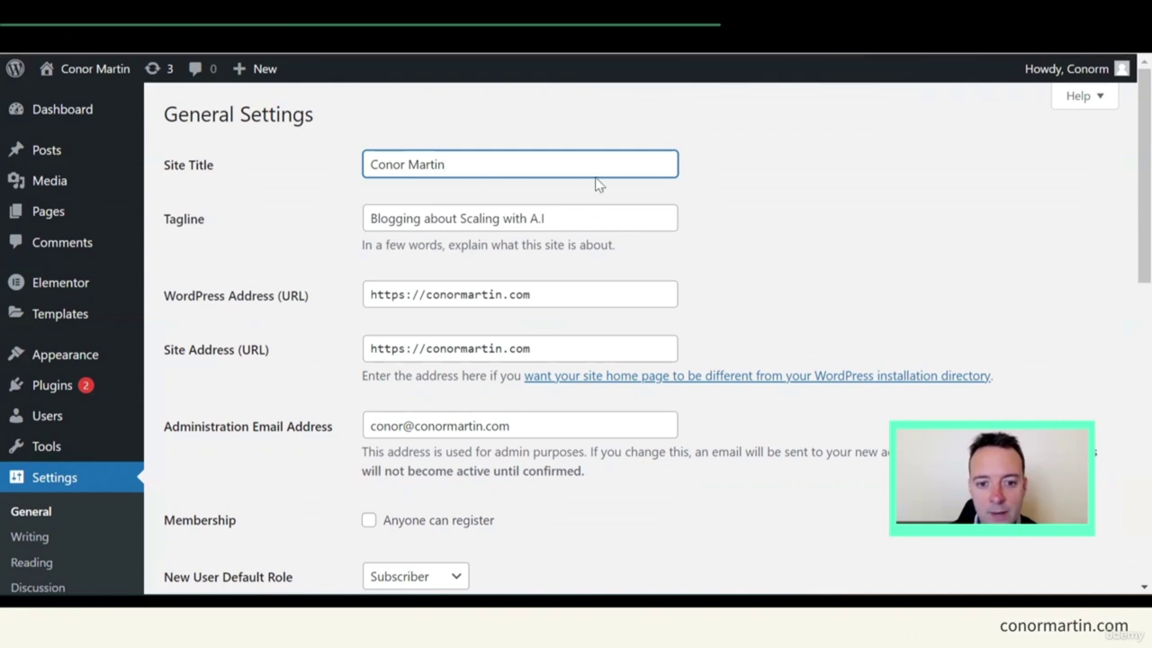
scroll(598, 184, down, 2)
scroll(568, 251, down, 7)
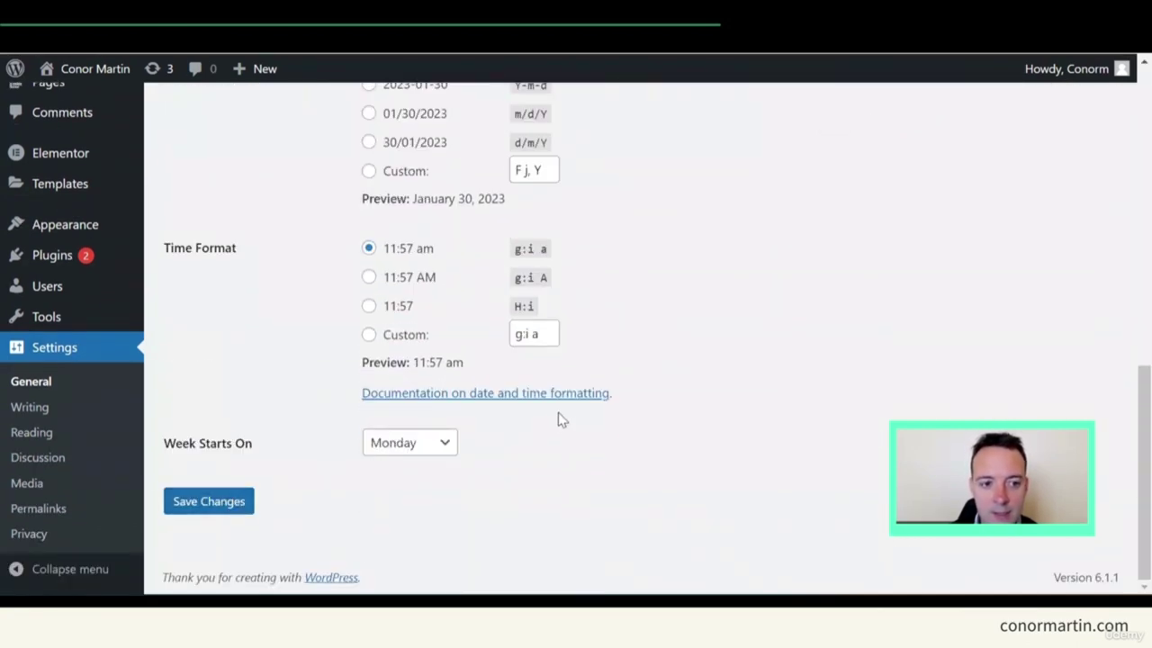
mouse_move(70, 238)
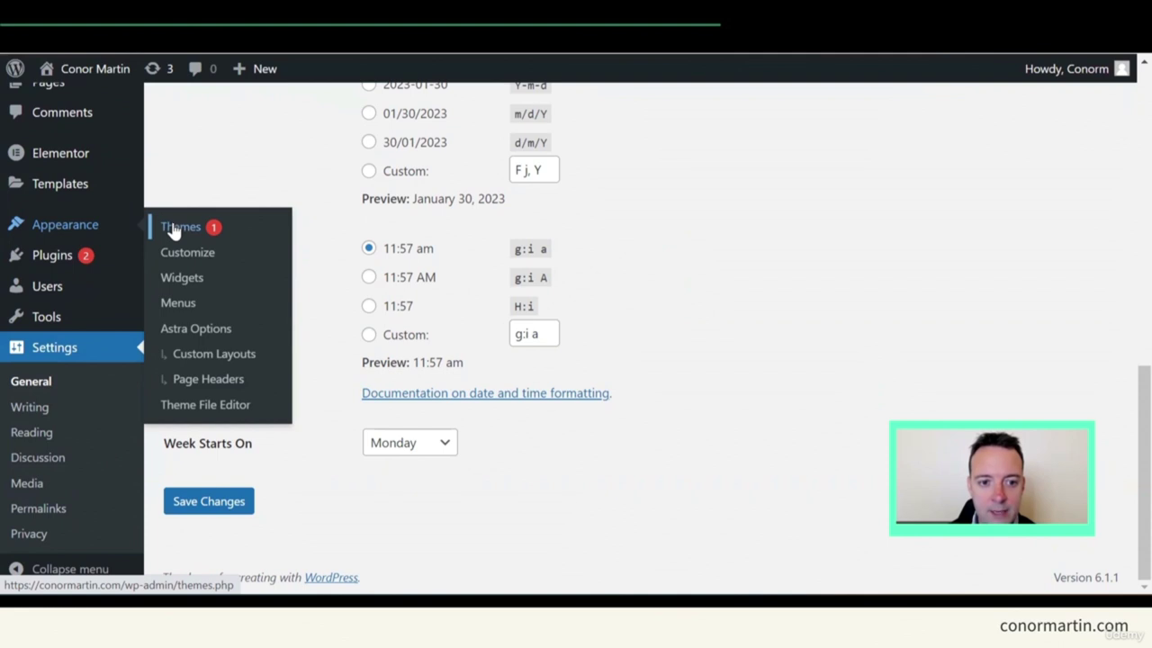
Open Appearance > Themes and search the installed themes for 'astra'
click(247, 232)
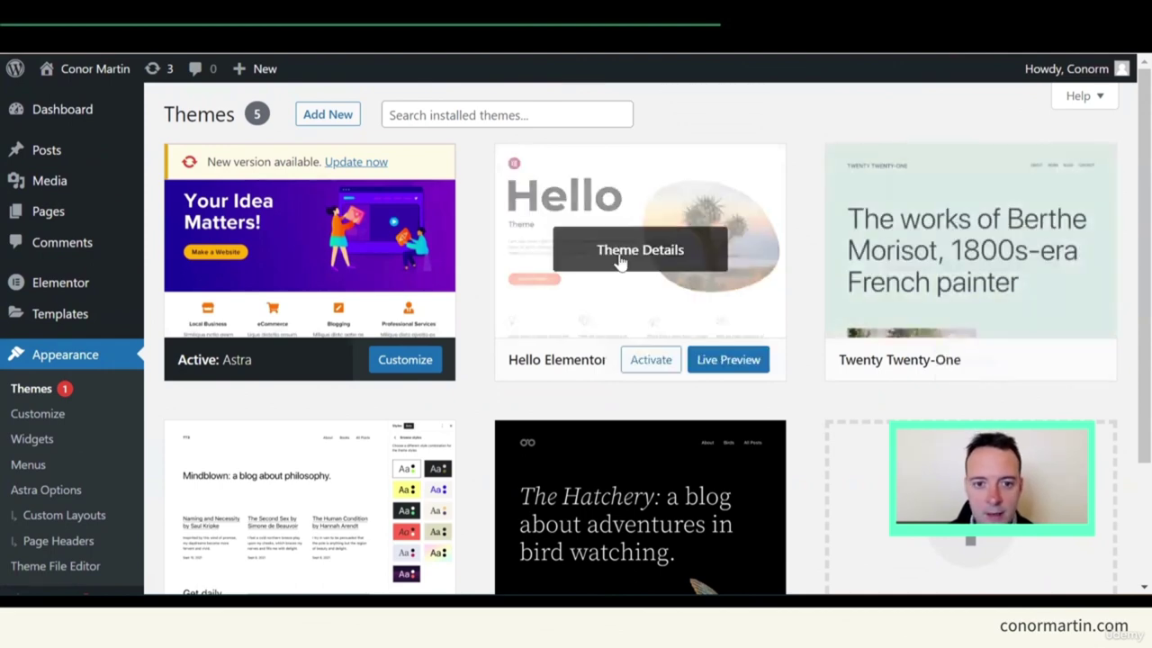
click(484, 115)
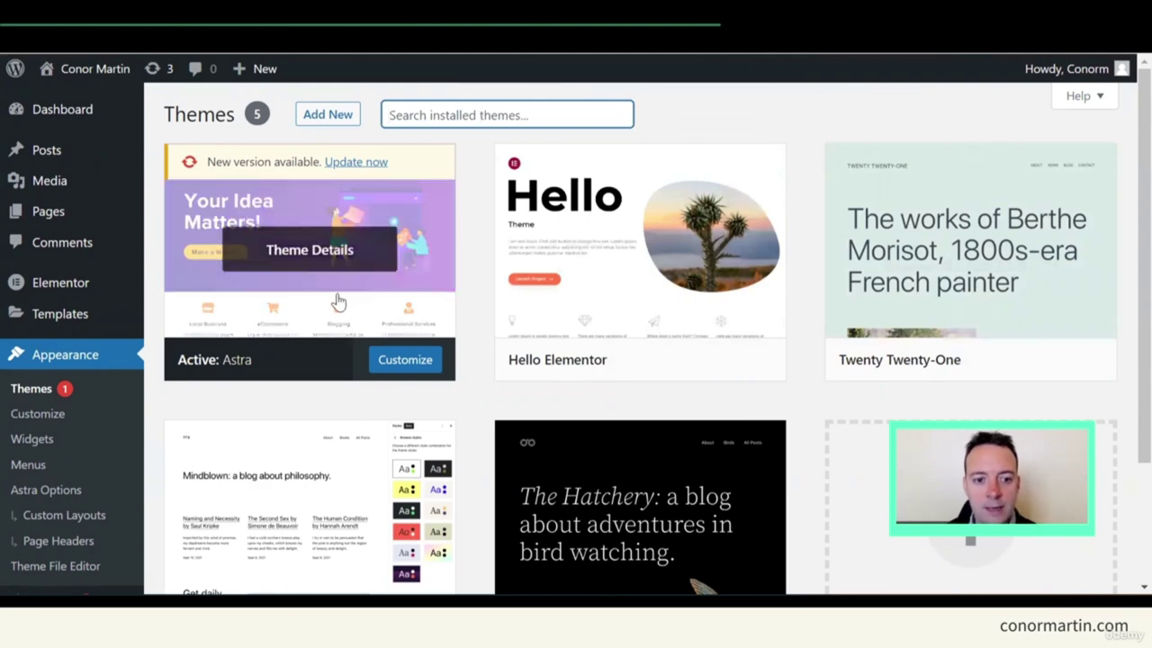
text(as)
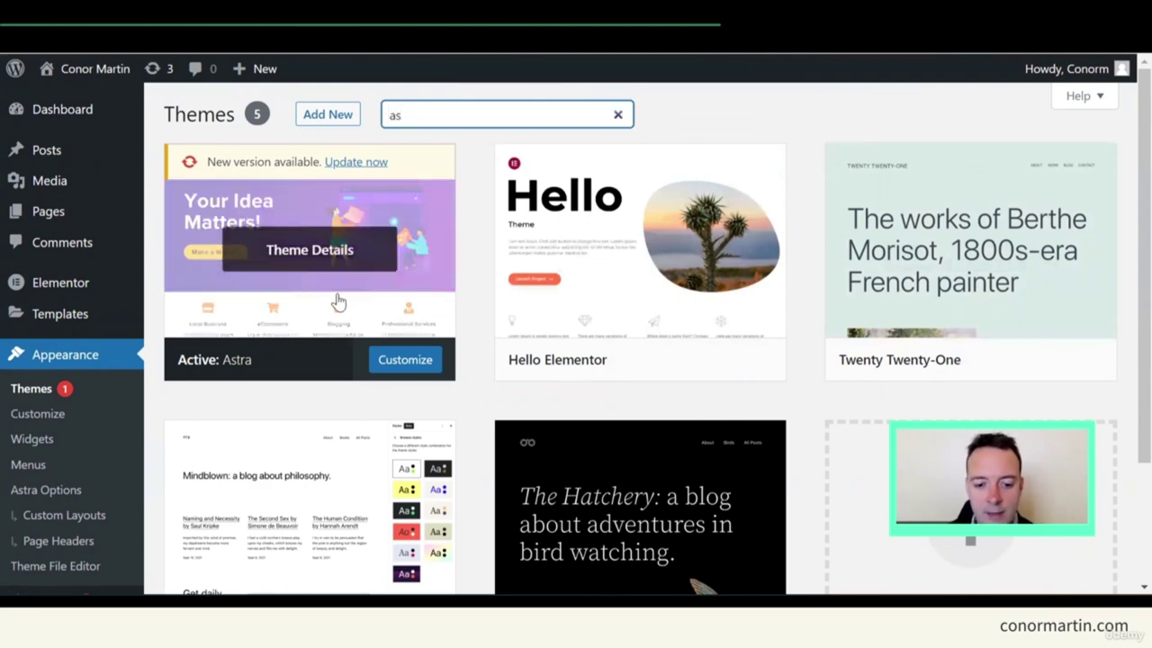
text(tra)
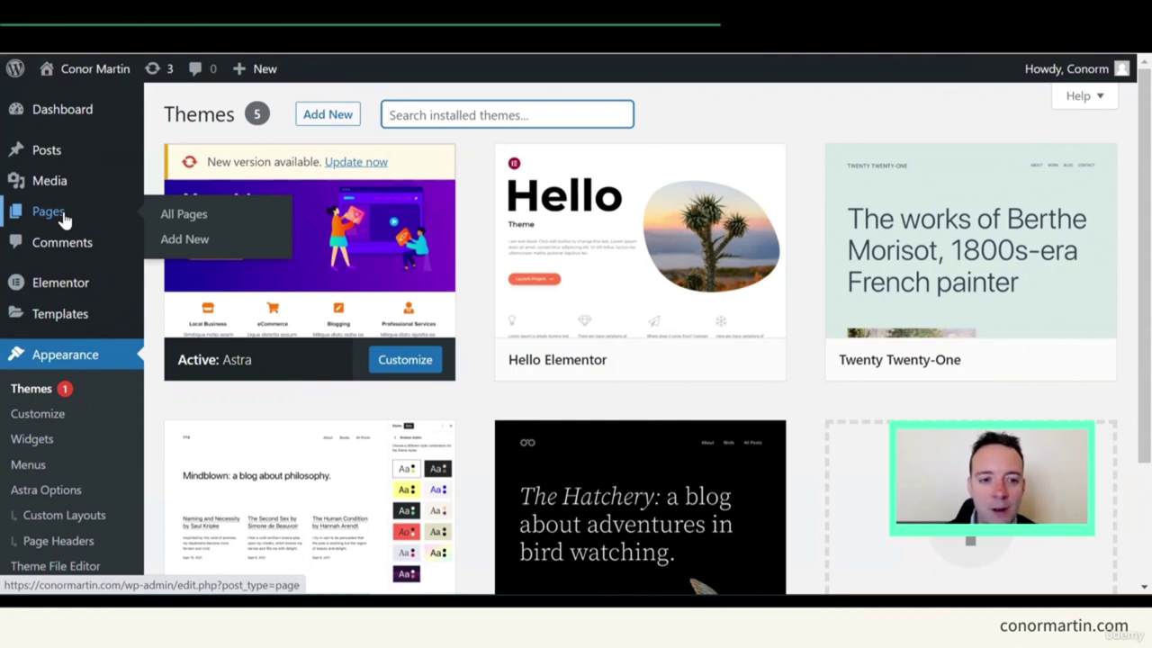
Start a new page from All Pages, then leave the unsaved draft for Settings > Reading
click(191, 224)
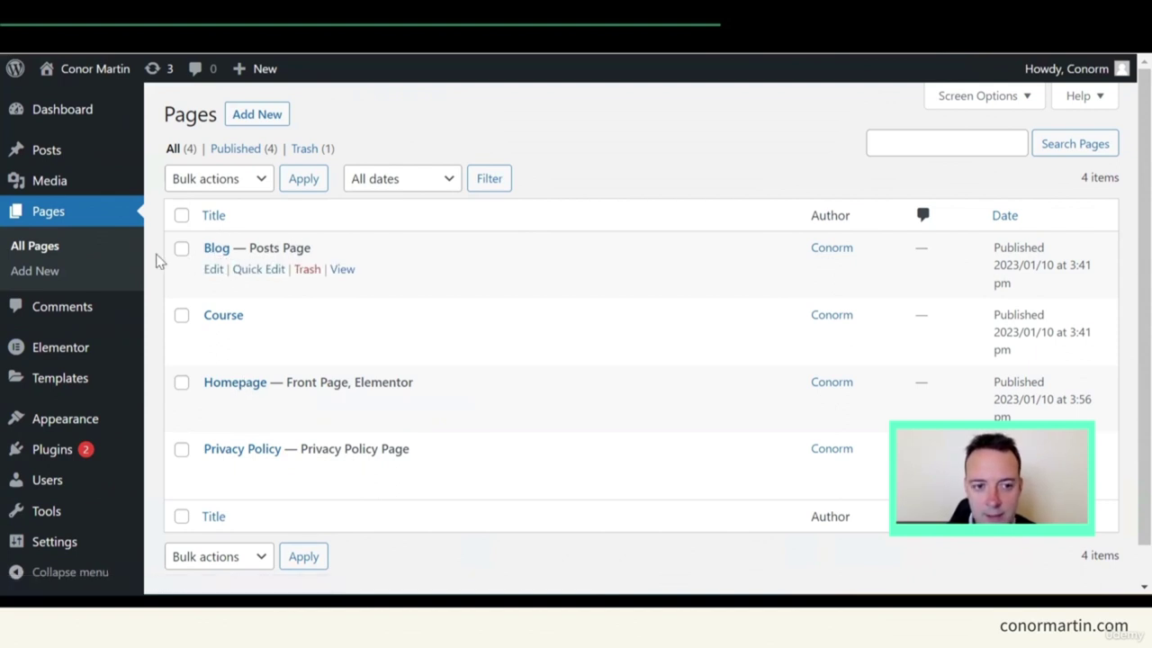
click(46, 282)
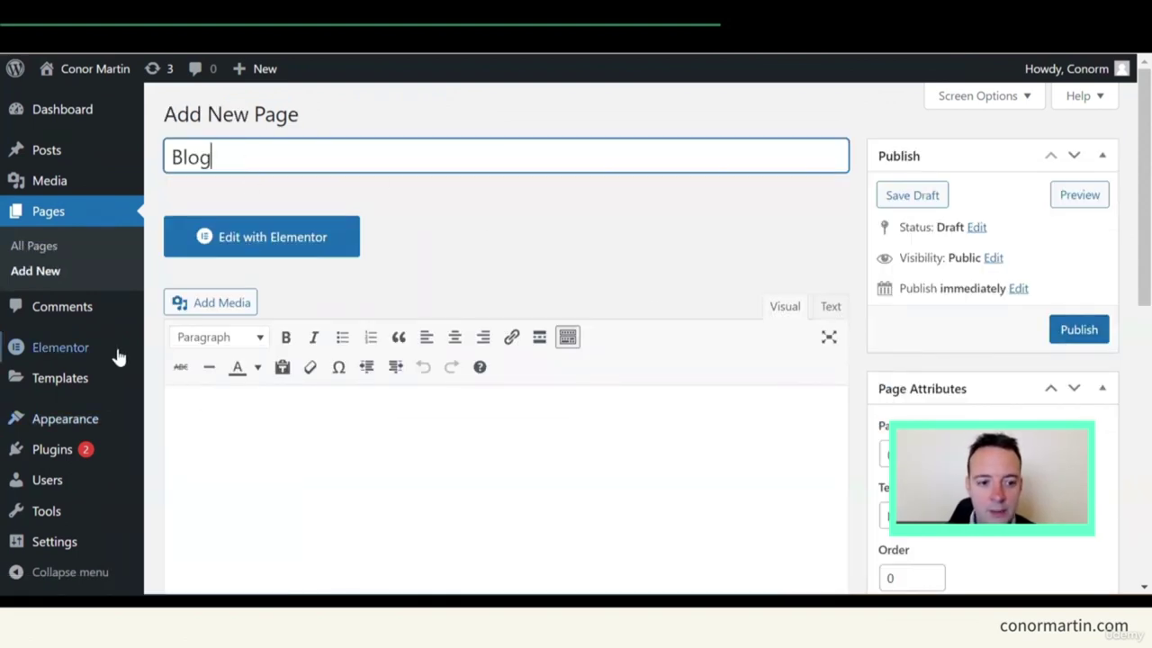
mouse_move(112, 350)
scroll(108, 365, down, 1)
scroll(106, 378, down, 1)
mouse_move(54, 538)
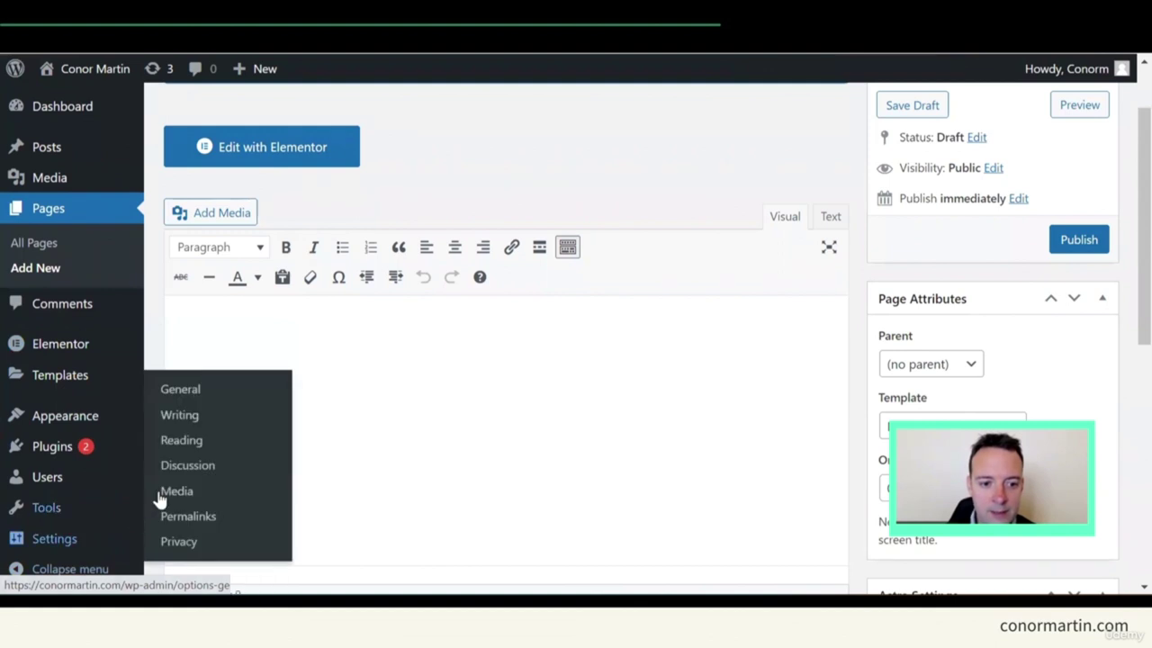
click(196, 443)
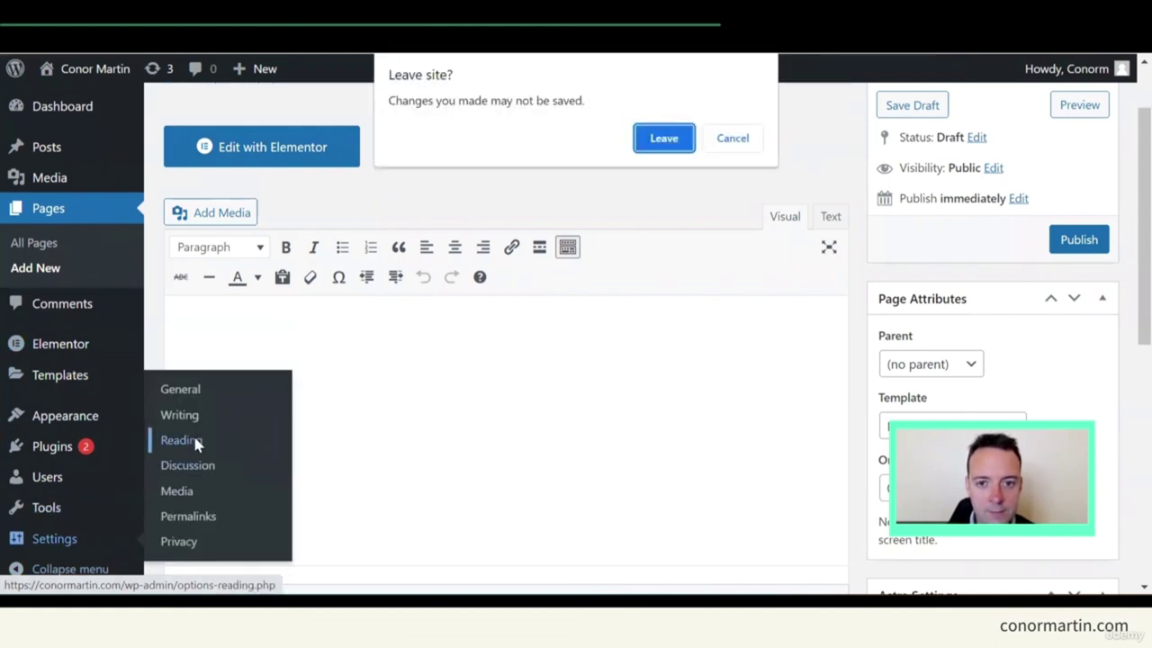
click(732, 138)
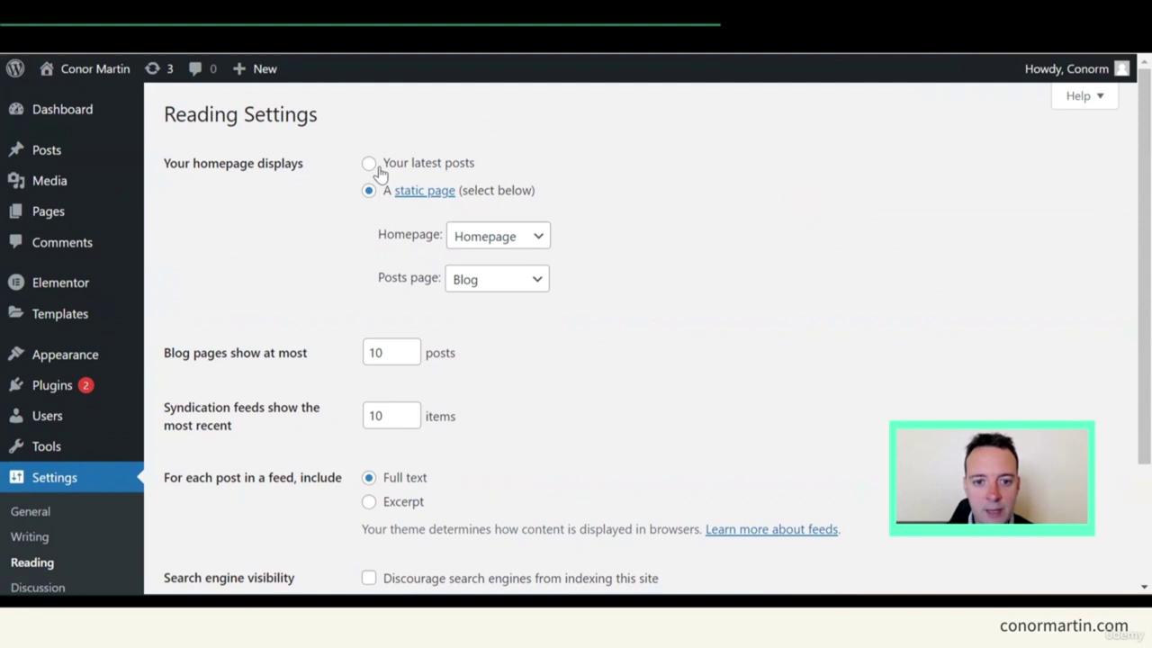
Keep Homepage selected as the static front page in the Homepage dropdown
click(536, 235)
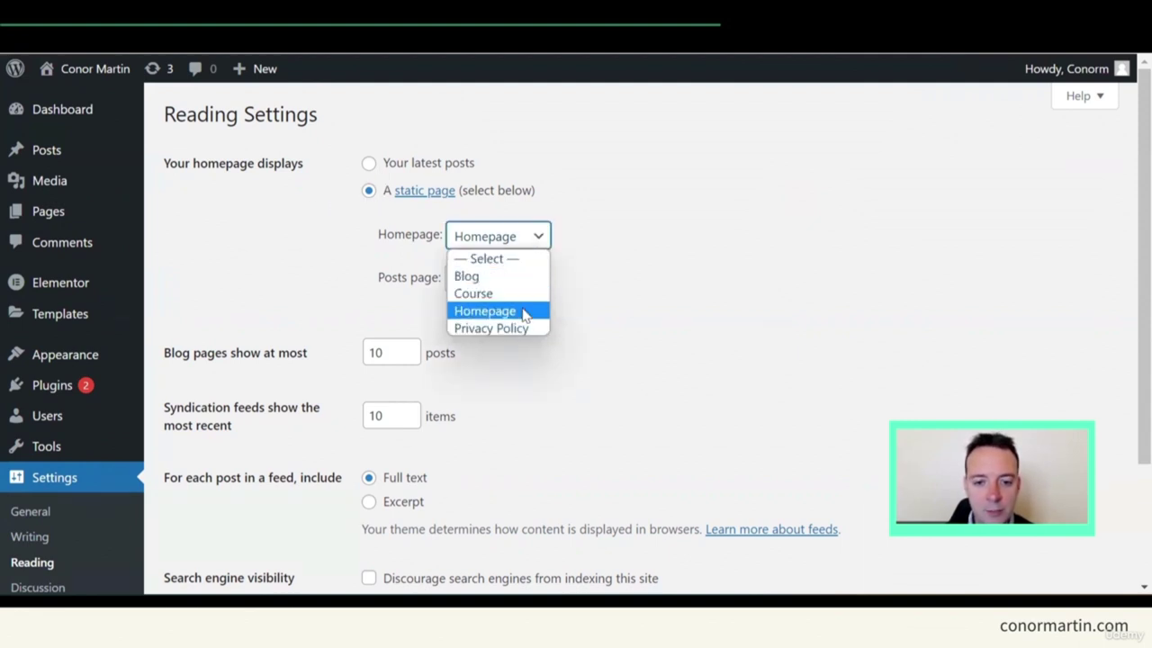
click(524, 311)
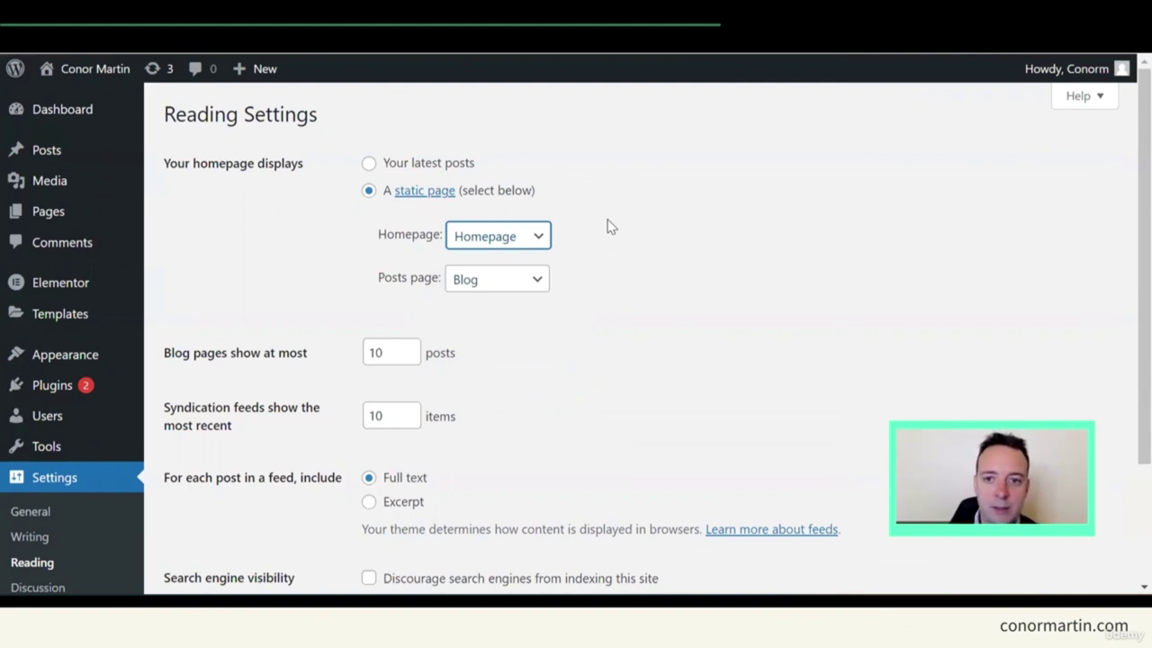
Visit the live site and open its Blog page listing 'AI-powered Blogging: How to Build Your Own Website'
mouse_move(113, 72)
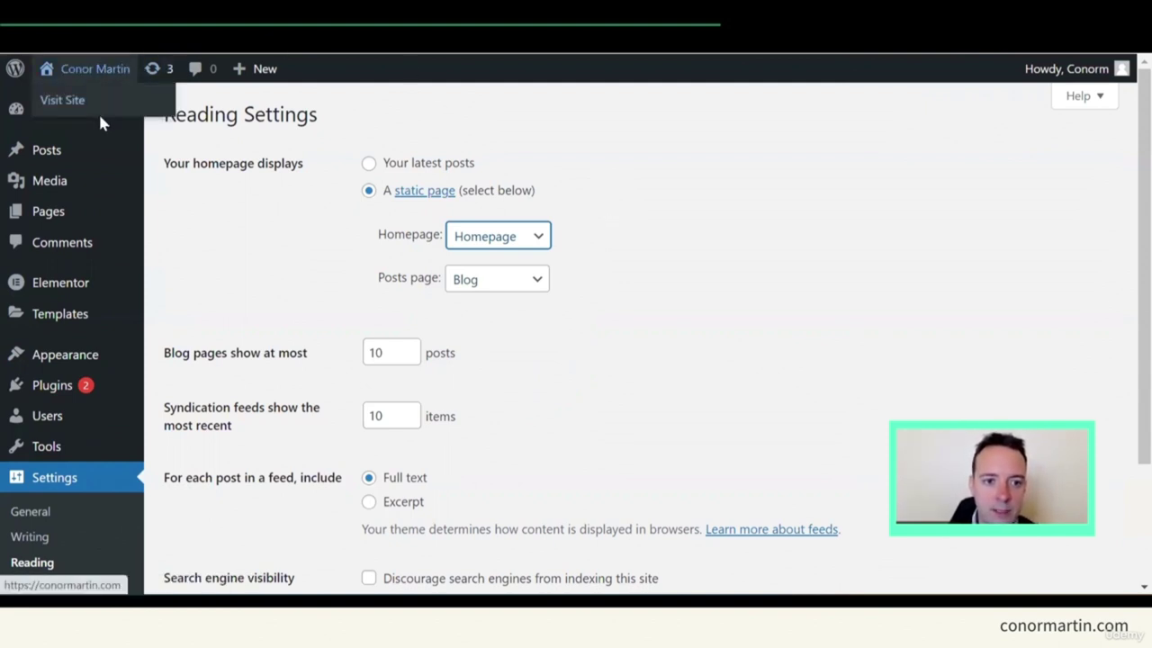
click(101, 109)
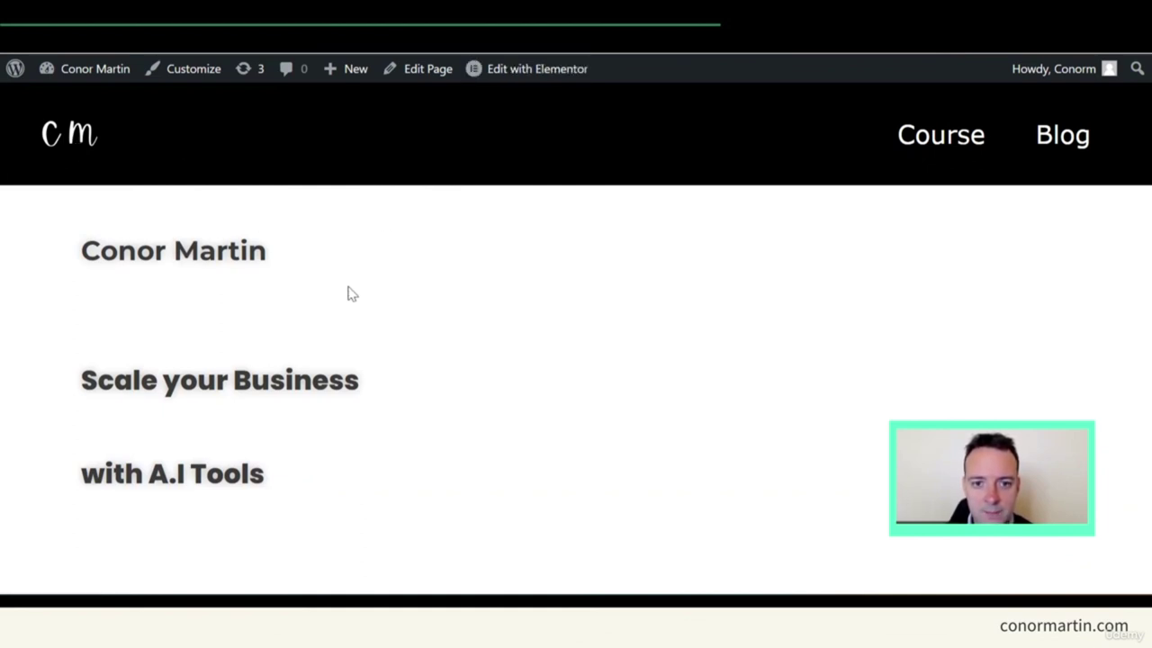
click(1059, 144)
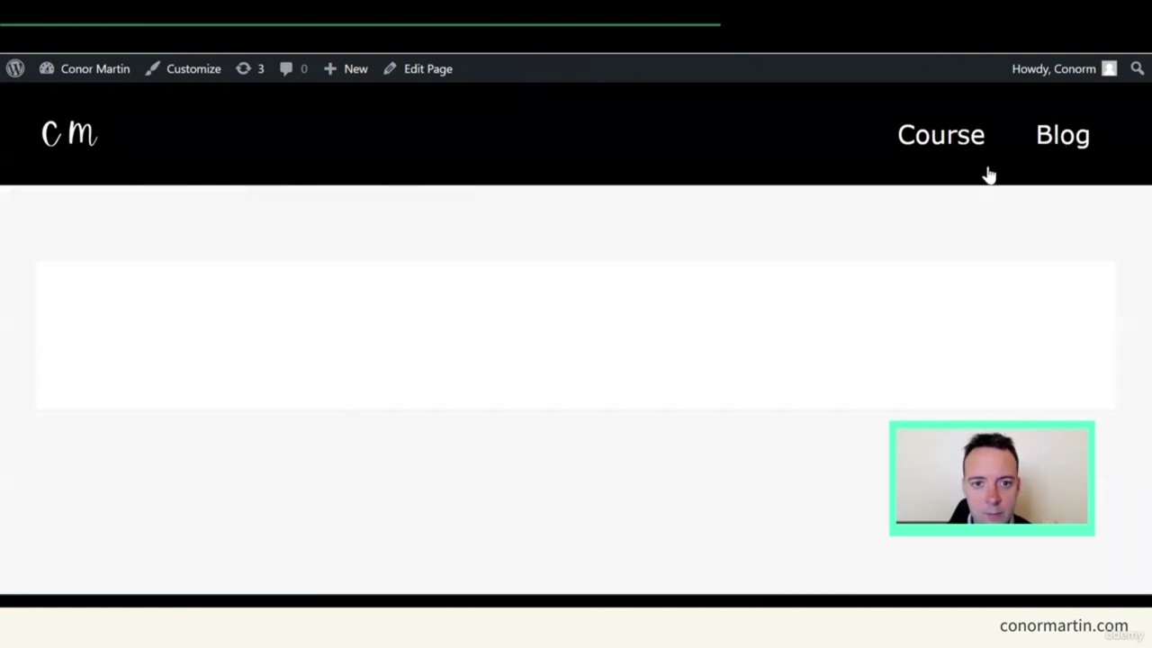
scroll(609, 213, down, 1)
scroll(609, 213, up, 1)
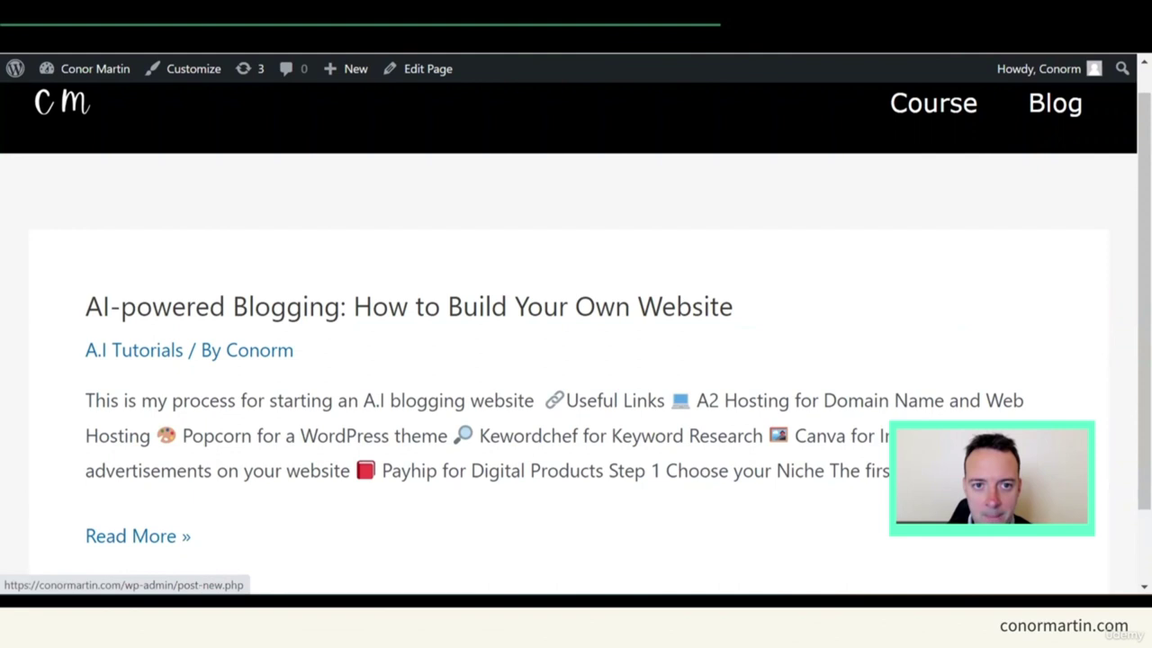
scroll(270, 285, up, 1)
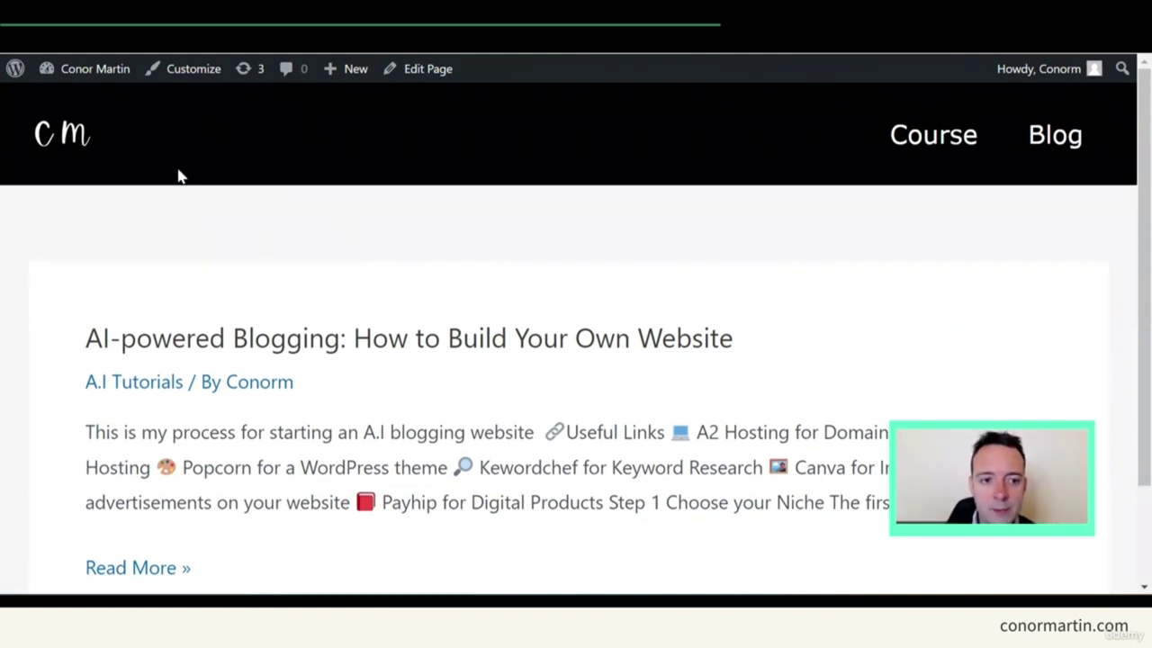
In the Customizer, go from Header Builder's Primary Menu settings to the menu locations showing the Header menu
click(180, 77)
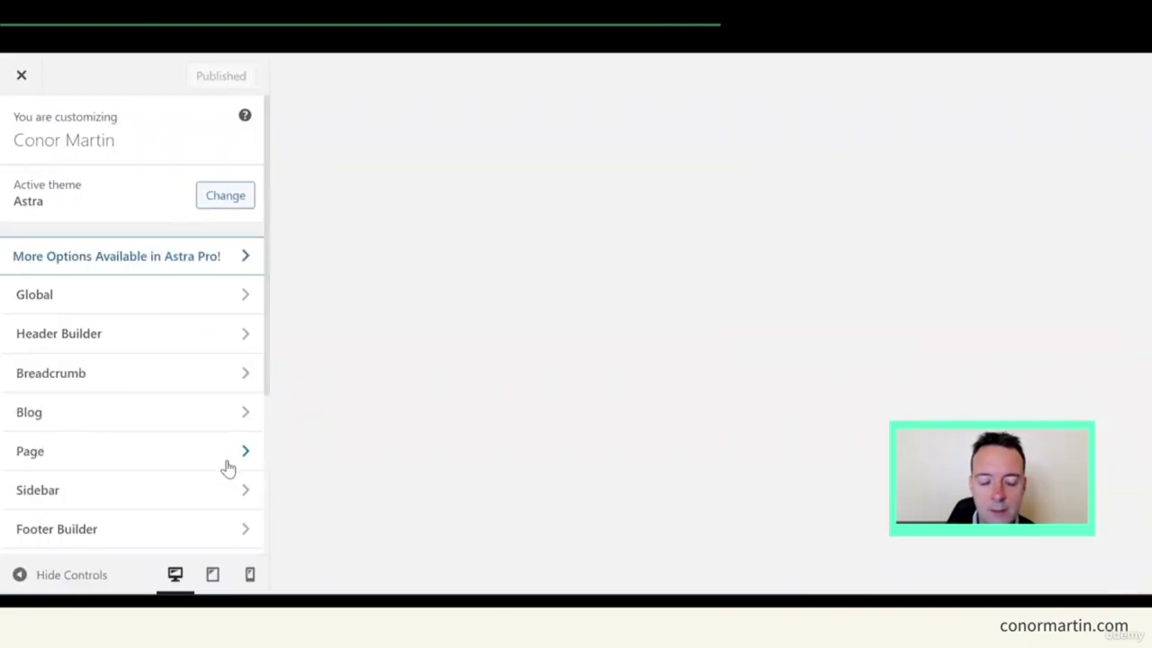
click(214, 334)
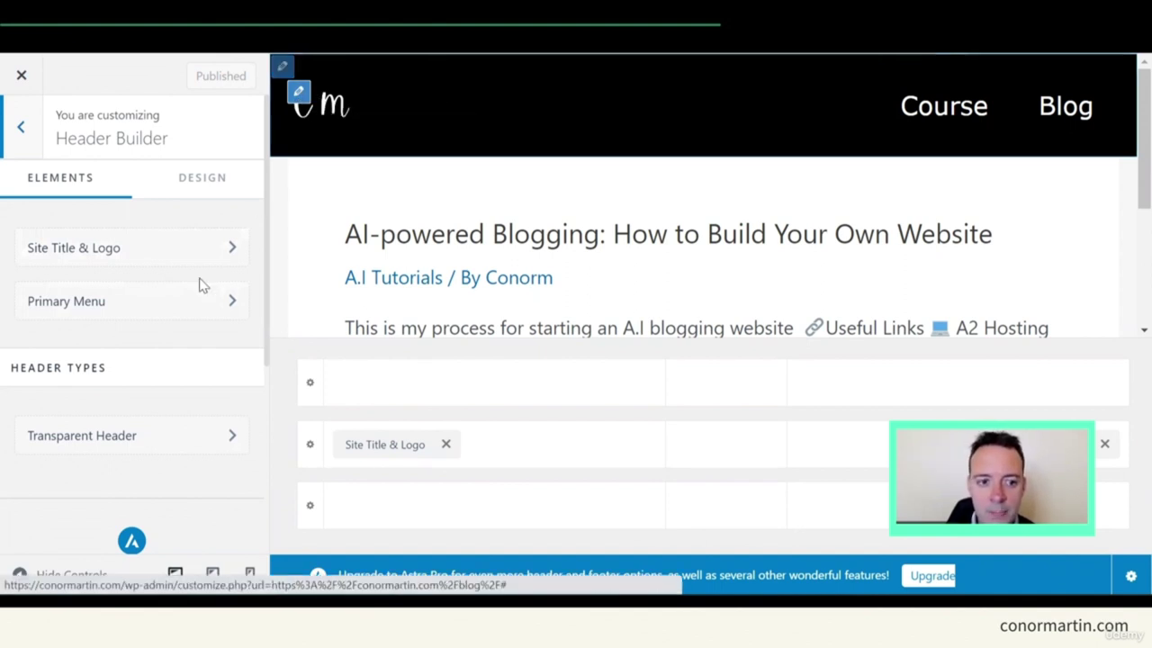
click(200, 311)
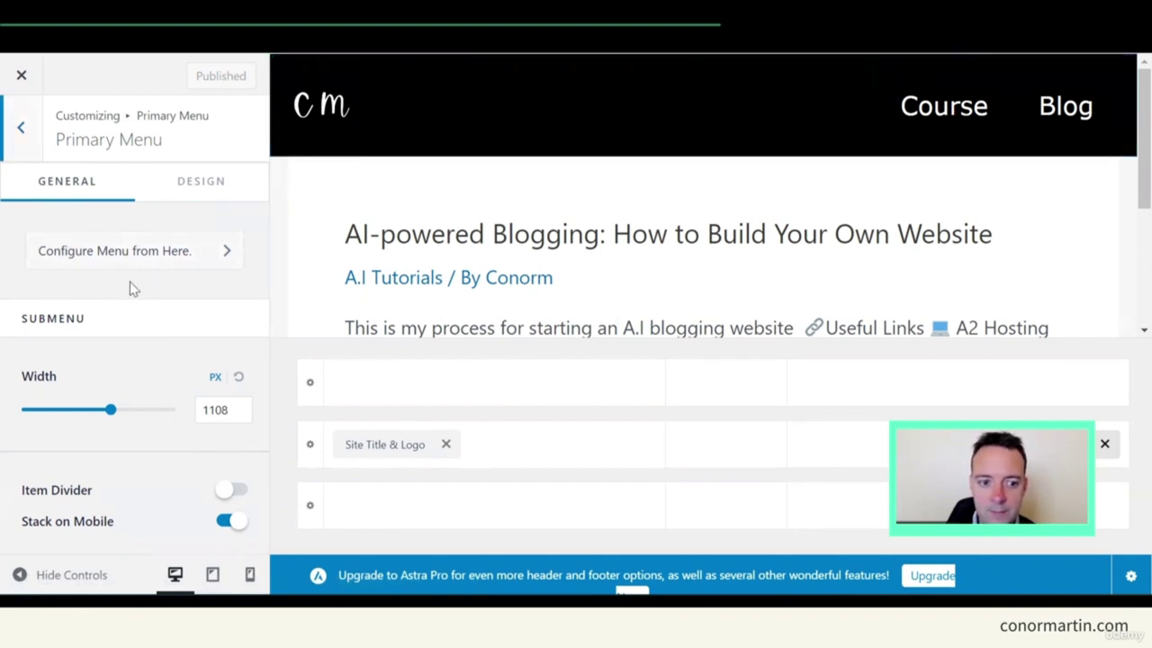
click(19, 144)
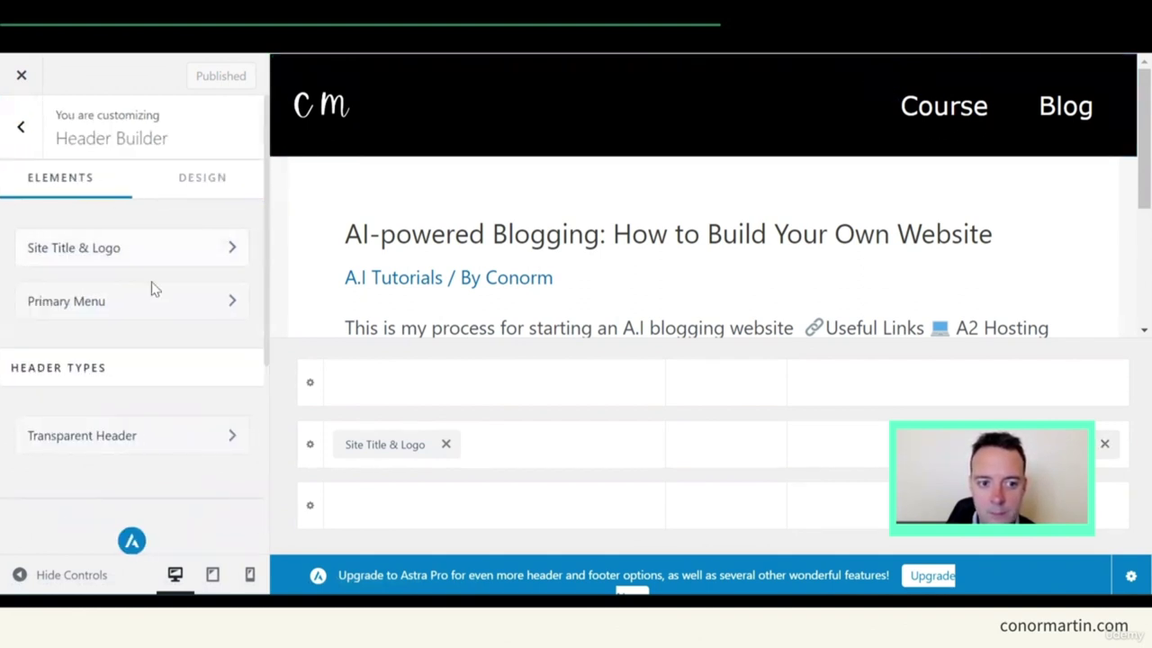
click(171, 312)
click(147, 255)
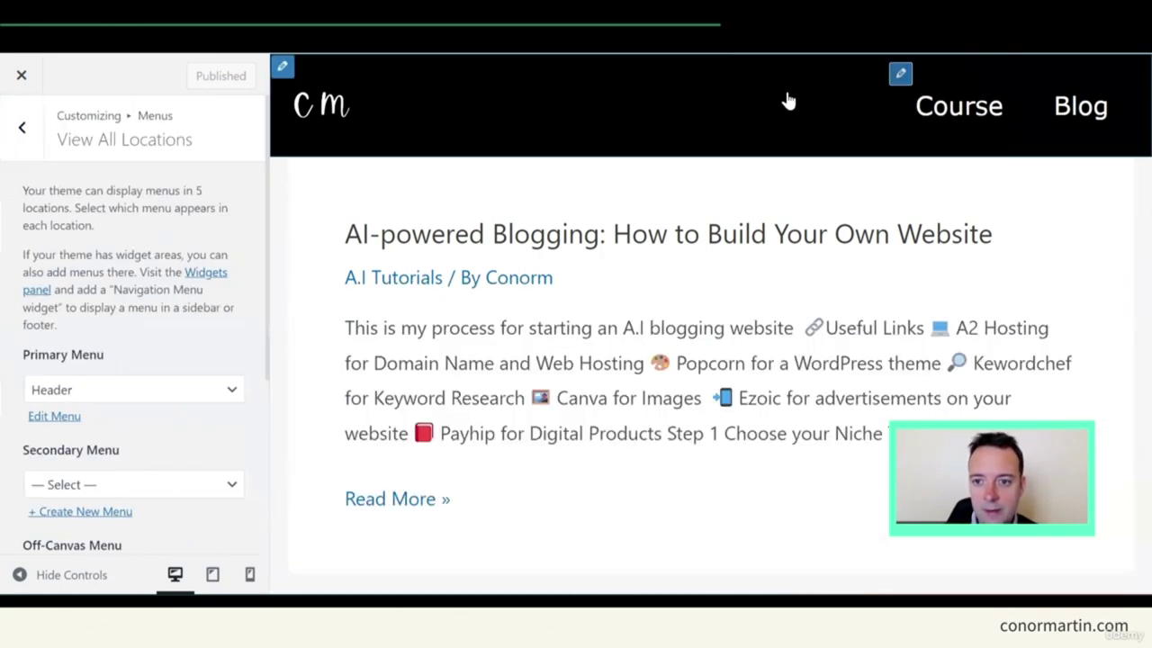
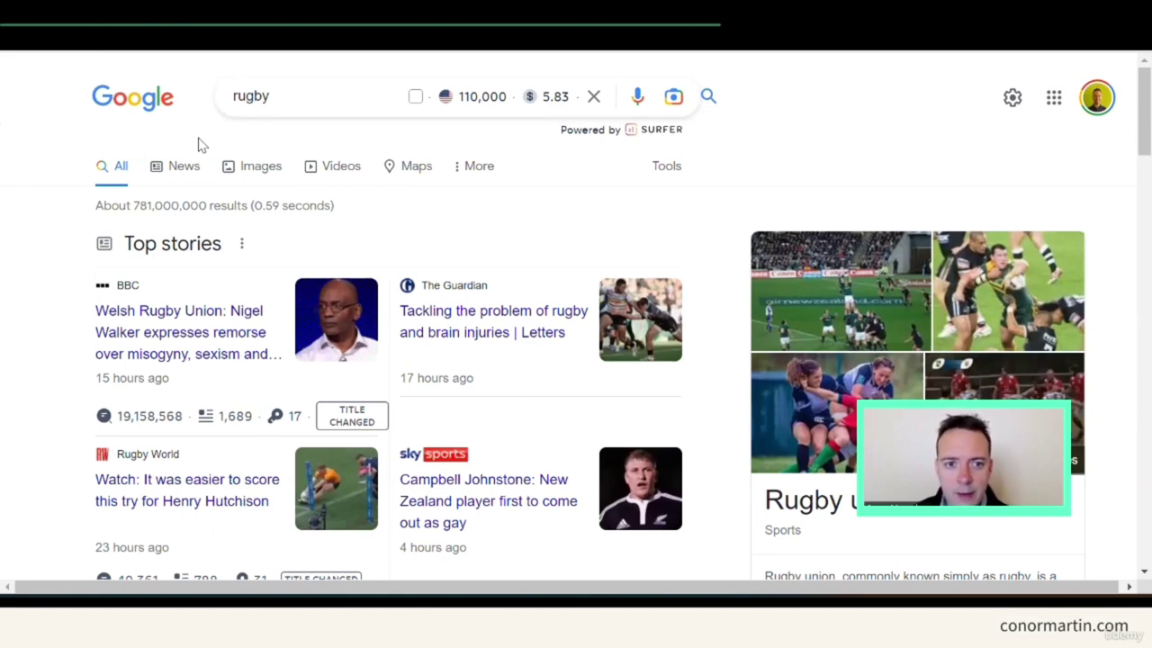
Search Google for the suggested question 'can you play rugby with braces'
click(263, 97)
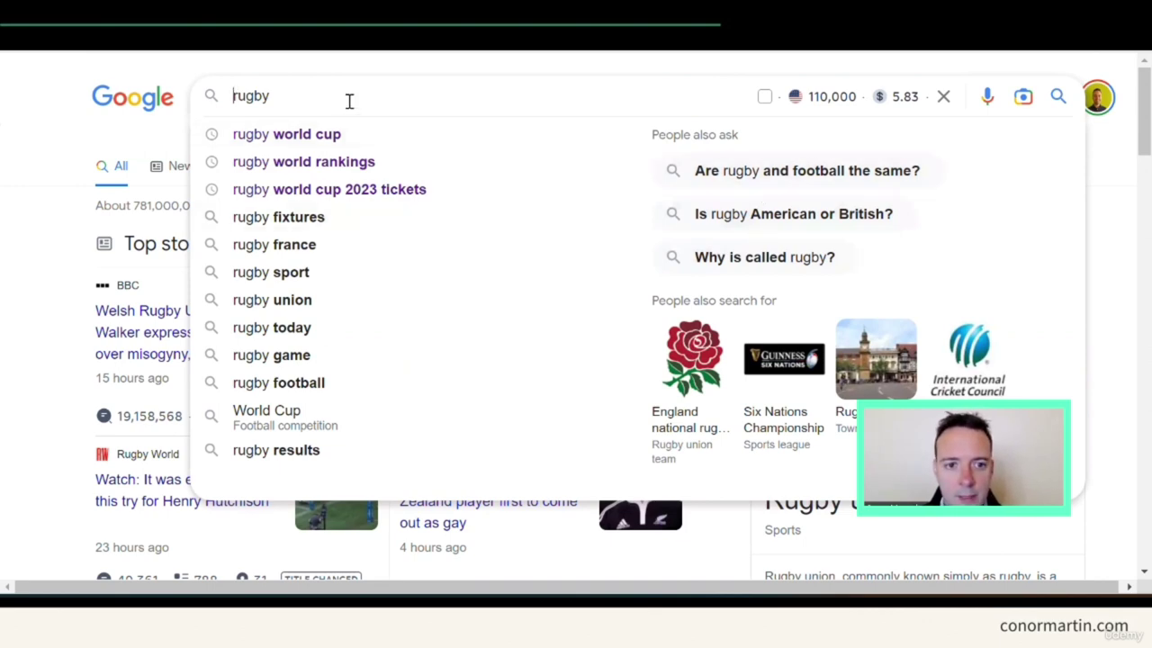
text(can)
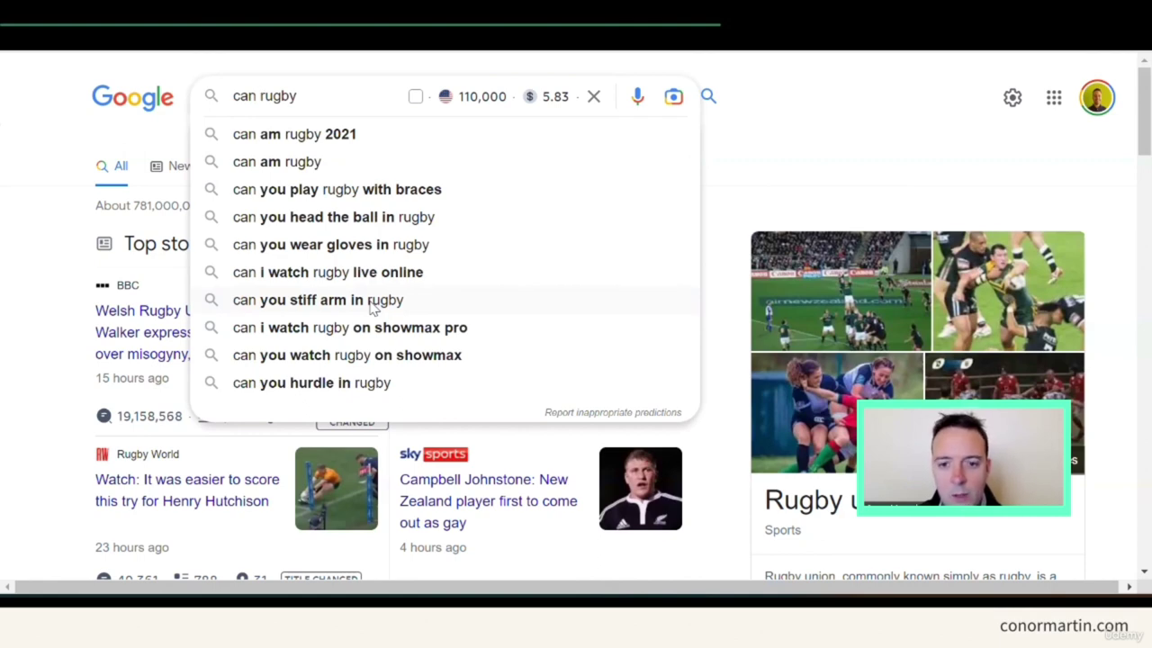
click(343, 191)
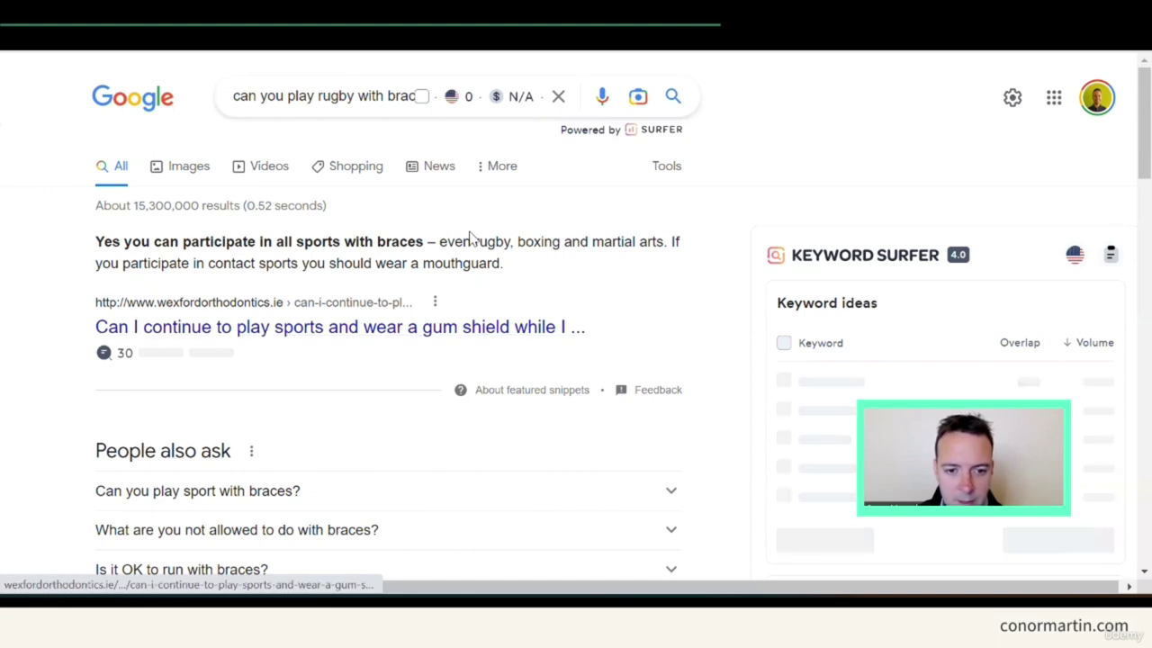
scroll(469, 236, down, 5)
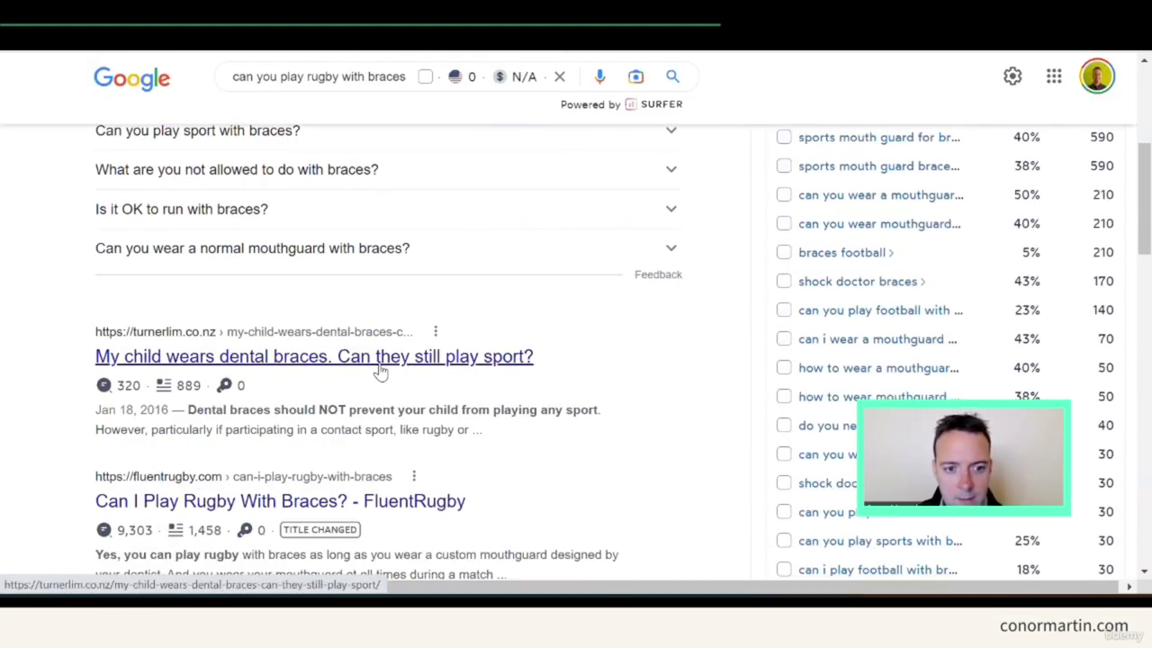
scroll(379, 371, down, 2)
click(386, 333)
scroll(382, 338, down, 3)
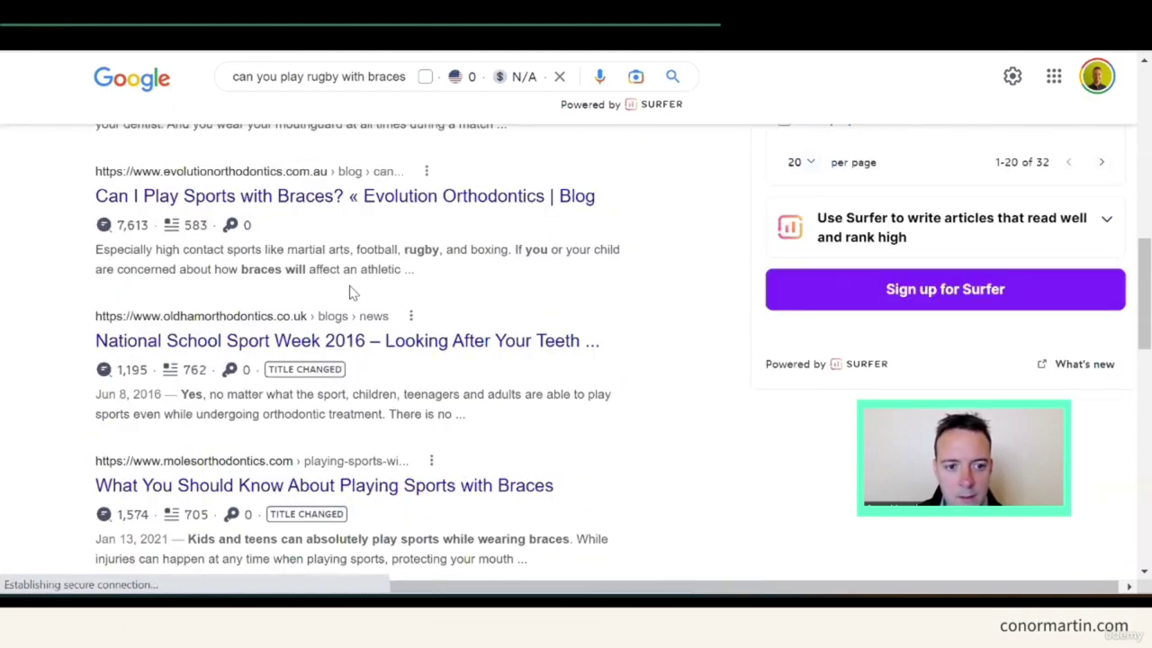
scroll(358, 262, down, 2)
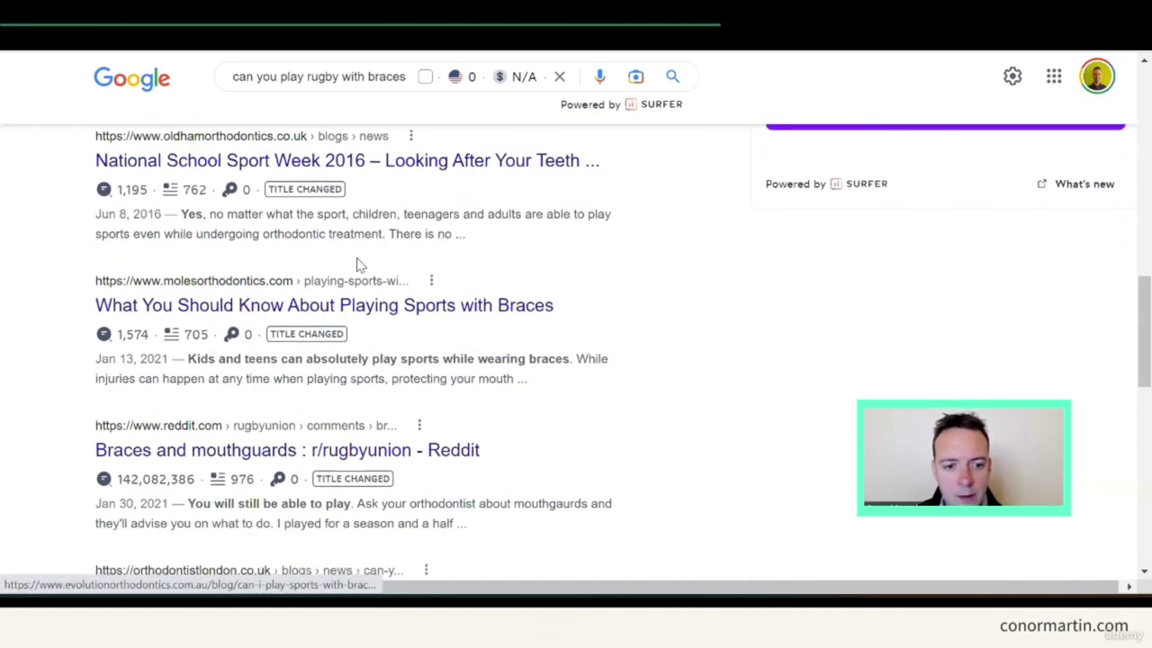
scroll(358, 263, up, 5)
scroll(358, 270, down, 5)
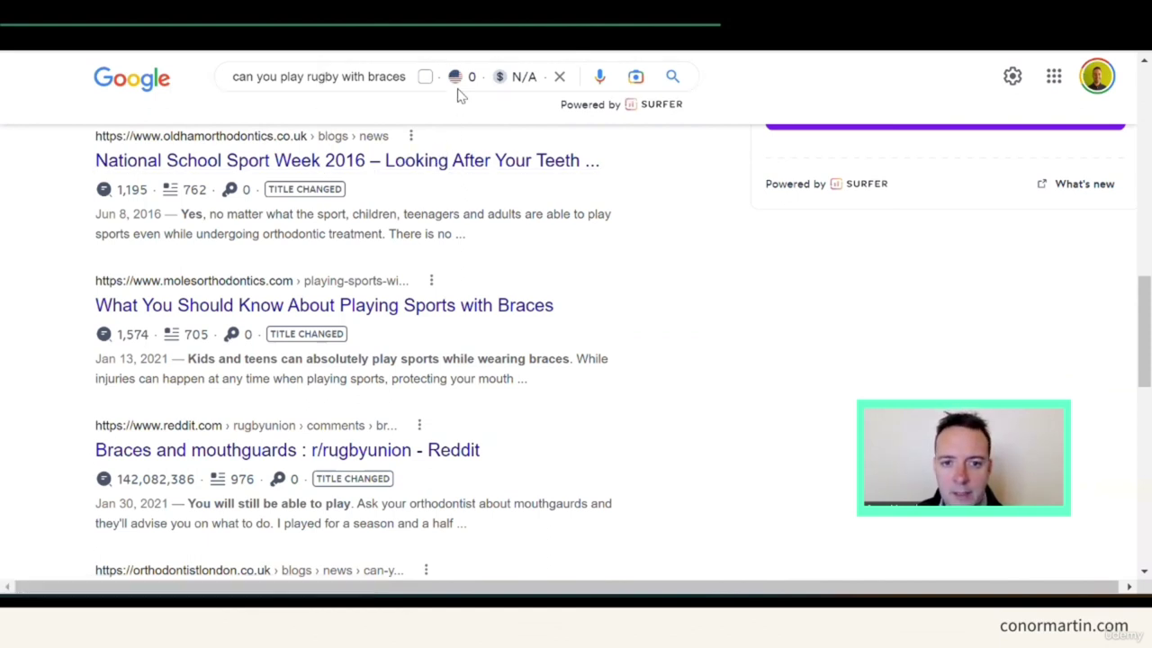
mouse_move(461, 79)
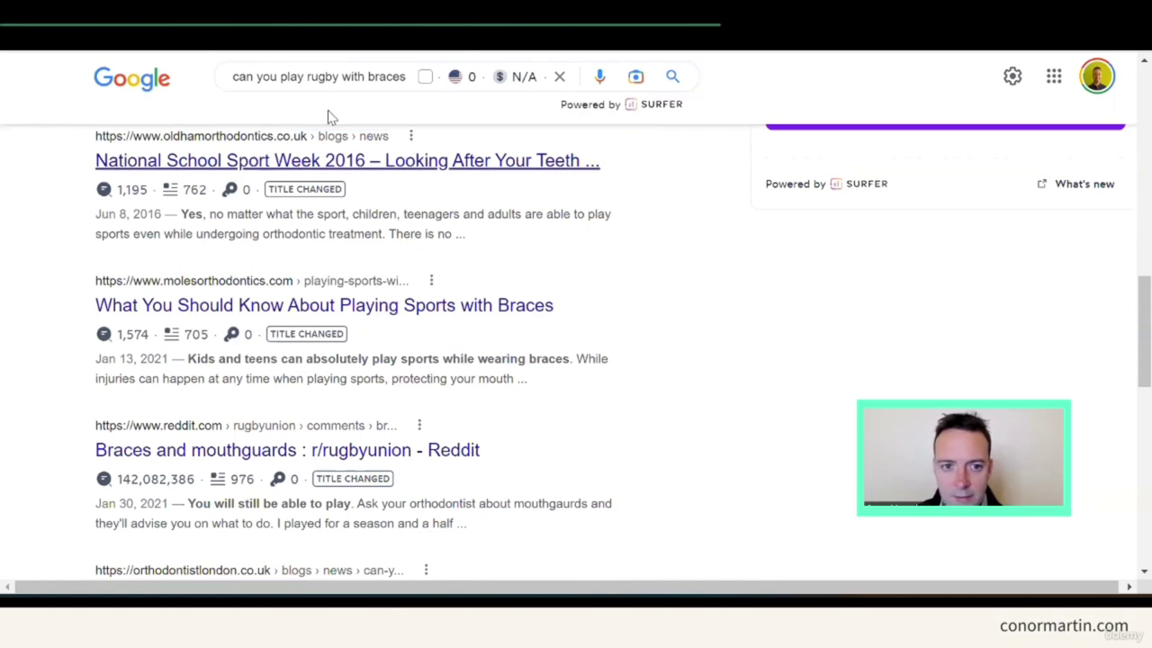
Browse 'is … rugby' suggestions, then search 'do you need cleats for rugby' from 'do you need rugby' autocomplete
click(323, 77)
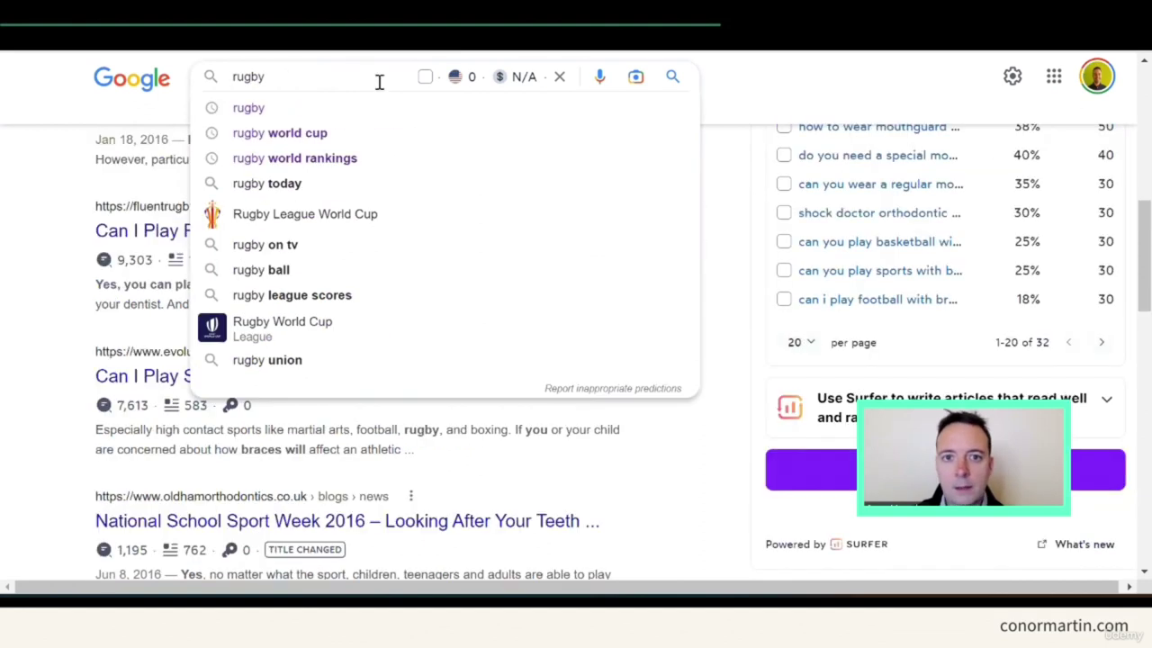
text(is)
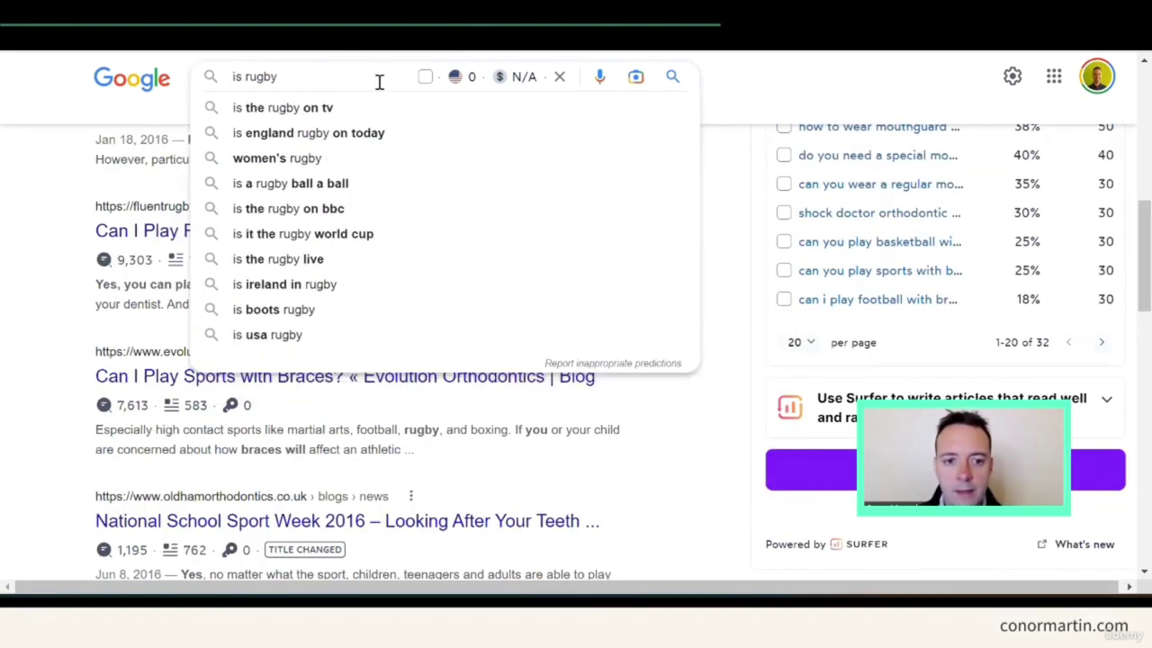
key(Down)
key(Down)
key(Down)
key(Down)
key(Down)
key(Down)
key(Down)
key(Down)
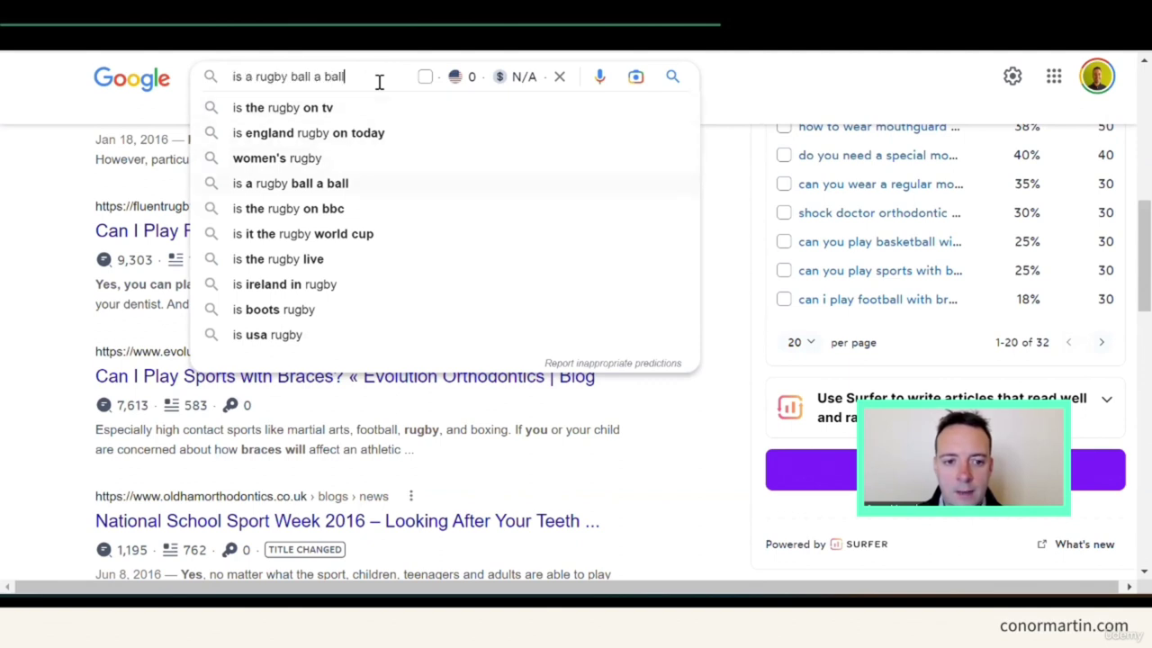
key(Down)
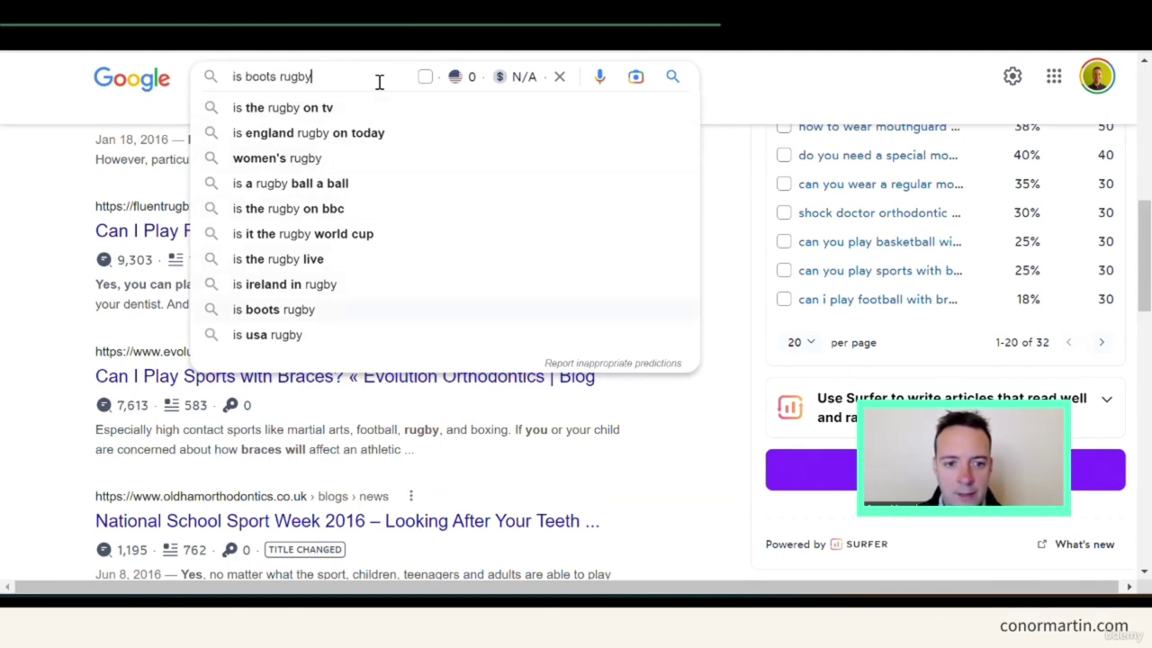
key(Up)
key(Up)
key(Up)
key(Up)
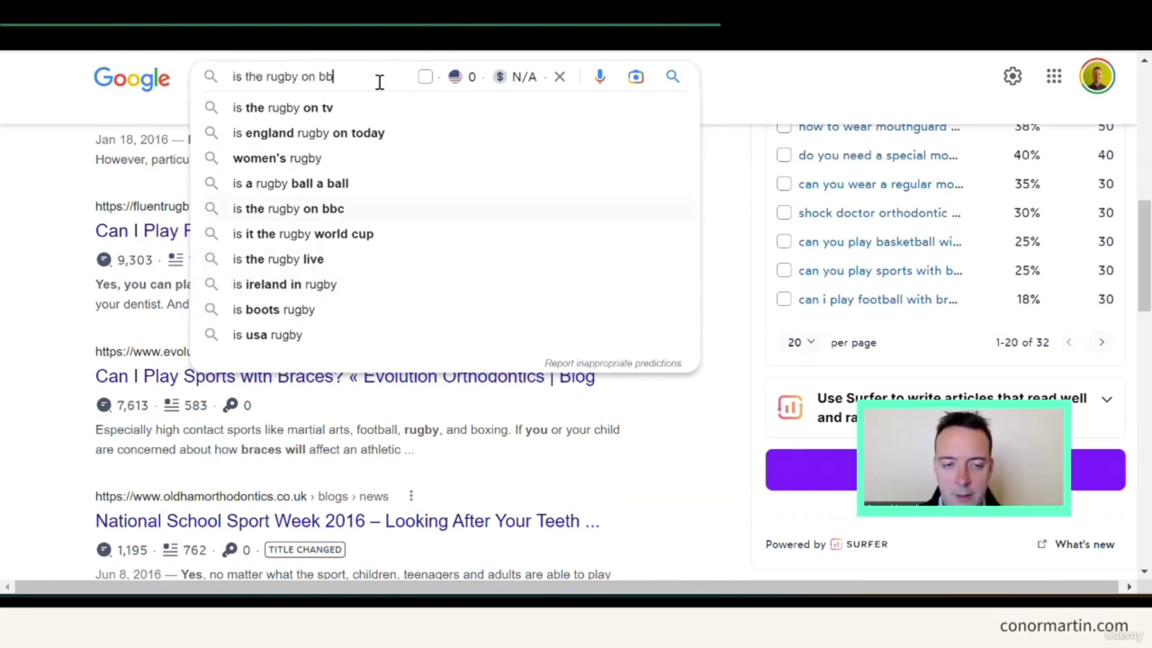
key(BackSpace)
key(BackSpace)
key(BackSpace)
key(BackSpace)
key(BackSpace)
key(BackSpace)
key(BackSpace)
key(BackSpace)
key(BackSpace)
key(BackSpace)
key(BackSpace)
key(BackSpace)
key(BackSpace)
key(BackSpace)
key(BackSpace)
key(BackSpace)
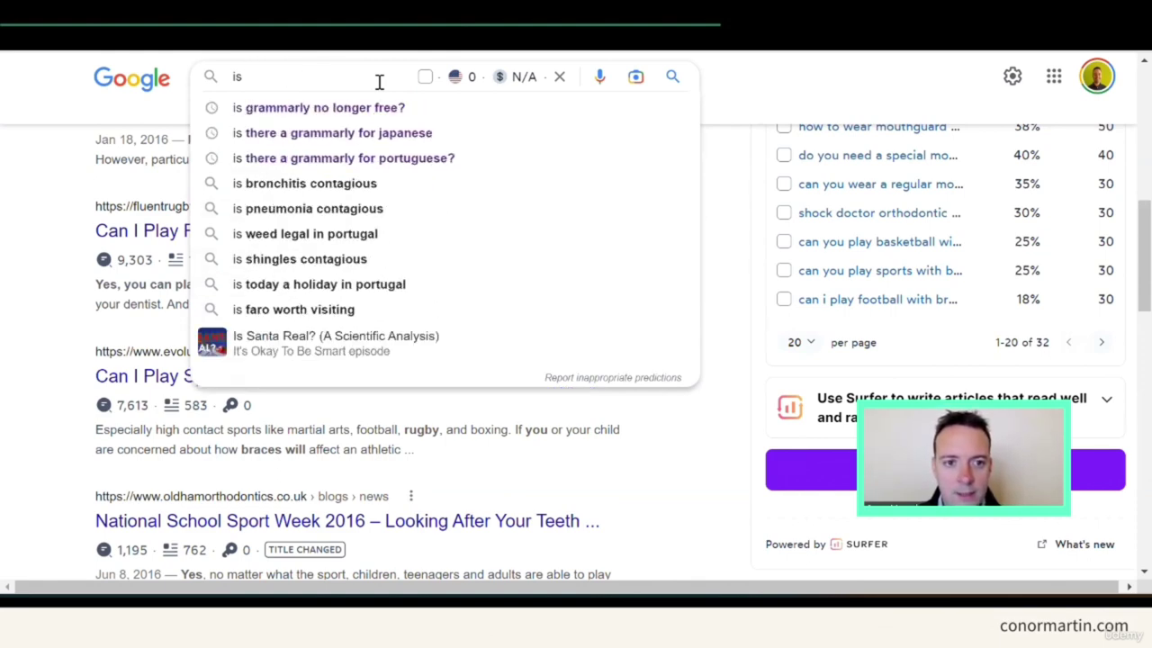
key(BackSpace)
key(BackSpace)
key(BackSpace)
text(do )
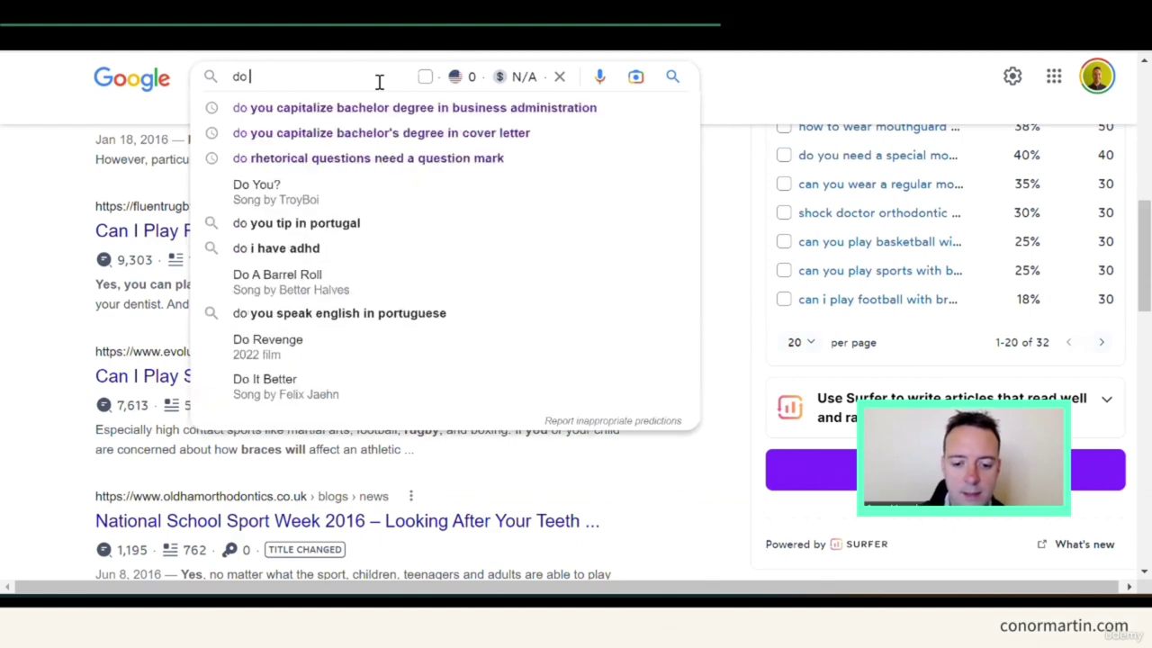
text(you need )
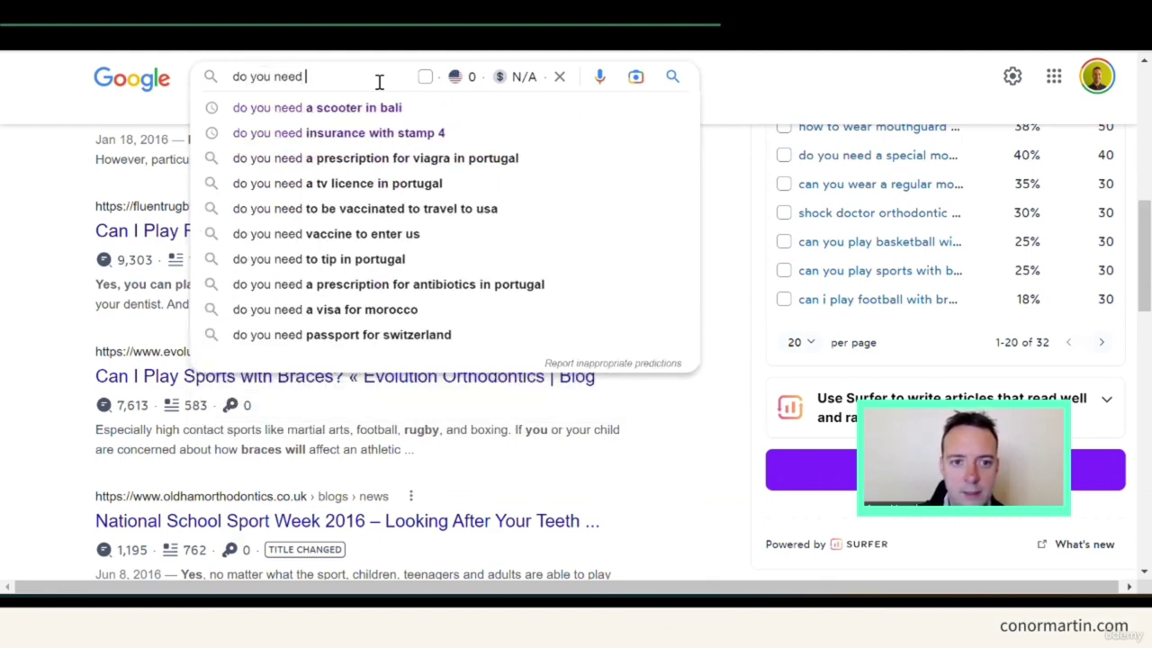
text(rugby)
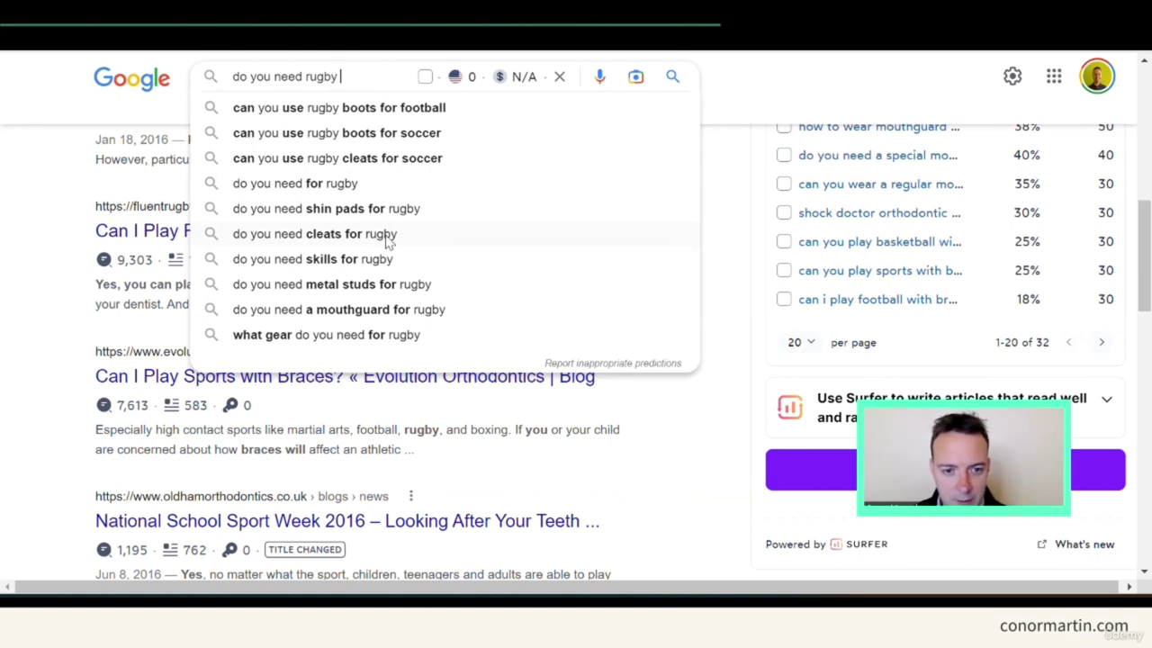
click(351, 236)
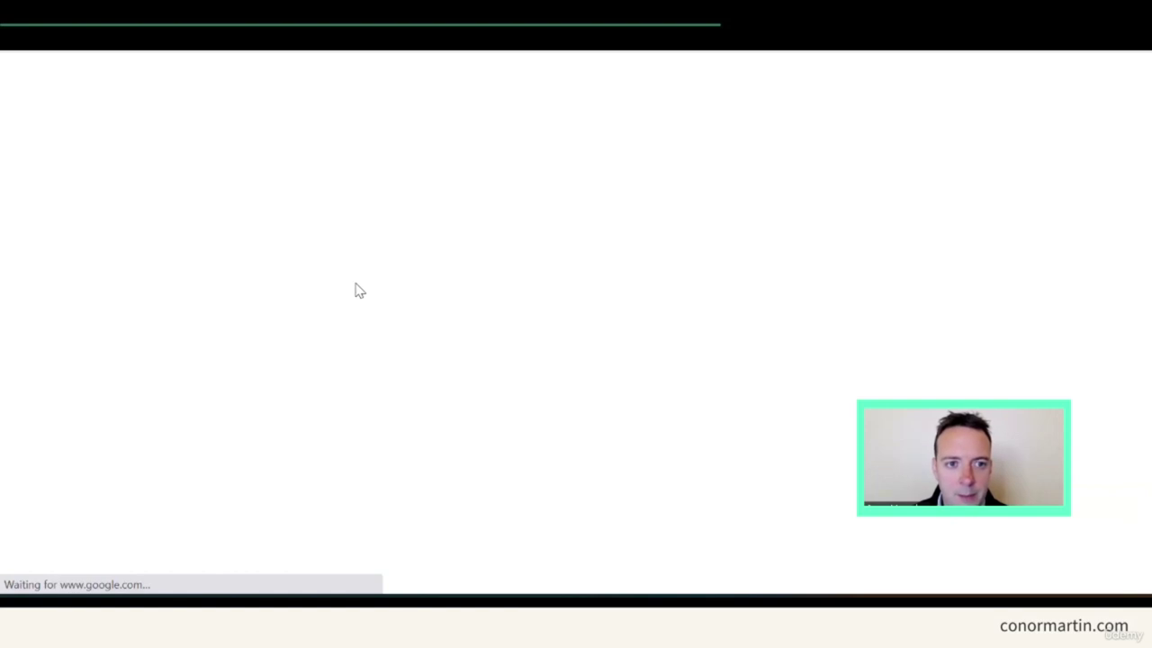
Read the Metro League and Quora results comparing rugby and soccer cleats
scroll(33, 334, down, 1)
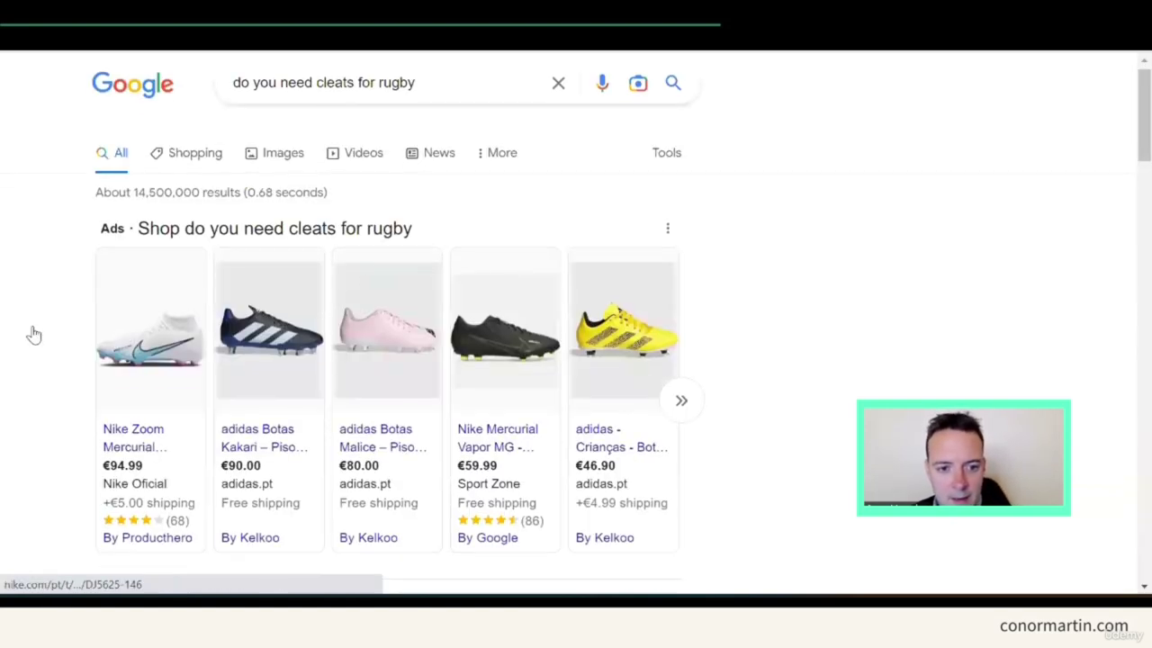
scroll(31, 333, down, 4)
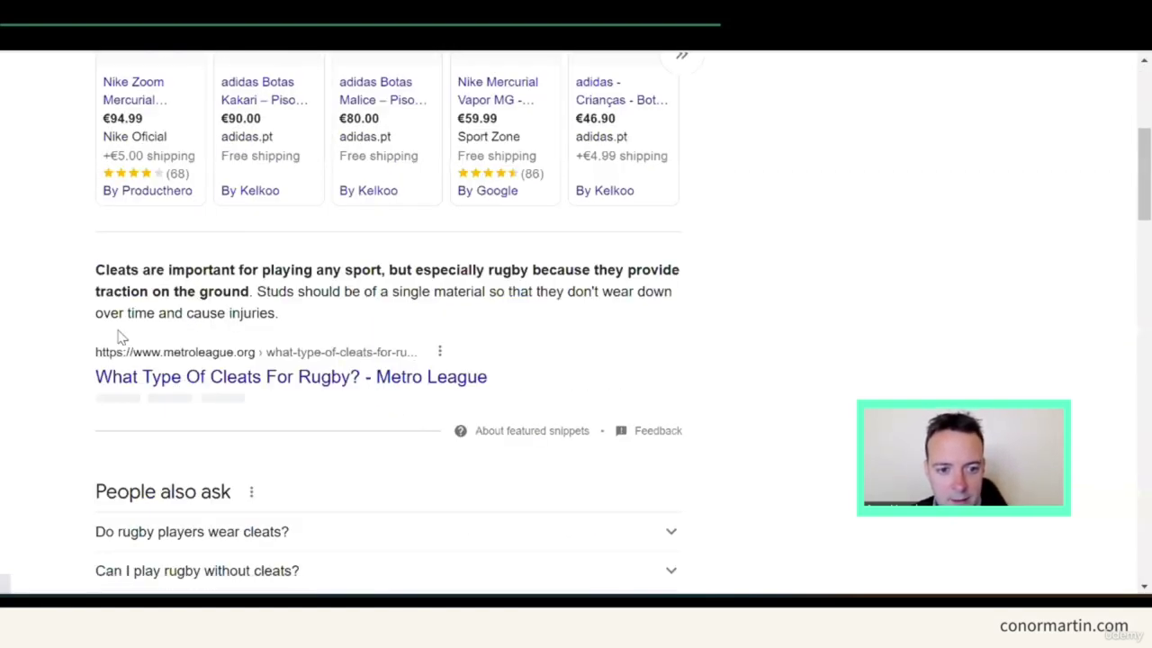
click(211, 378)
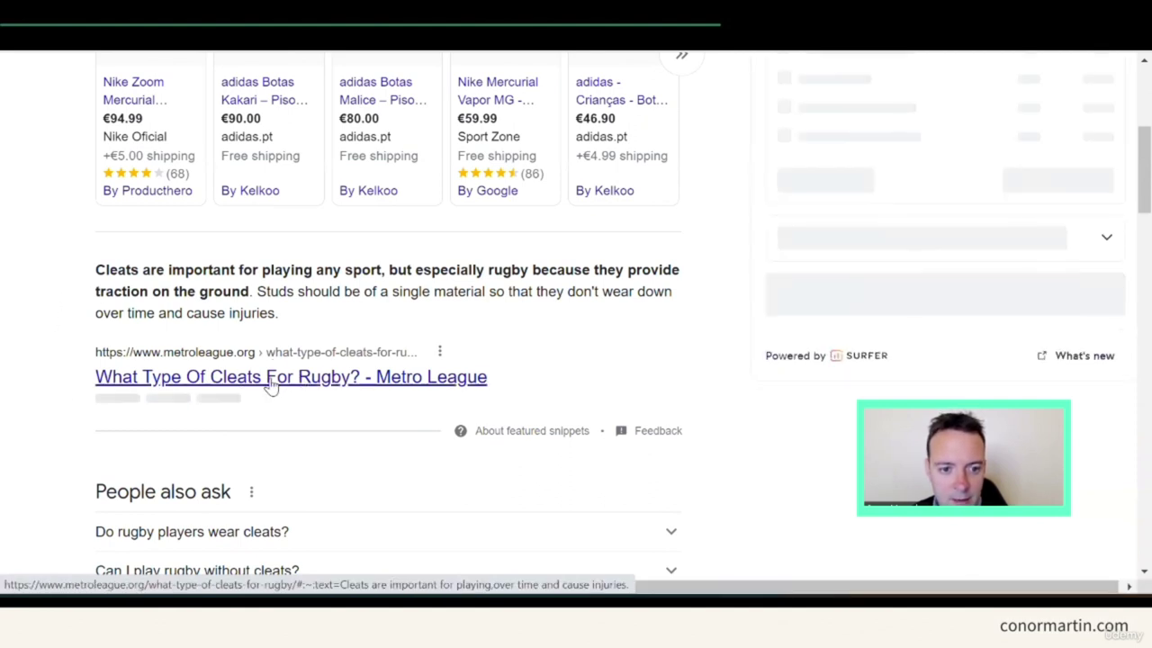
scroll(105, 316, down, 6)
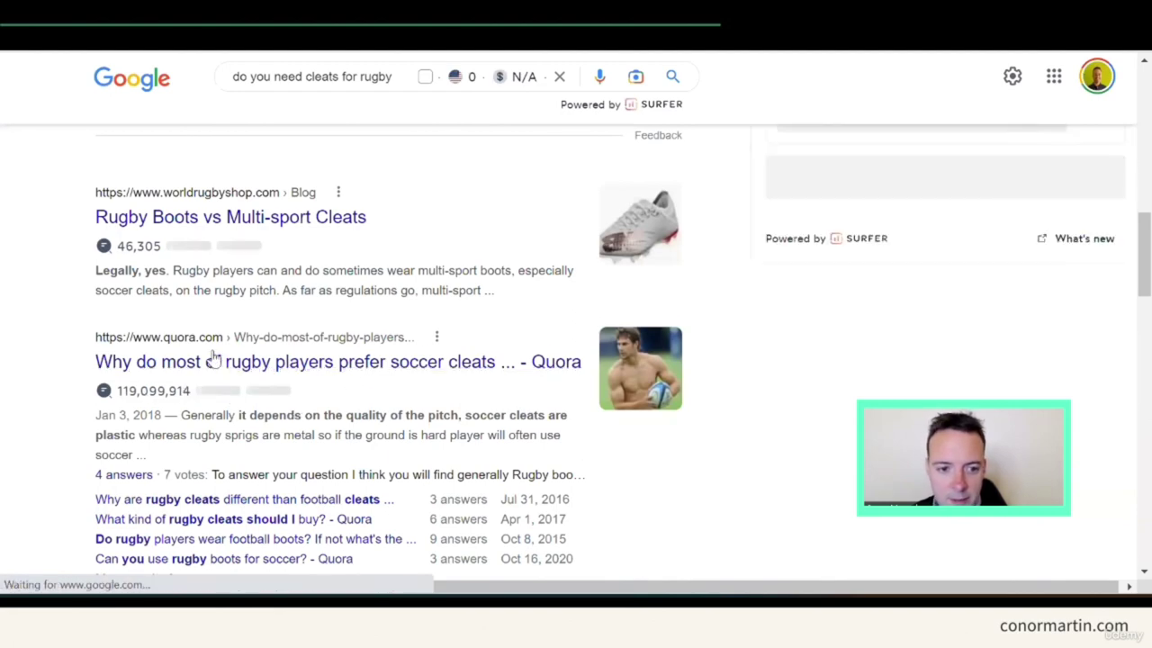
scroll(275, 447, down, 4)
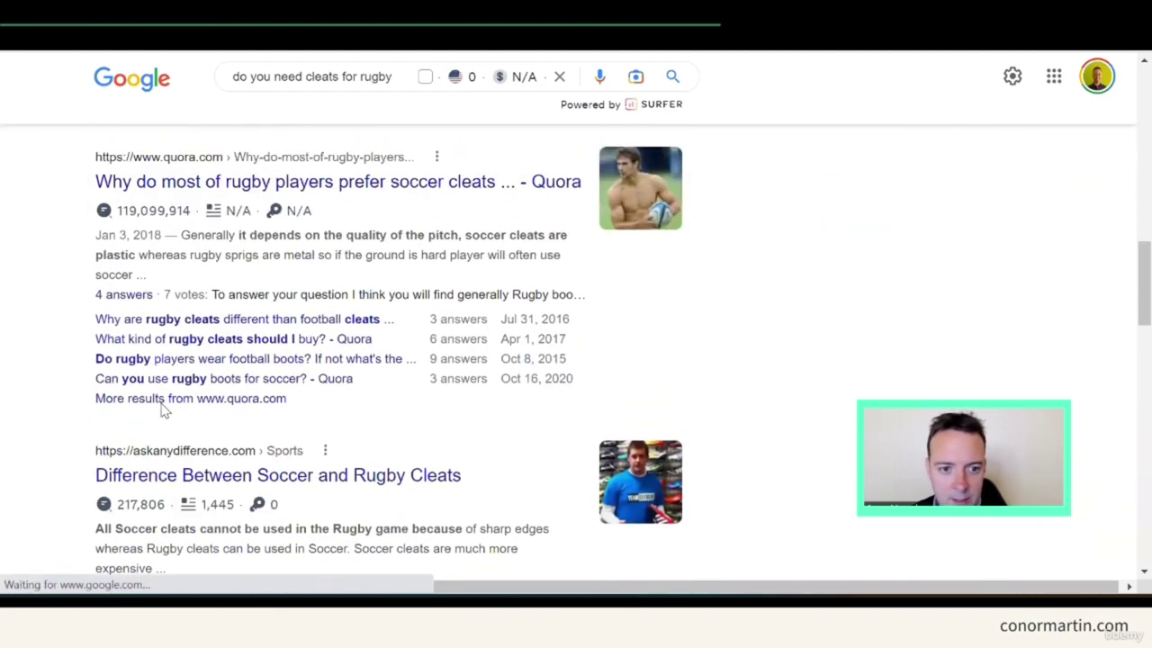
click(213, 338)
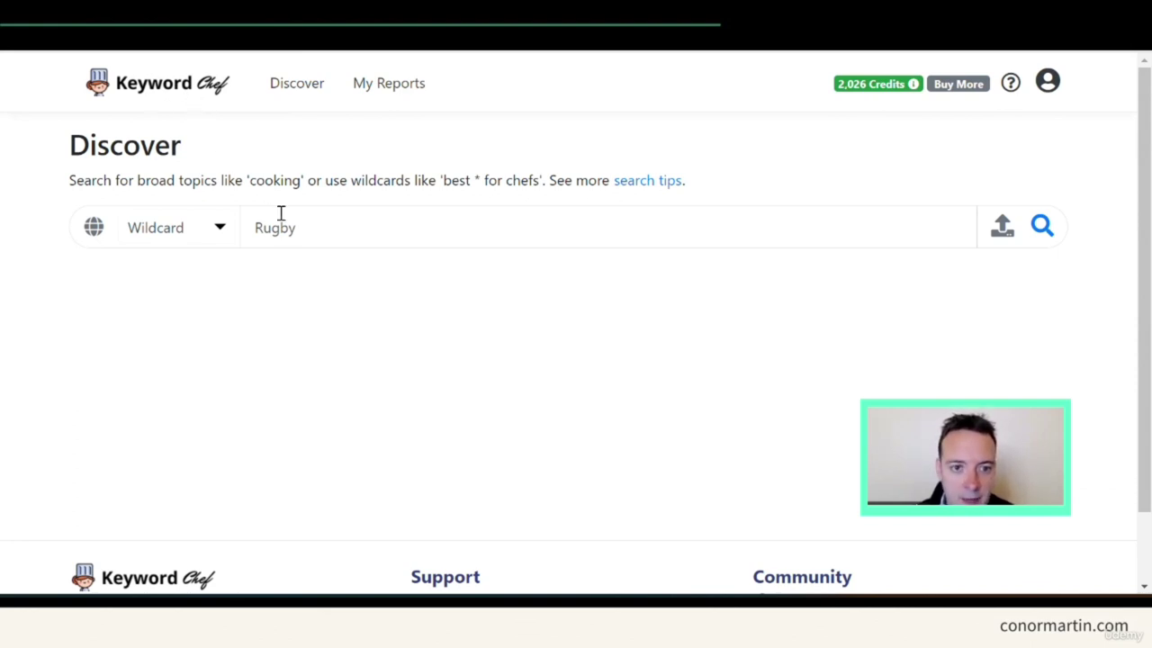
Run a Questions-type Keyword Chef search for Rugby
click(222, 235)
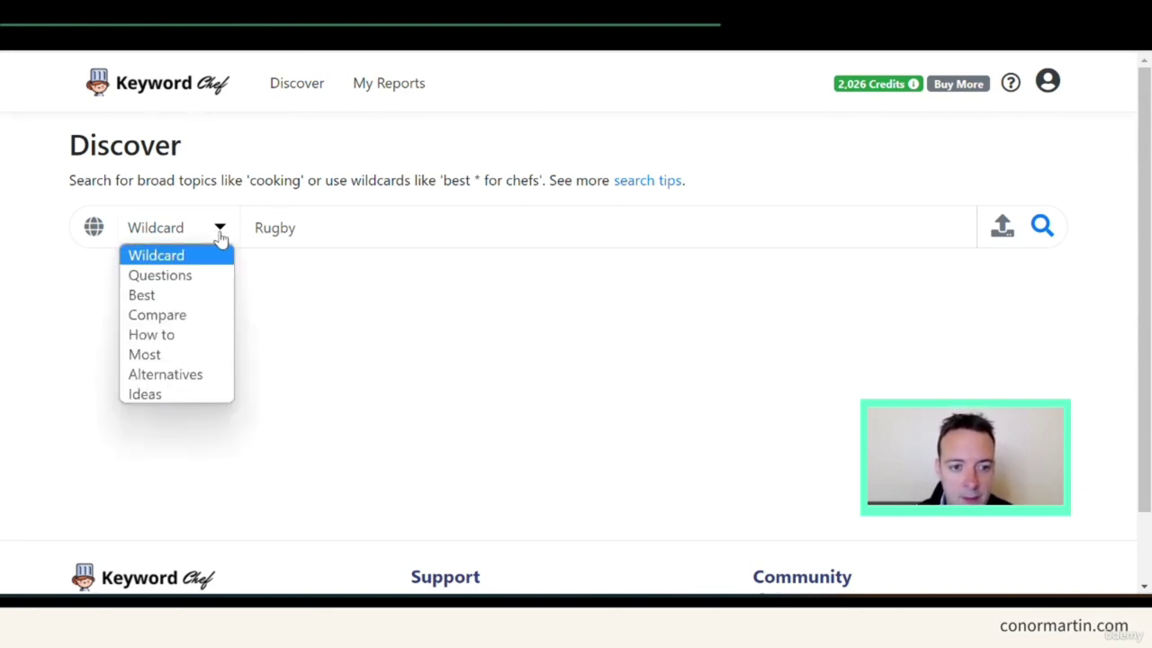
click(196, 278)
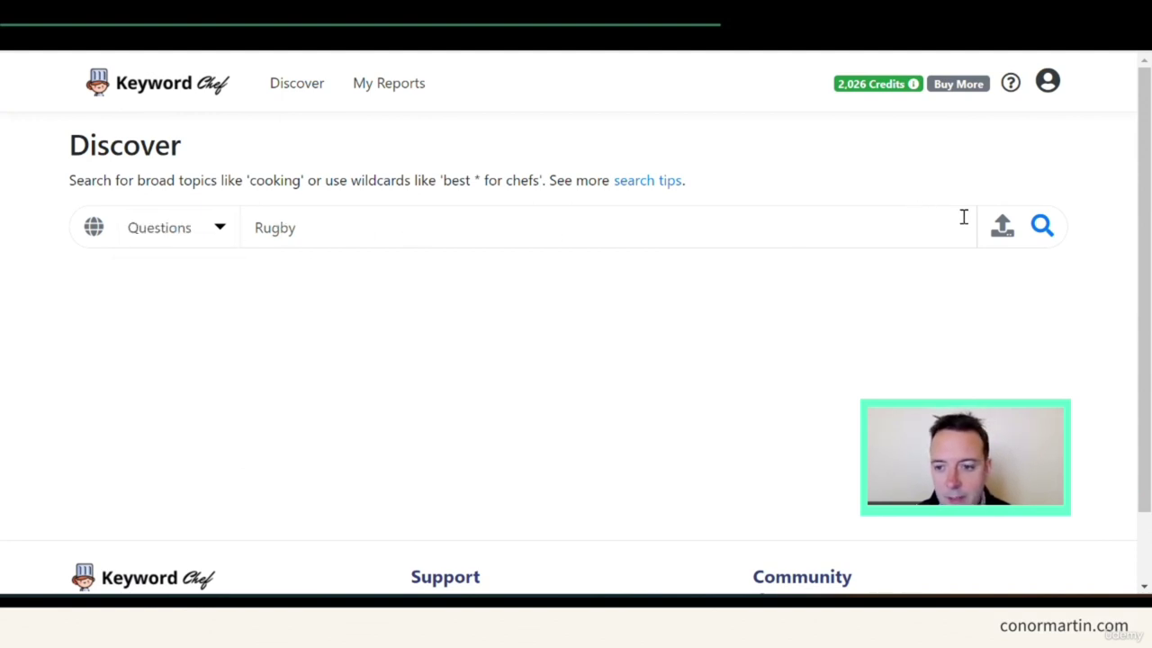
click(1042, 238)
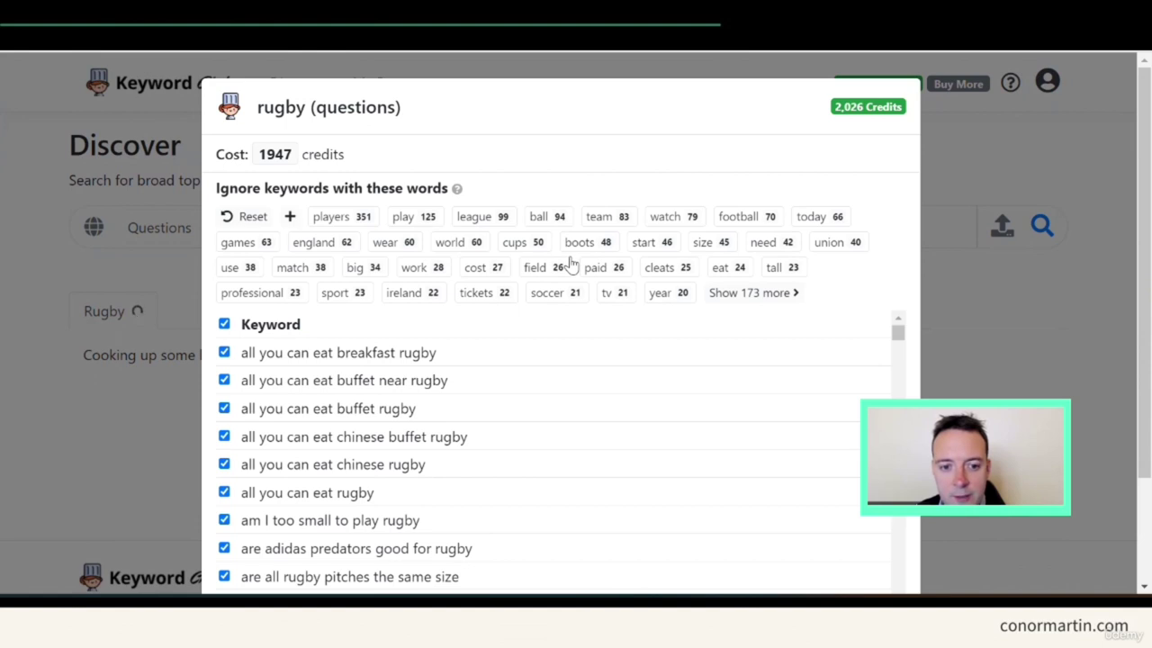
Select the keyword 'are rugby and soccer cleats the same' from the results
scroll(570, 263, down, 3)
scroll(616, 307, down, 1)
scroll(619, 307, down, 5)
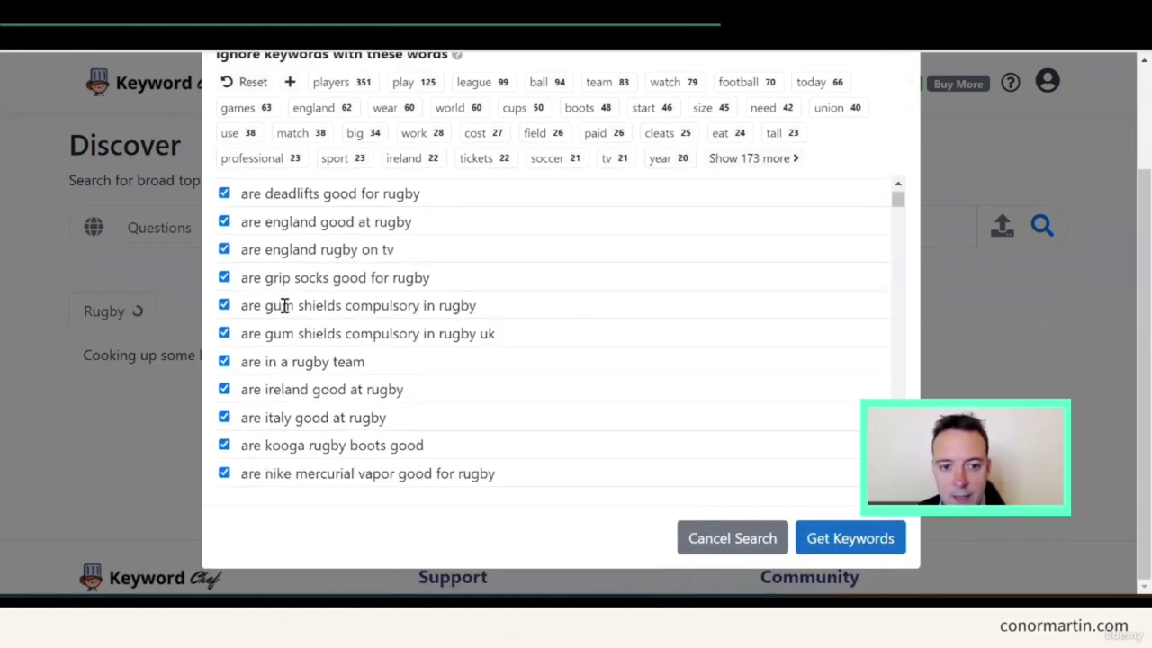
scroll(389, 265, down, 1)
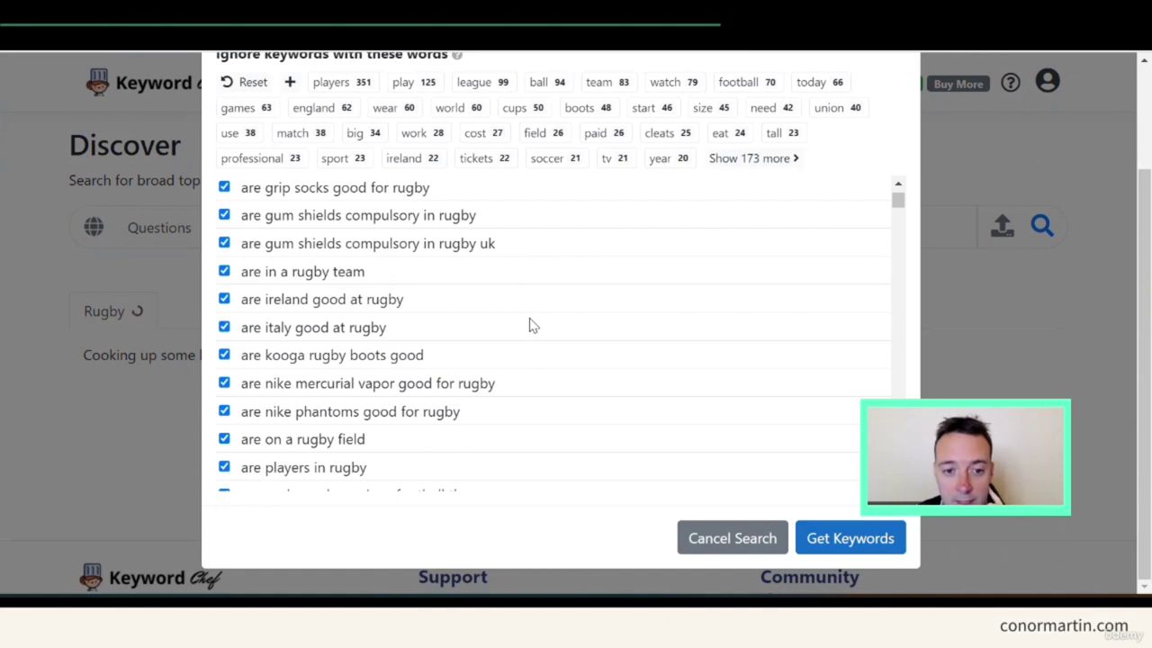
scroll(530, 325, up, 1)
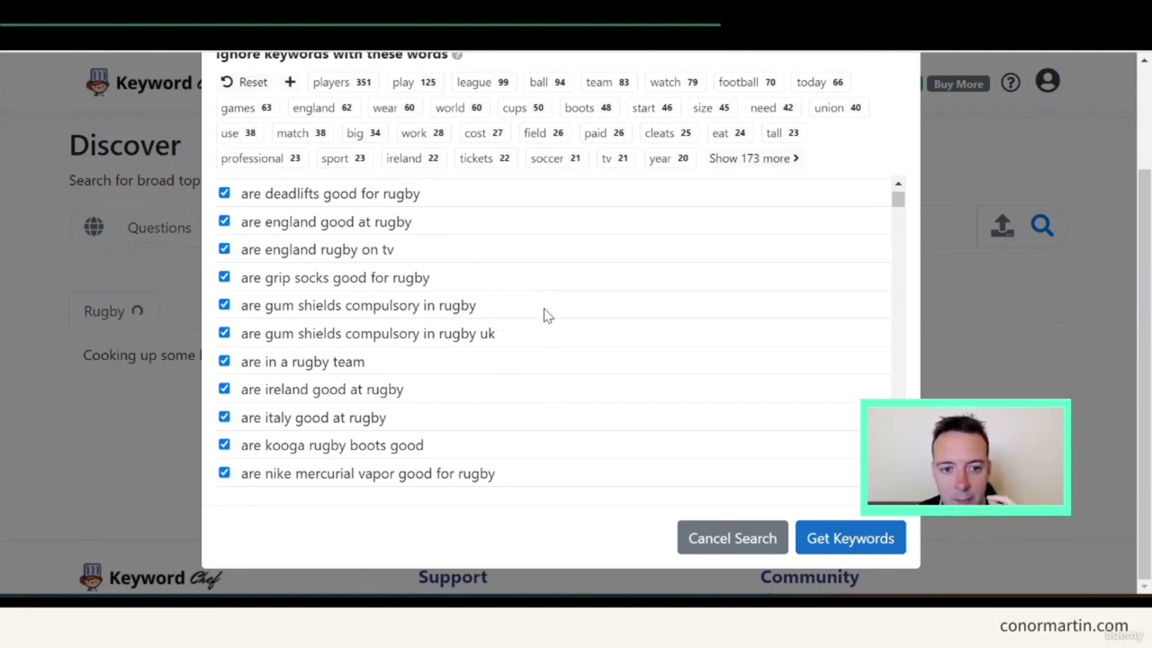
scroll(544, 315, up, 2)
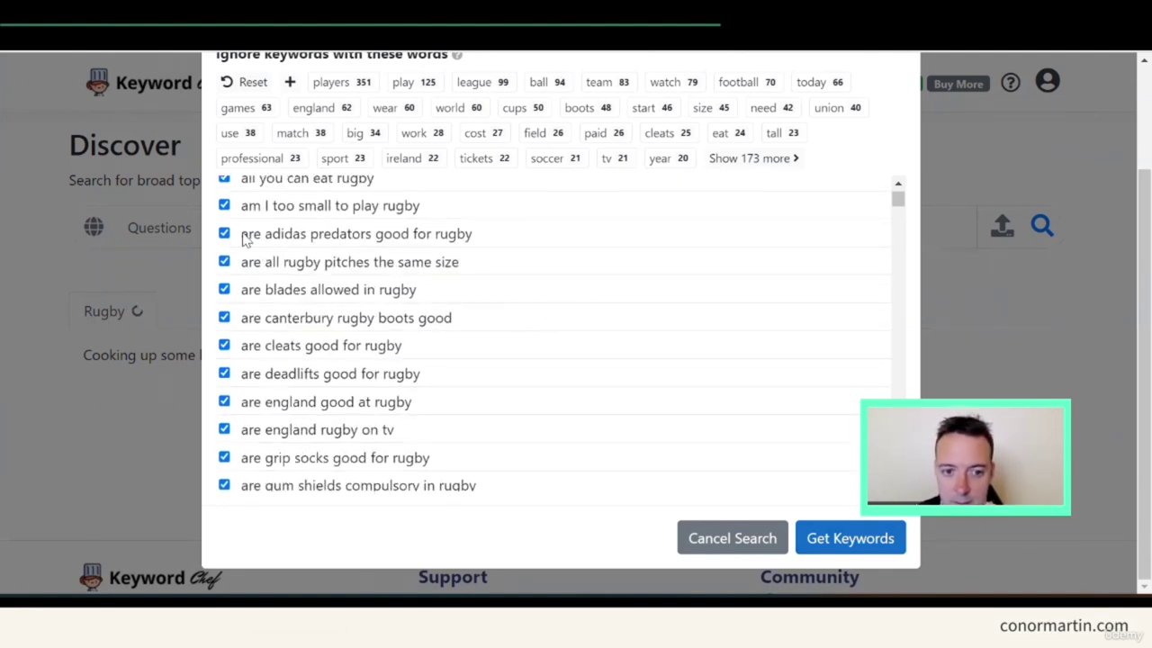
scroll(363, 264, down, 3)
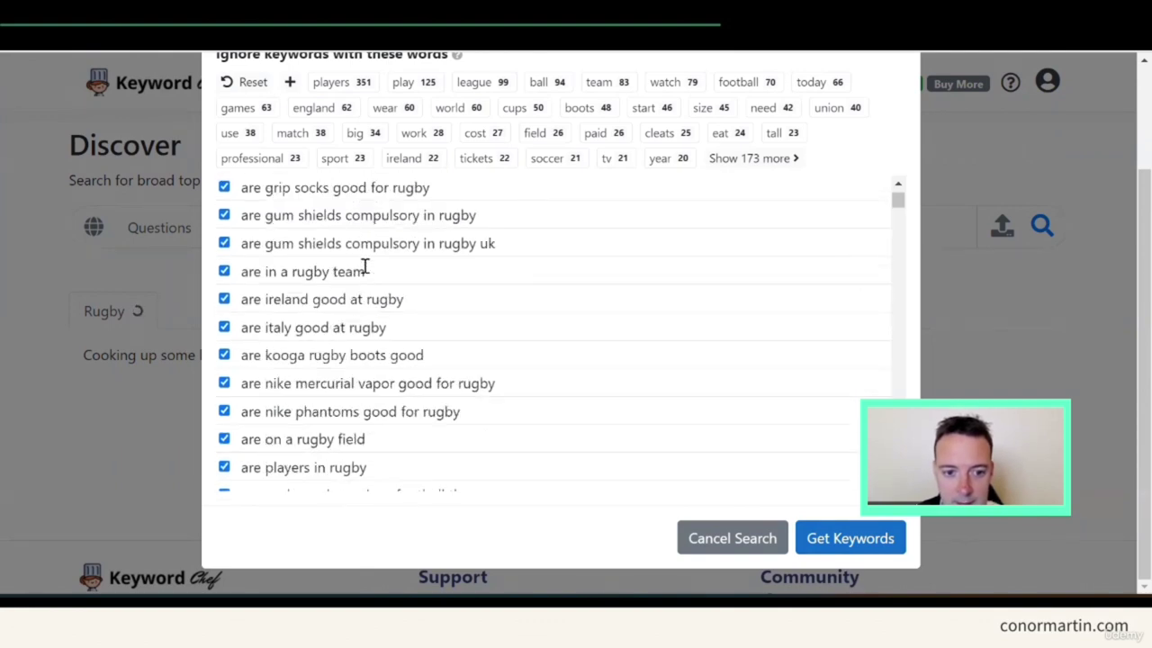
scroll(322, 315, down, 3)
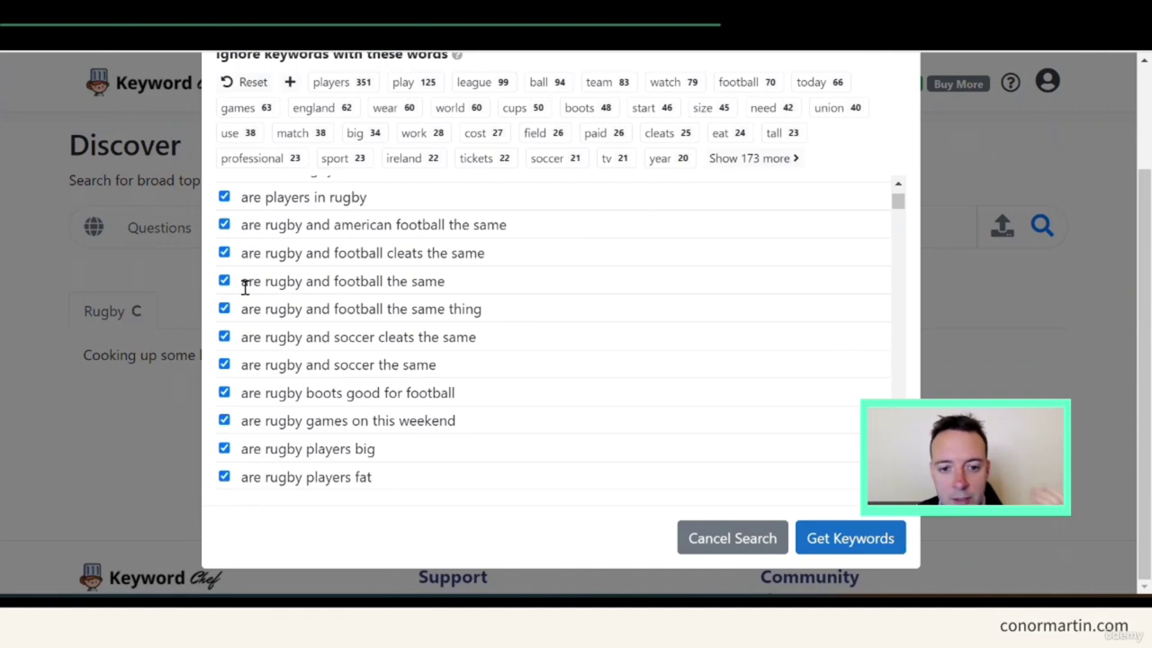
triple_click(424, 335)
key(ctrl+c)
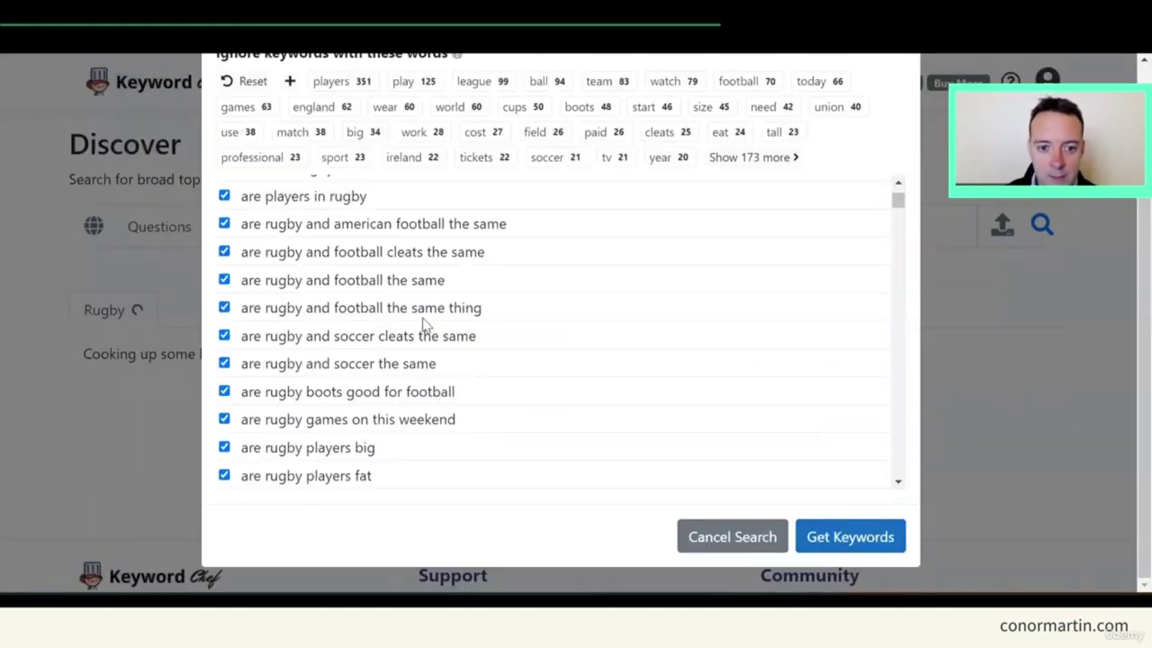
drag(501, 334, 230, 349)
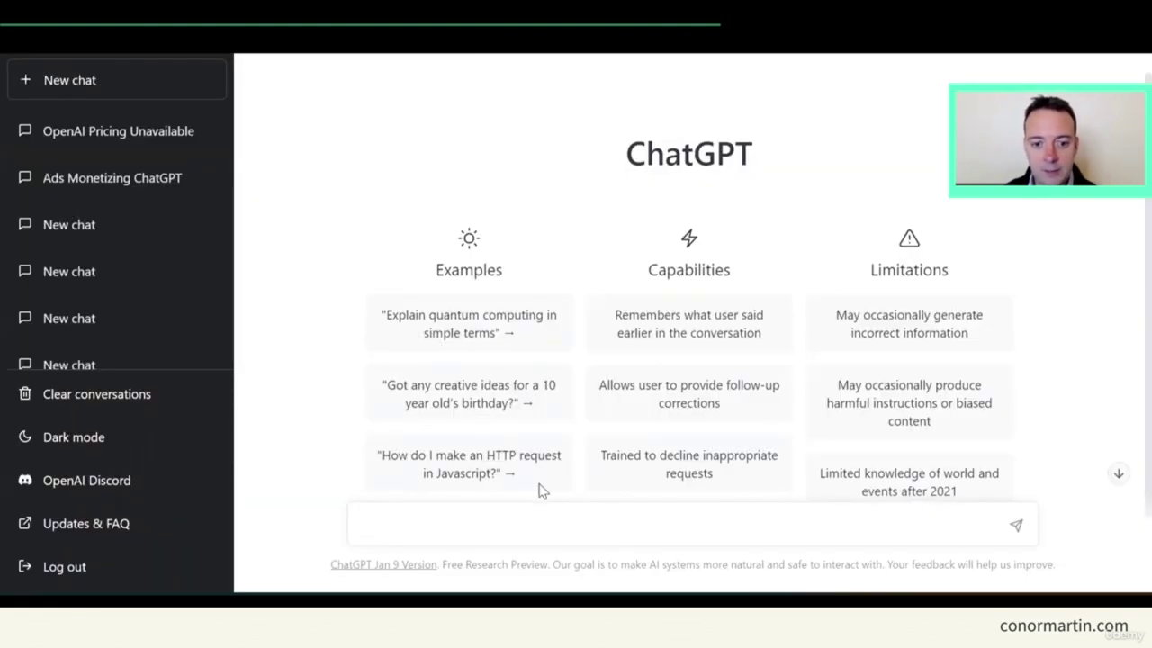
Send ChatGPT the guide's outline prompt for 'are rugby and soccer cleats the same?'
key(ctrl+v)
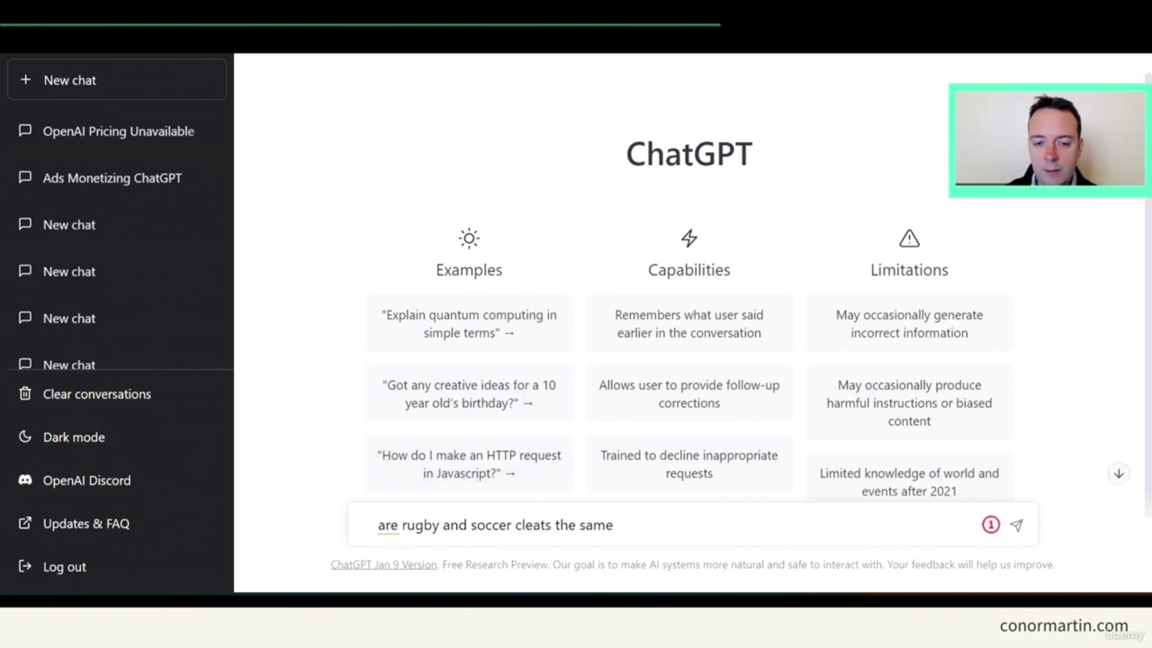
click(747, 11)
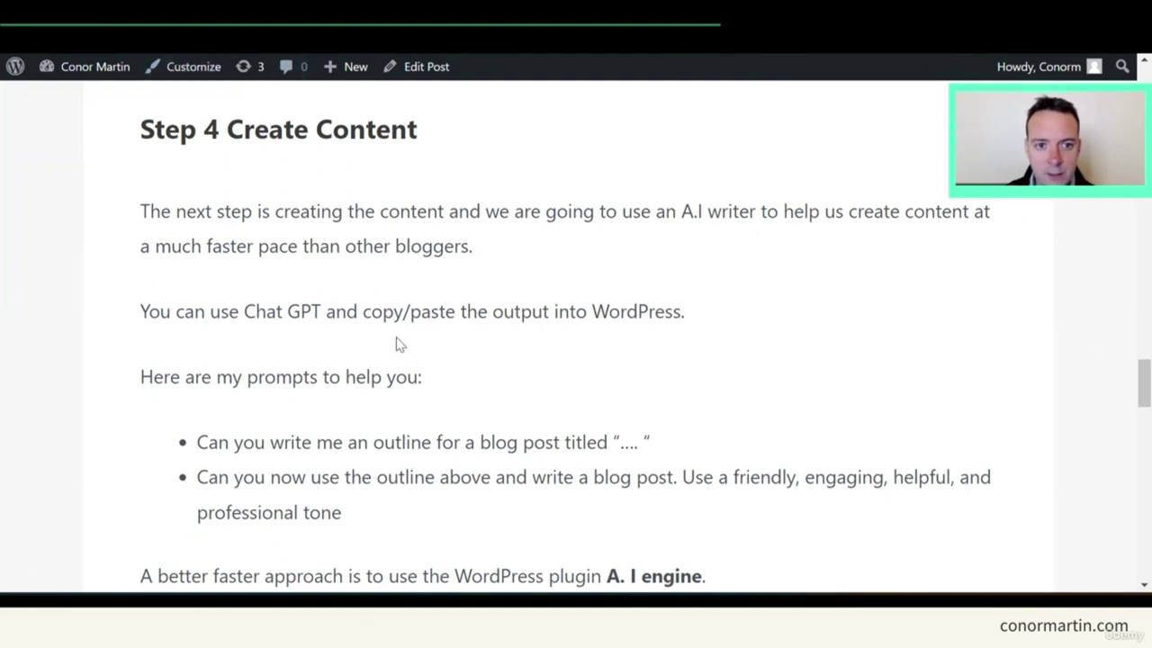
drag(657, 442, 433, 443)
drag(333, 467, 200, 442)
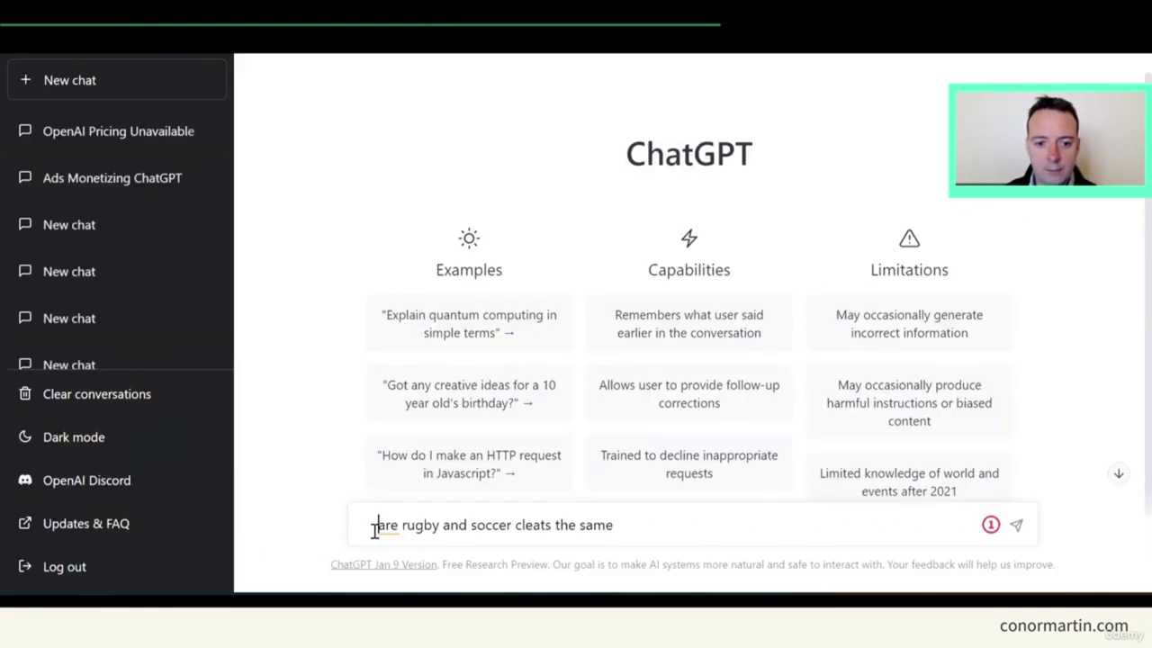
text(Can you write me an outline for a blog post titled ".... ")
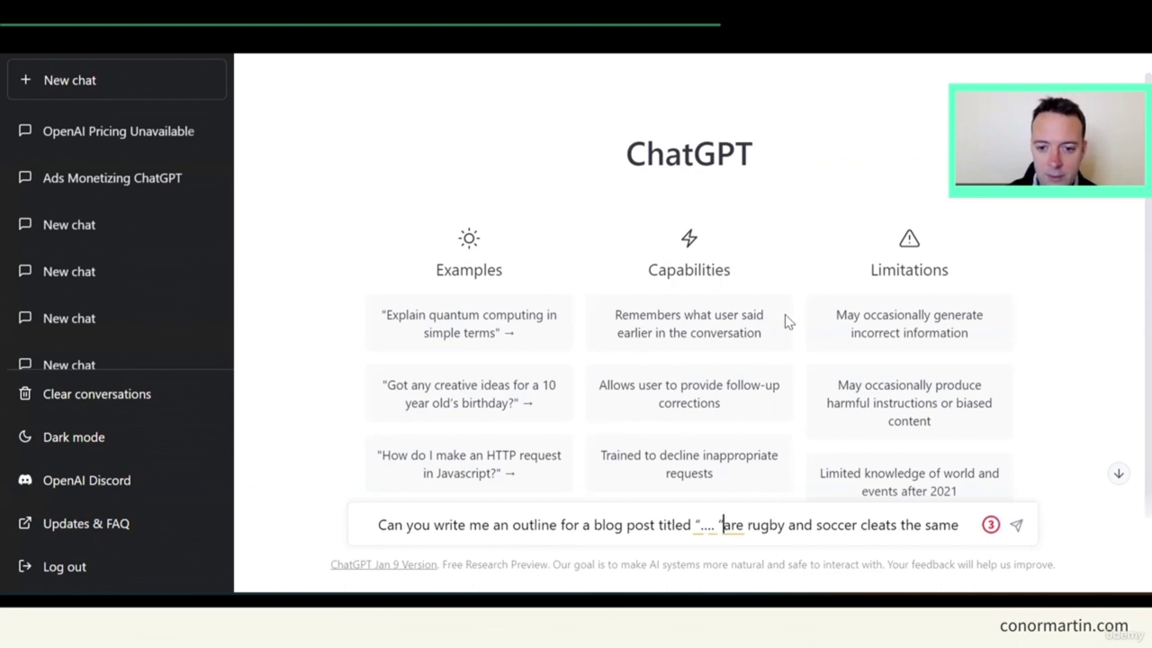
key(BackSpace)
key(BackSpace)
key(BackSpace)
key(BackSpace)
key(BackSpace)
key(BackSpace)
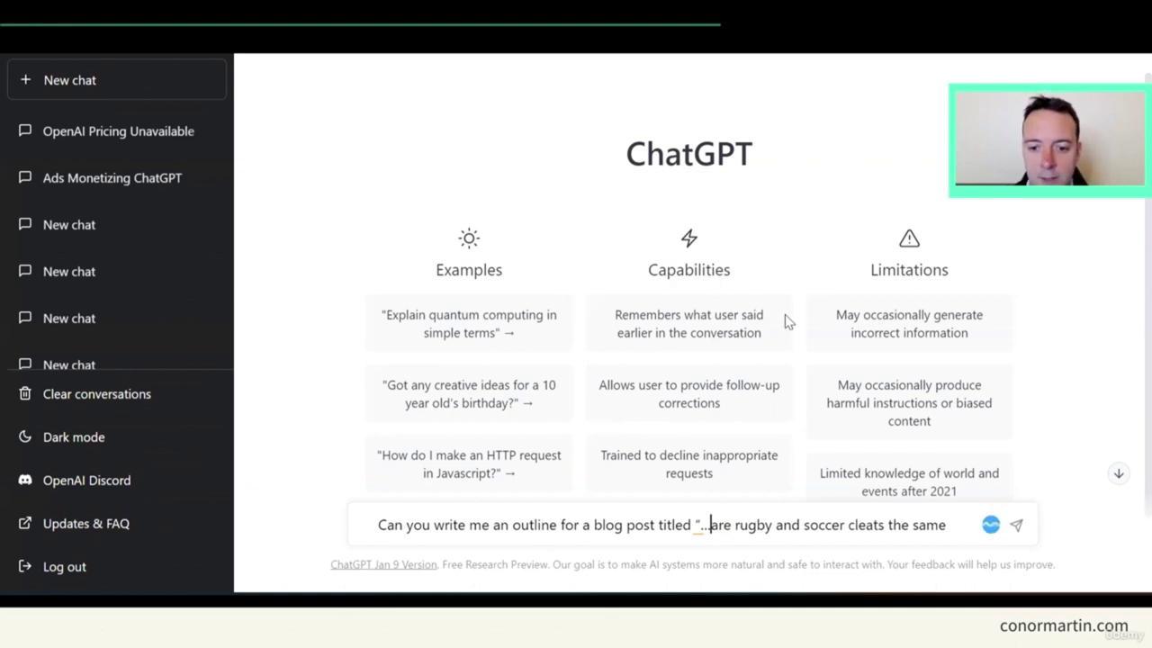
key(Right)
key(Right)
key(Right)
key(Right)
key(Right)
key(Right)
key(Right)
key(Right)
key(Right)
key(Right)
key(Right)
key(Right)
key(Right)
key(Right)
key(Right)
key(Right)
key(Right)
key(Right)
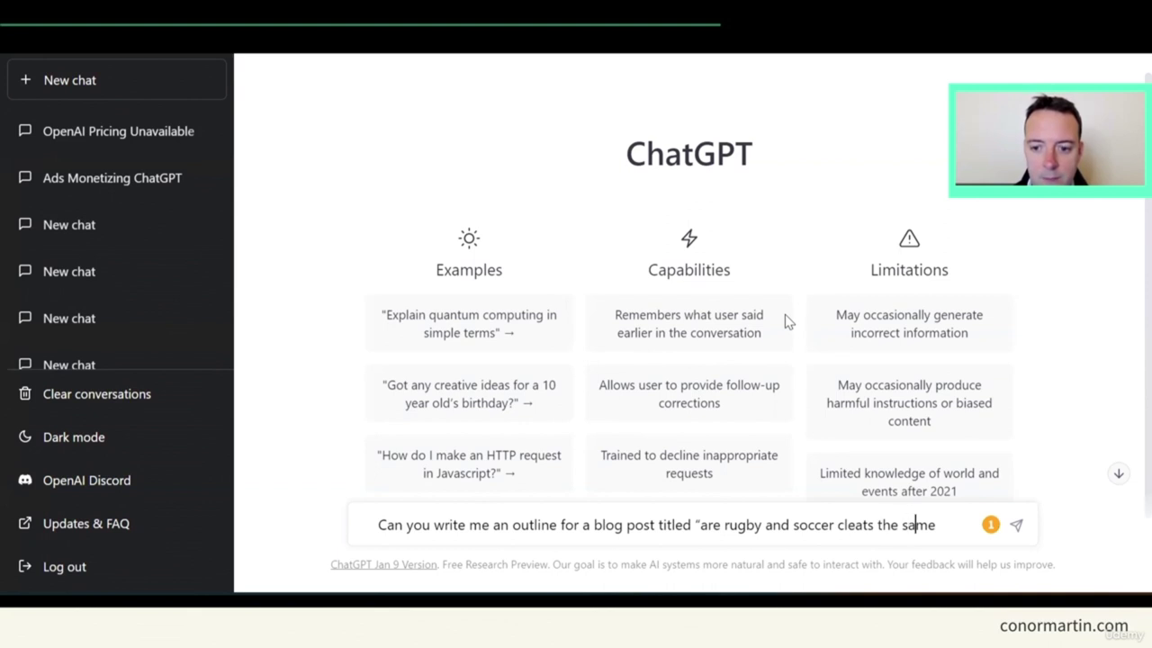
text(?”)
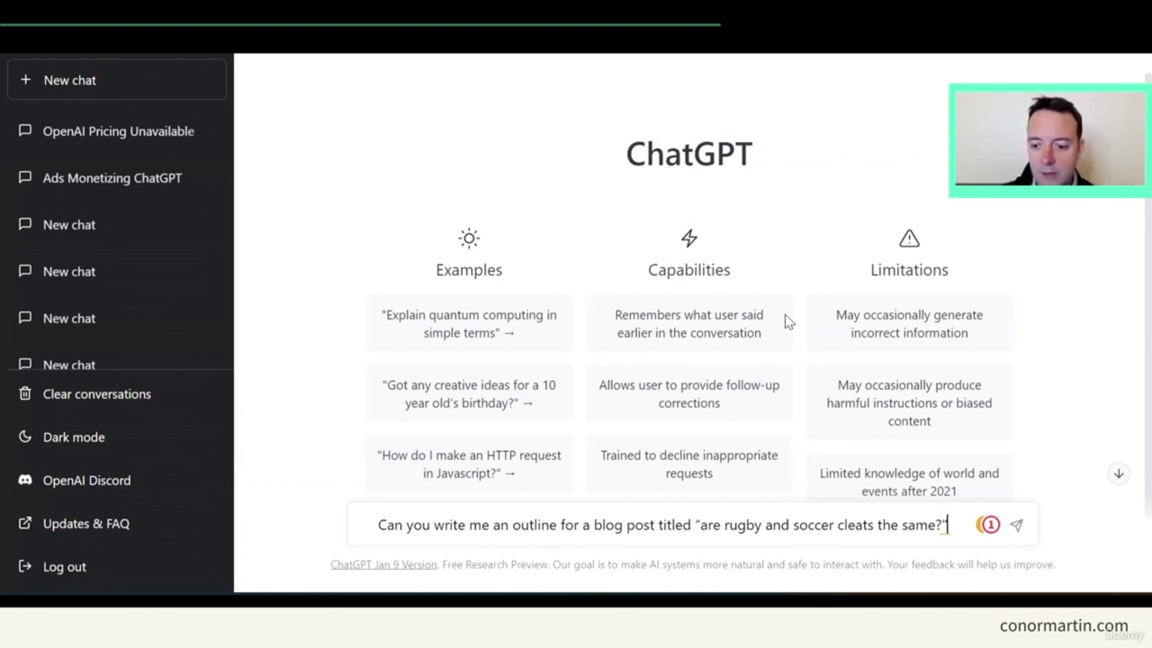
key(Return)
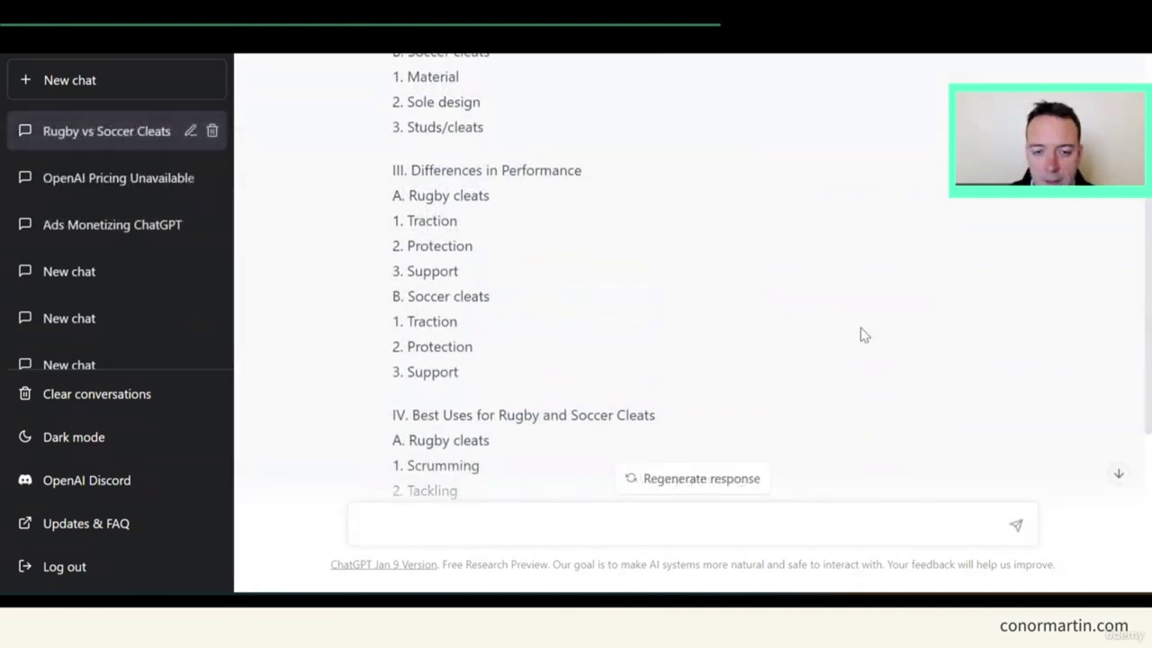
Review the outline, then select the guide's prompt for writing the blog post
scroll(860, 335, up, 4)
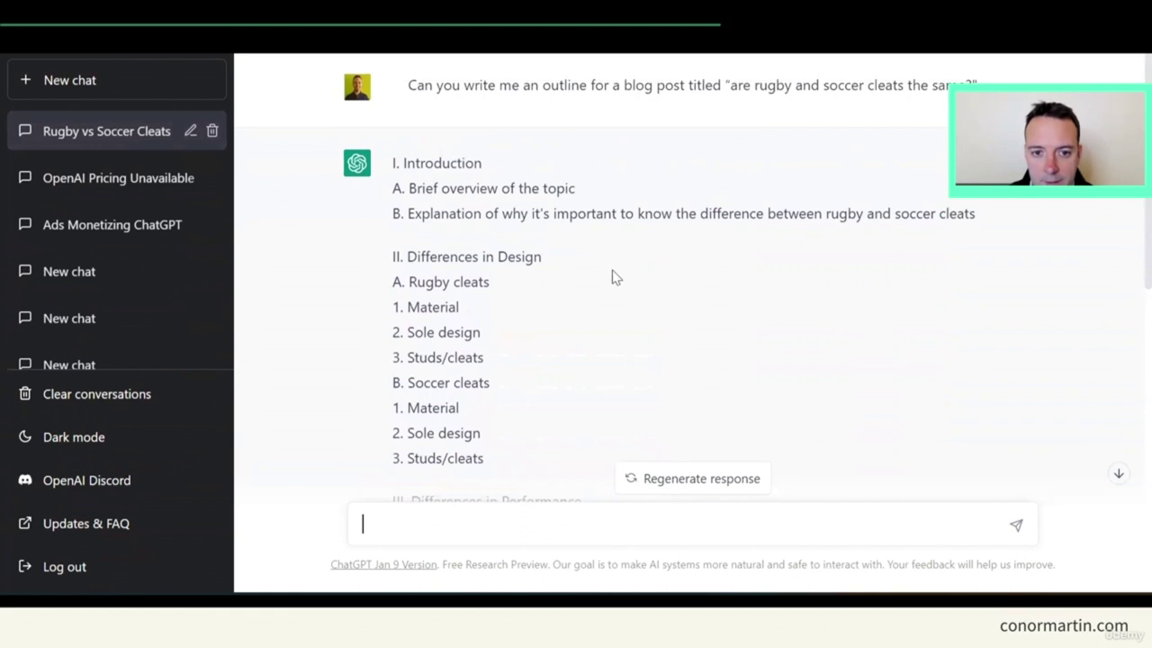
scroll(681, 286, down, 6)
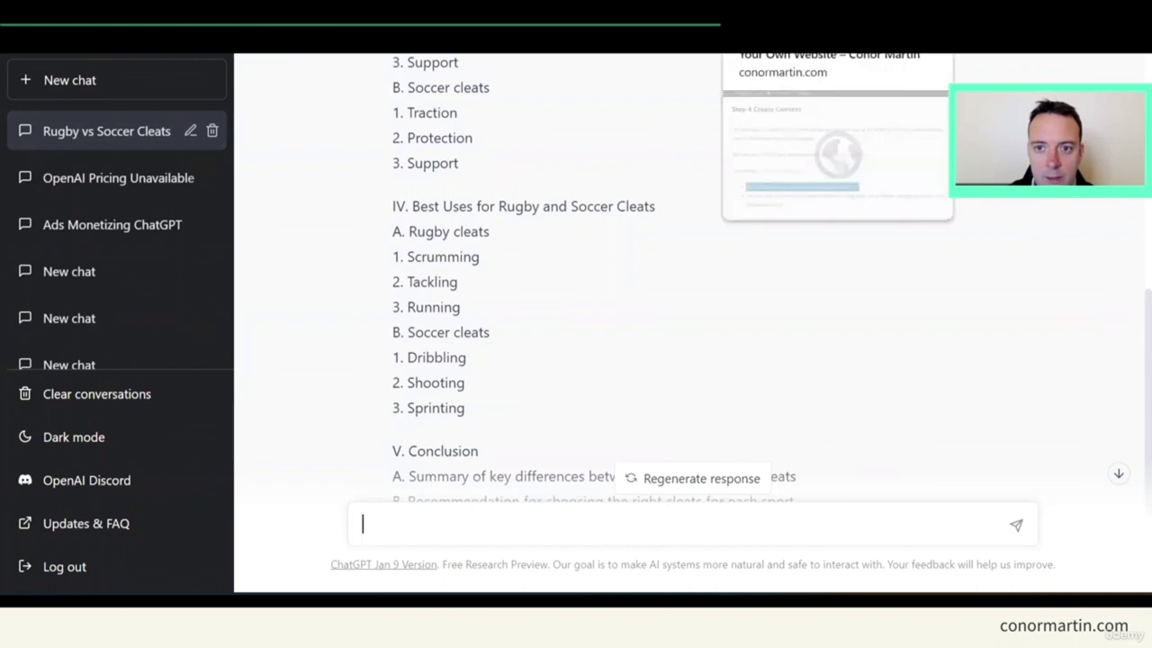
click(783, 40)
scroll(594, 293, down, 1)
drag(355, 427, 198, 402)
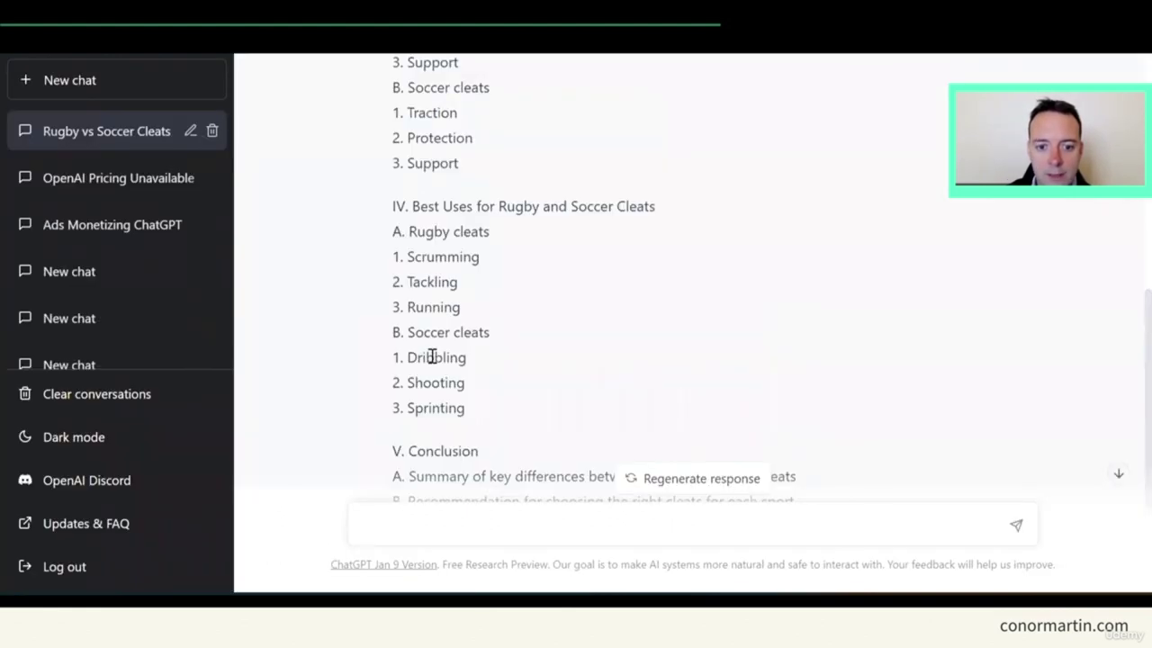
Send the write-the-blog-post prompt and select the generated article from introduction to conclusion
text(Can you now use the outline above and write a blog post. Use a friendly, engaging, helpful, and professional tone)
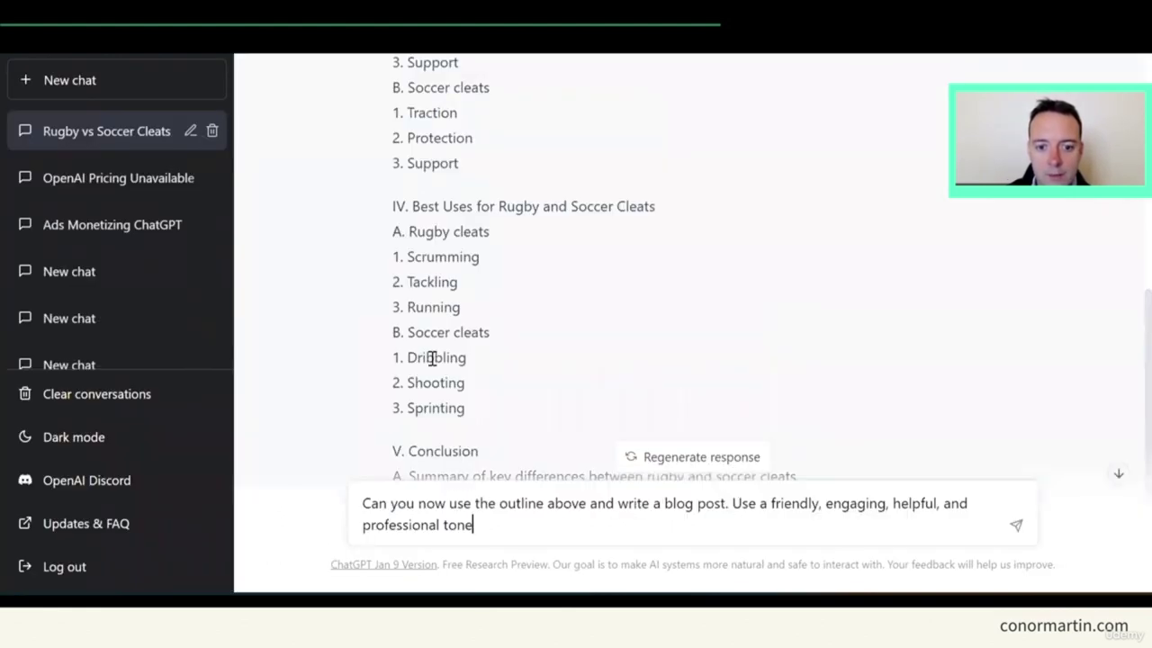
key(Return)
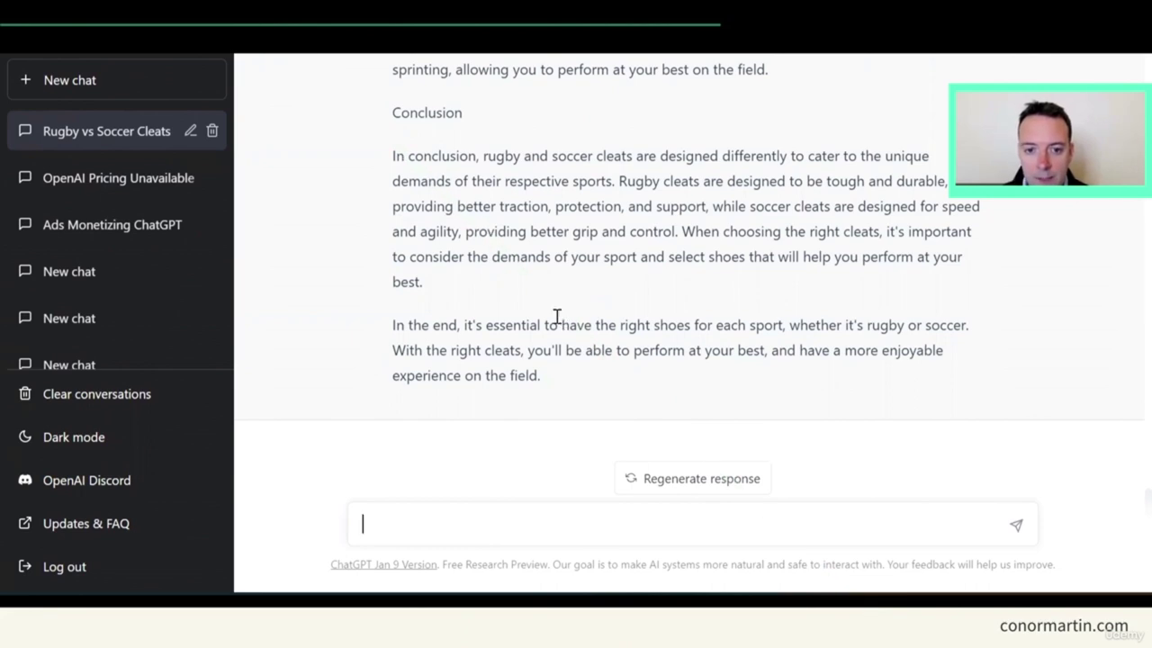
scroll(559, 315, up, 3)
scroll(549, 311, up, 6)
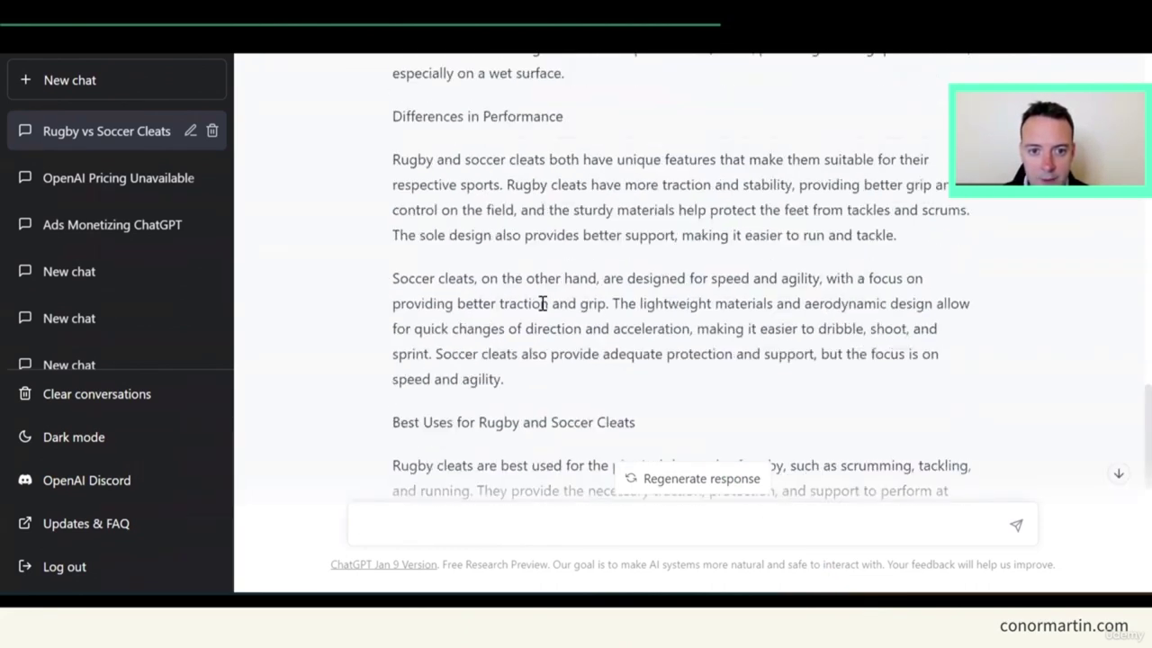
scroll(522, 300, up, 3)
scroll(522, 300, up, 2)
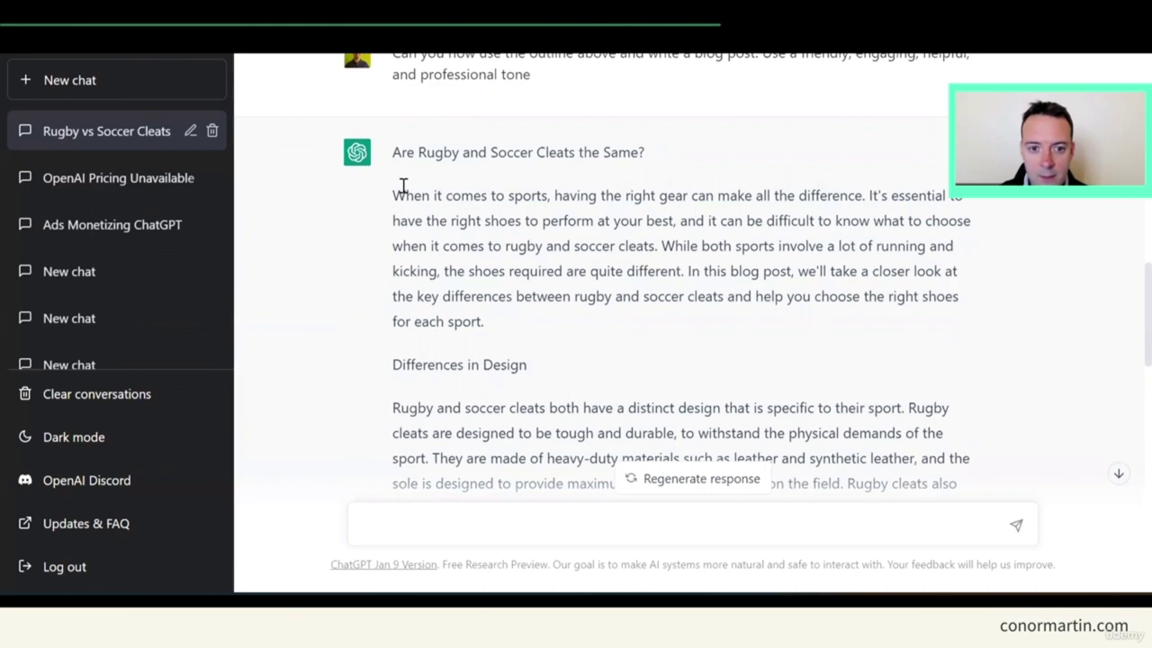
drag(394, 194, 551, 354)
scroll(560, 216, down, 10)
scroll(558, 258, down, 3)
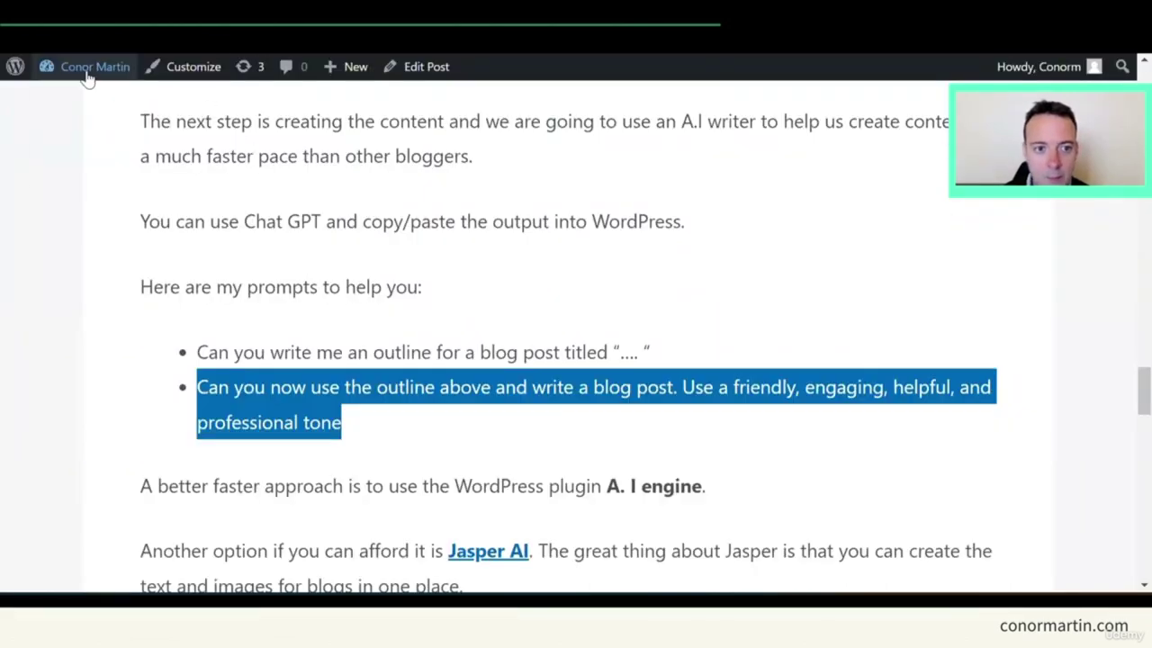
mouse_move(87, 79)
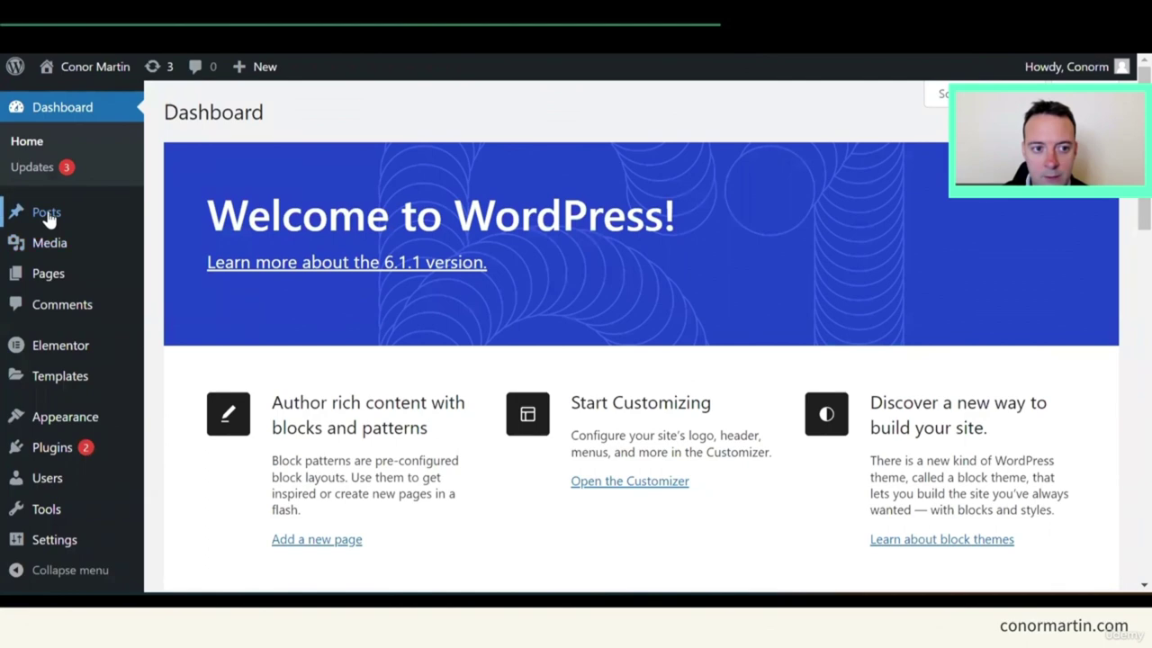
Paste the ChatGPT cleats article into a new post's body
mouse_move(111, 223)
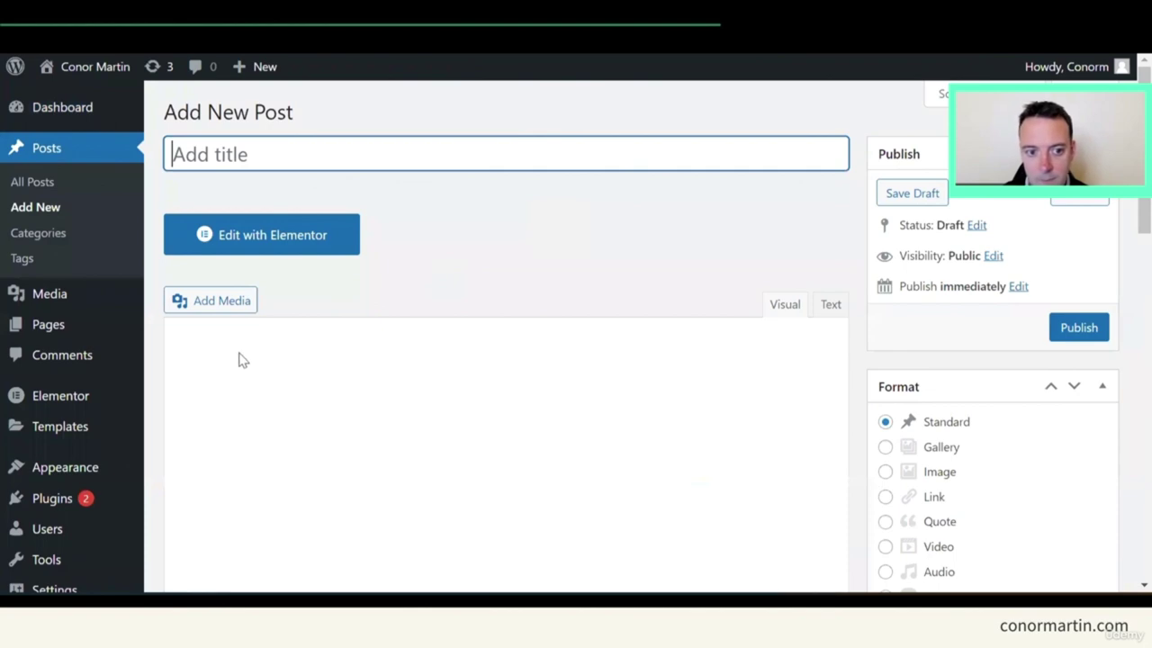
scroll(244, 337, down, 1)
click(246, 336)
key(ctrl+v)
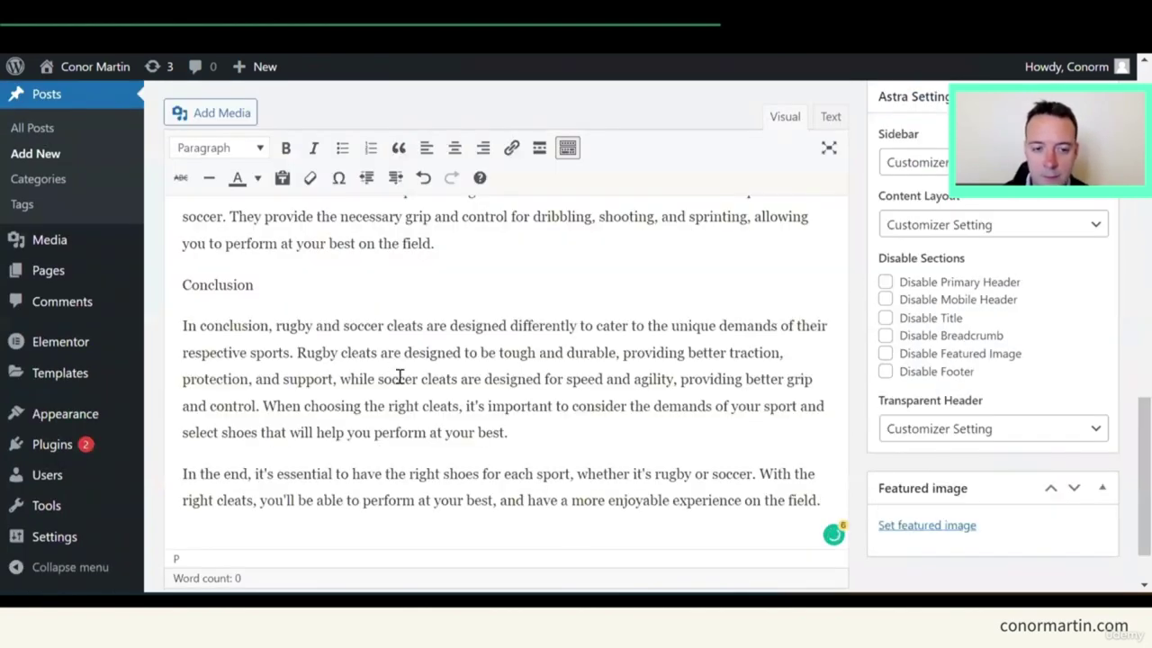
scroll(398, 375, up, 10)
scroll(346, 300, up, 4)
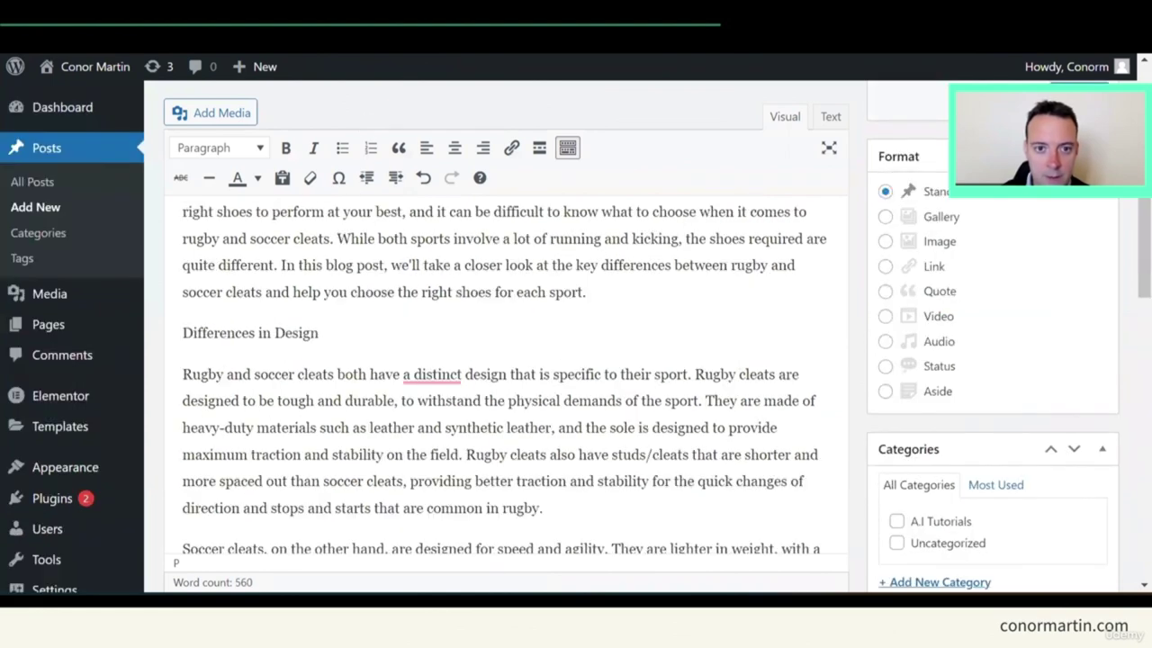
Copy the heading 'Are Rugby and Soccer Cleats the Same?' from ChatGPT for the title
key(ctrl+Tab)
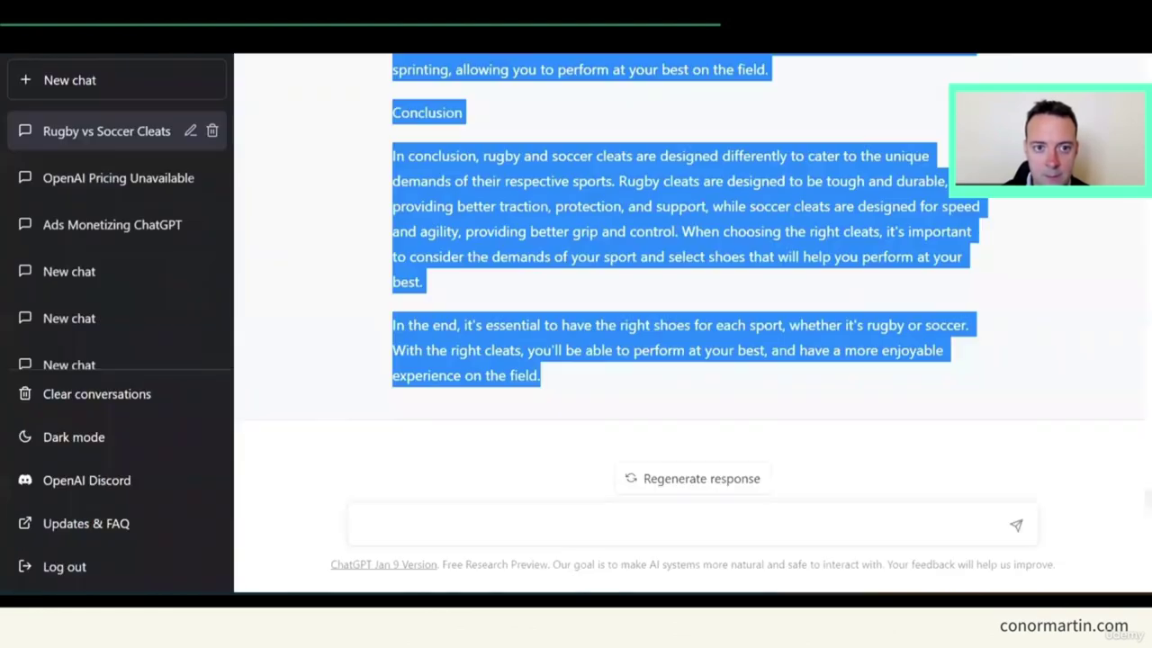
scroll(402, 210, up, 10)
scroll(407, 270, up, 9)
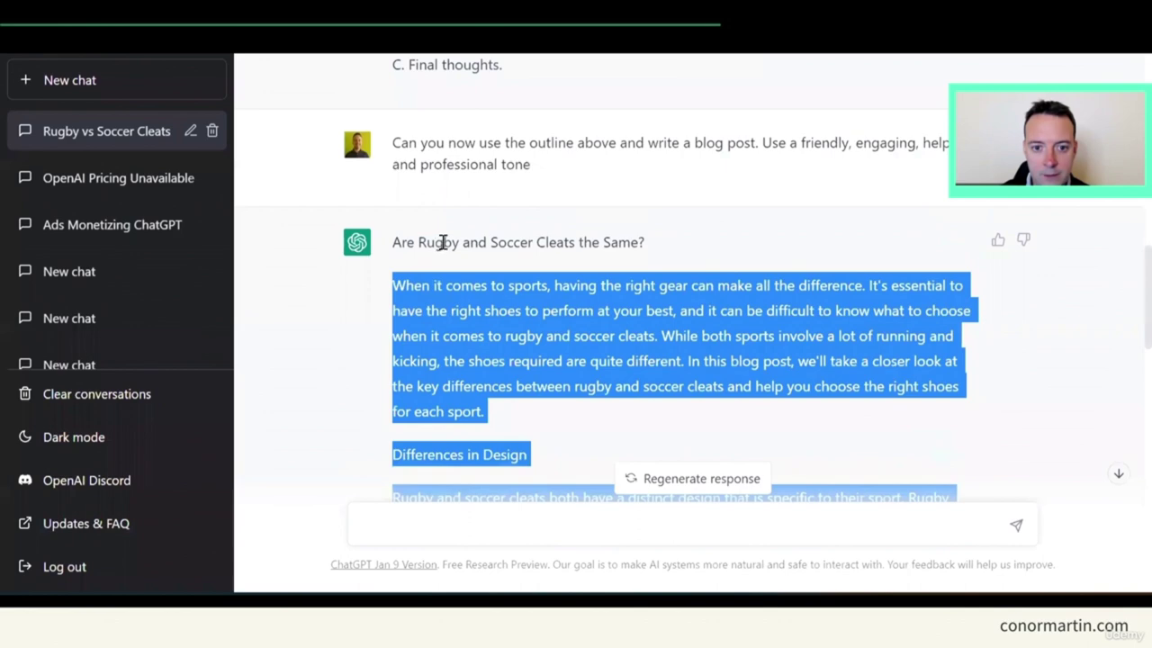
triple_click(443, 242)
key(ctrl+c)
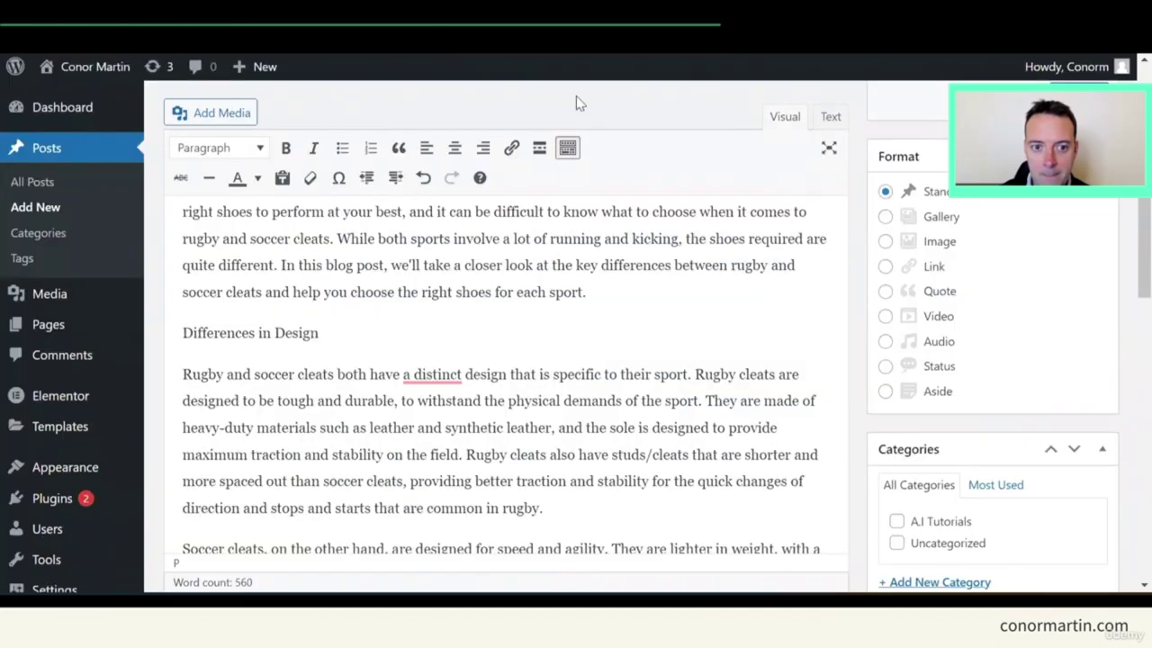
scroll(478, 239, up, 5)
click(309, 153)
Paste the post title, then make 'Differences in Design' a Heading 2
key(ctrl+v)
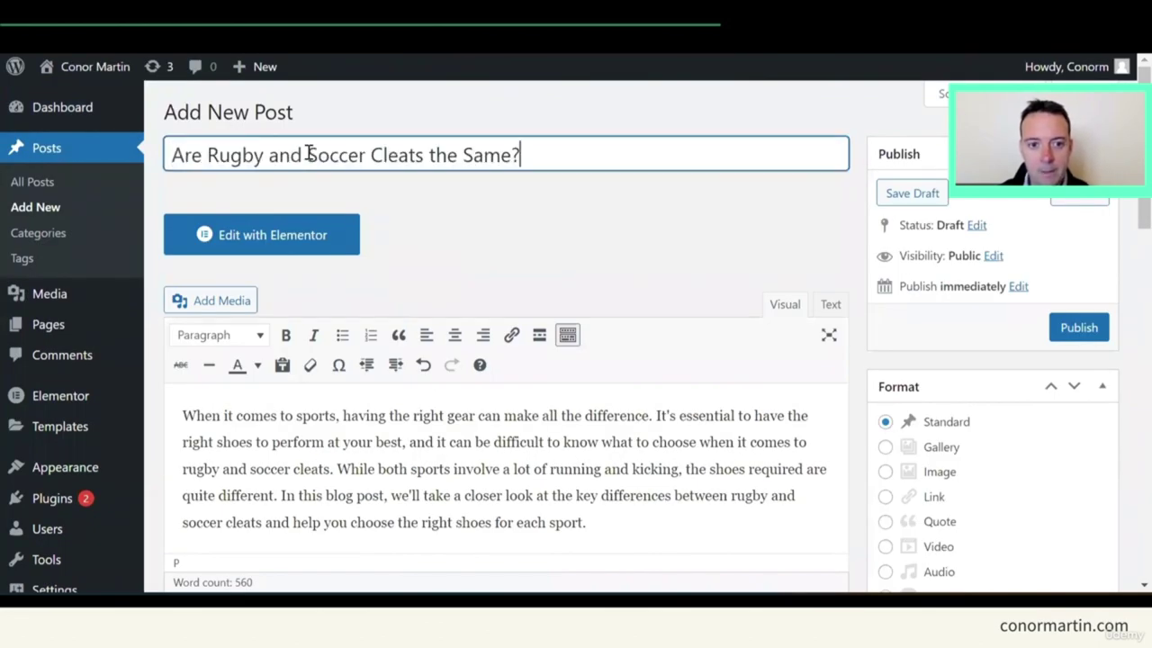
scroll(576, 269, down, 1)
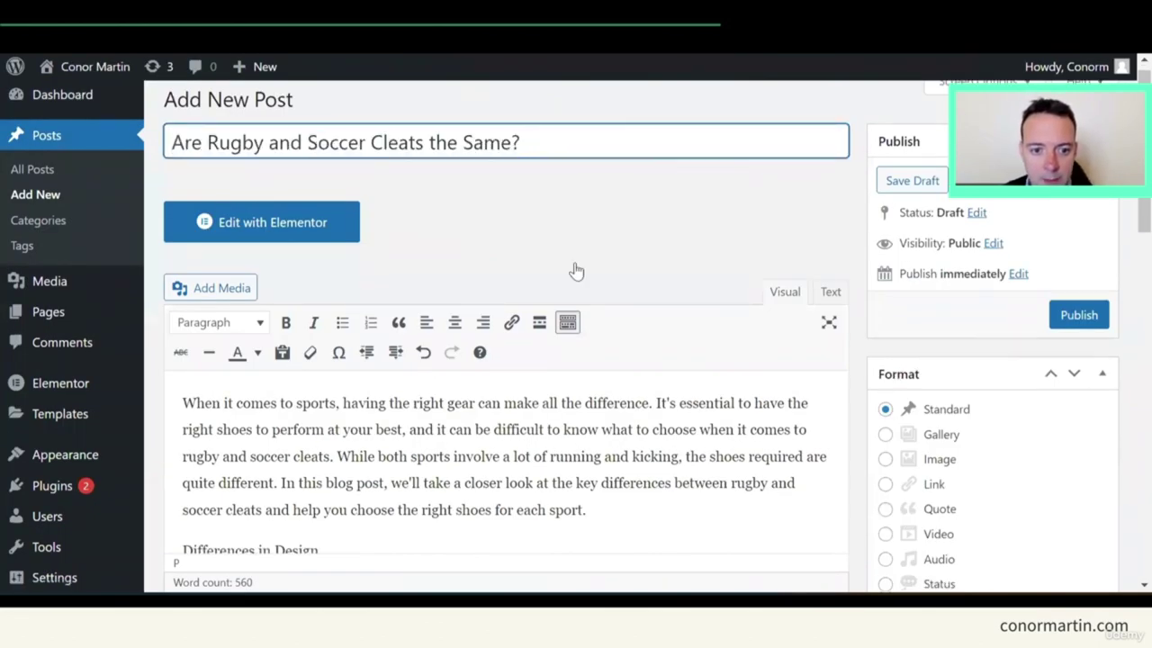
scroll(450, 360, down, 1)
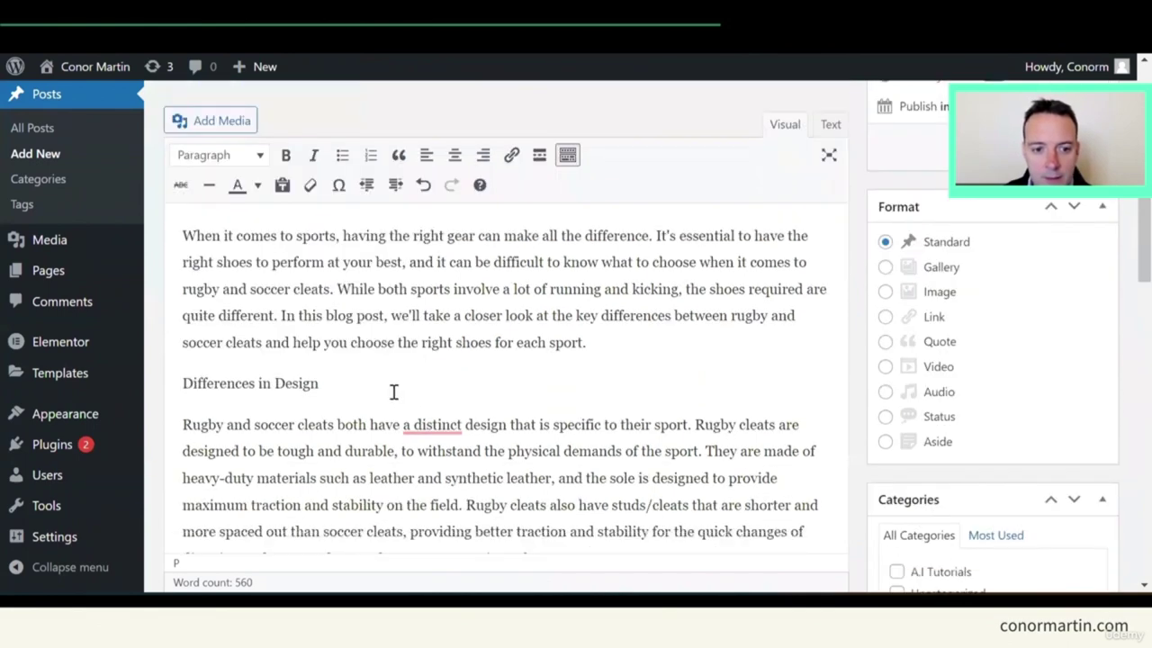
triple_click(298, 387)
click(255, 157)
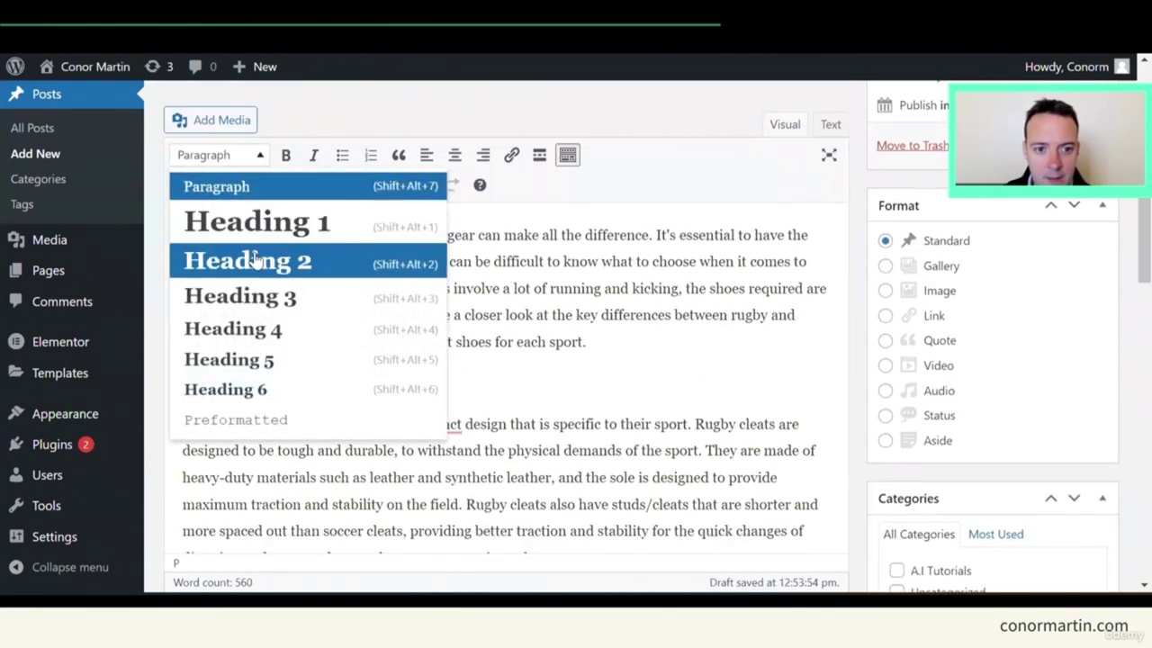
click(248, 261)
click(396, 296)
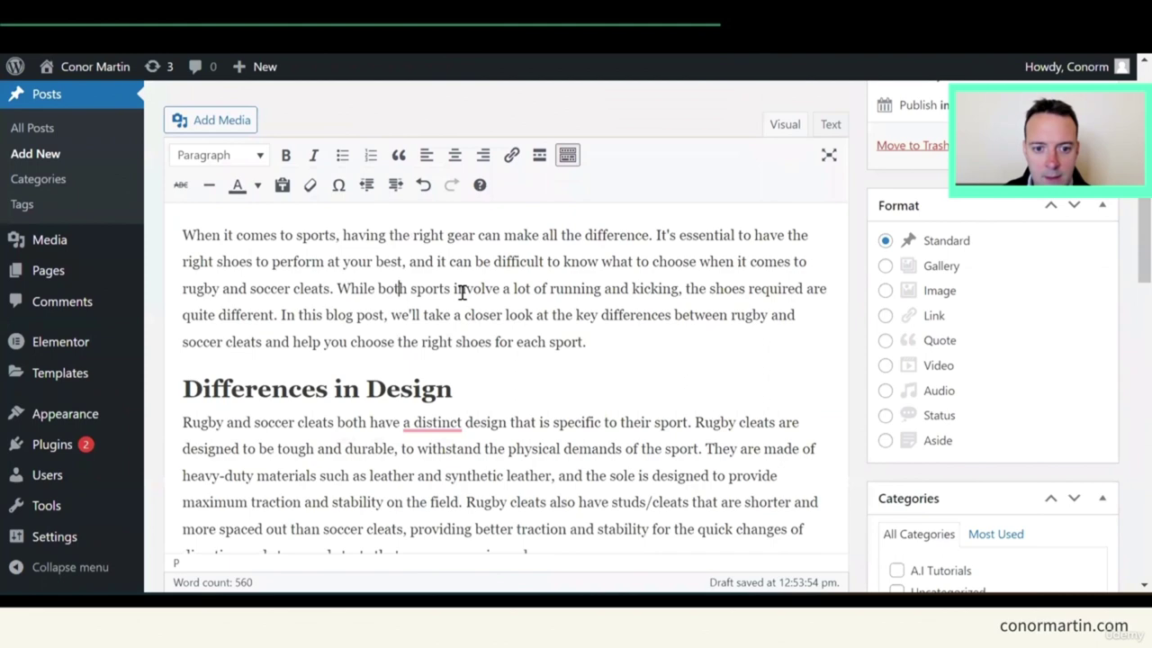
Make 'Differences in Performance' and a bold 'Best Uses for Rugby and Soccer Cleats' Heading 2s
scroll(450, 306, down, 5)
triple_click(293, 358)
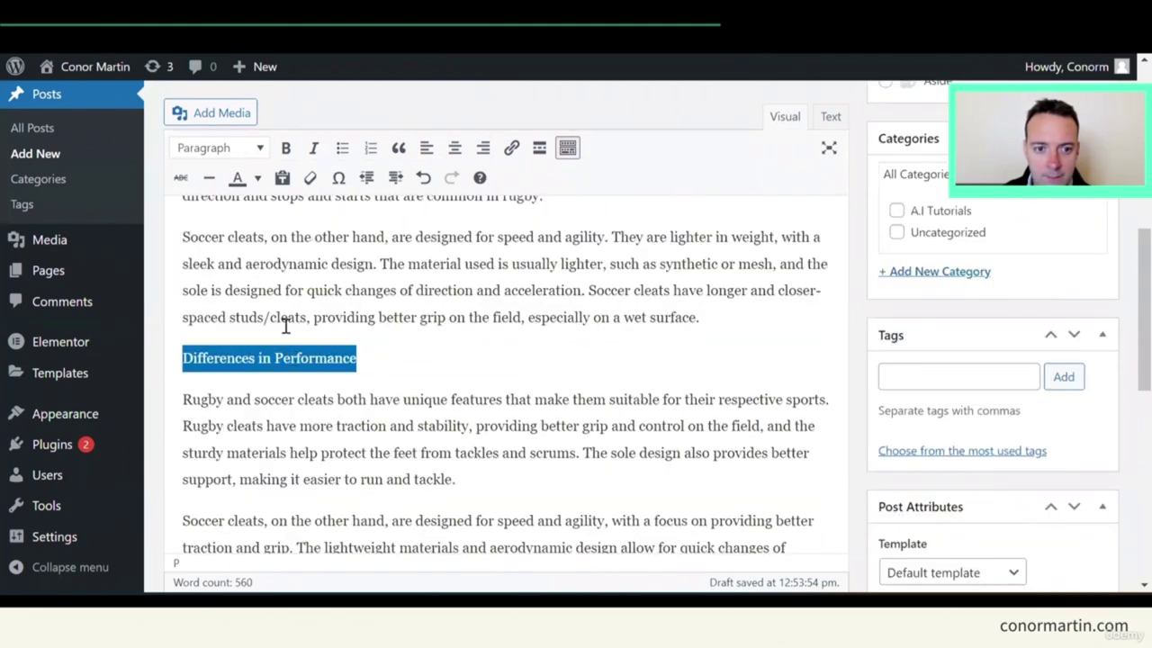
click(239, 153)
click(261, 255)
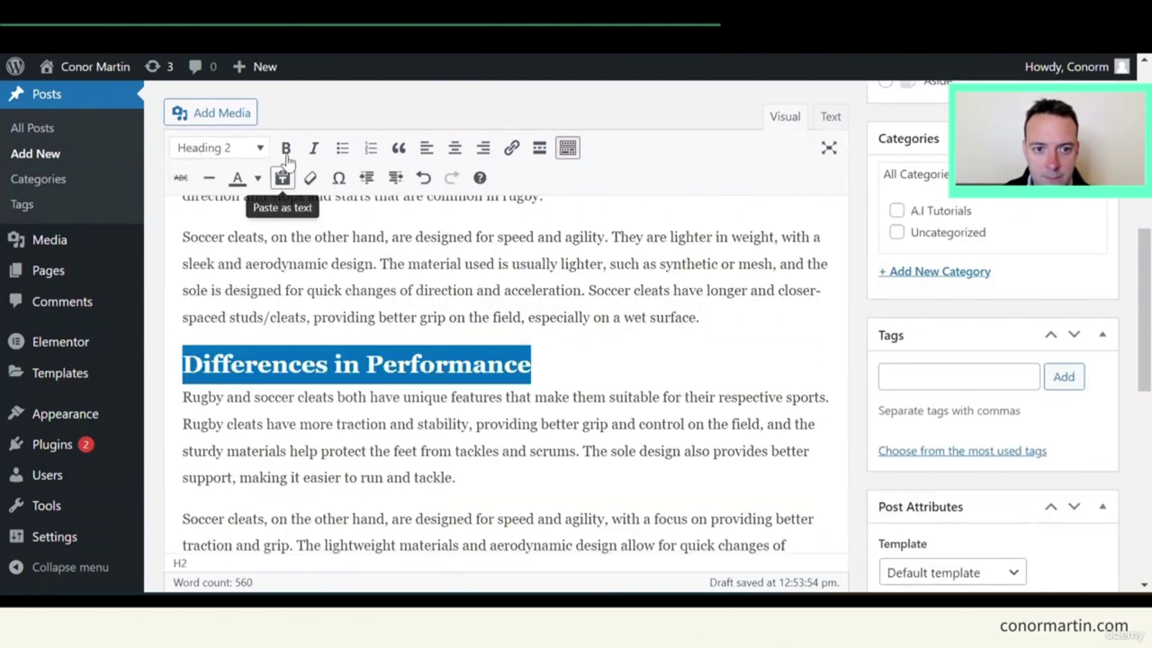
click(334, 246)
scroll(335, 250, down, 2)
scroll(324, 270, down, 3)
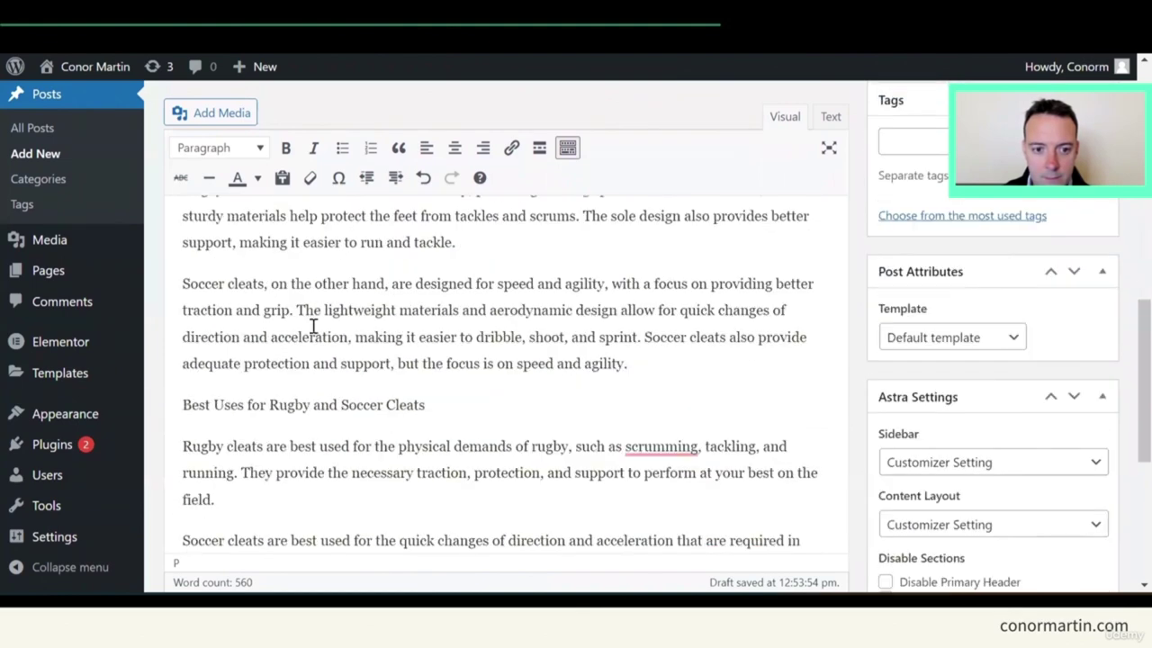
triple_click(317, 280)
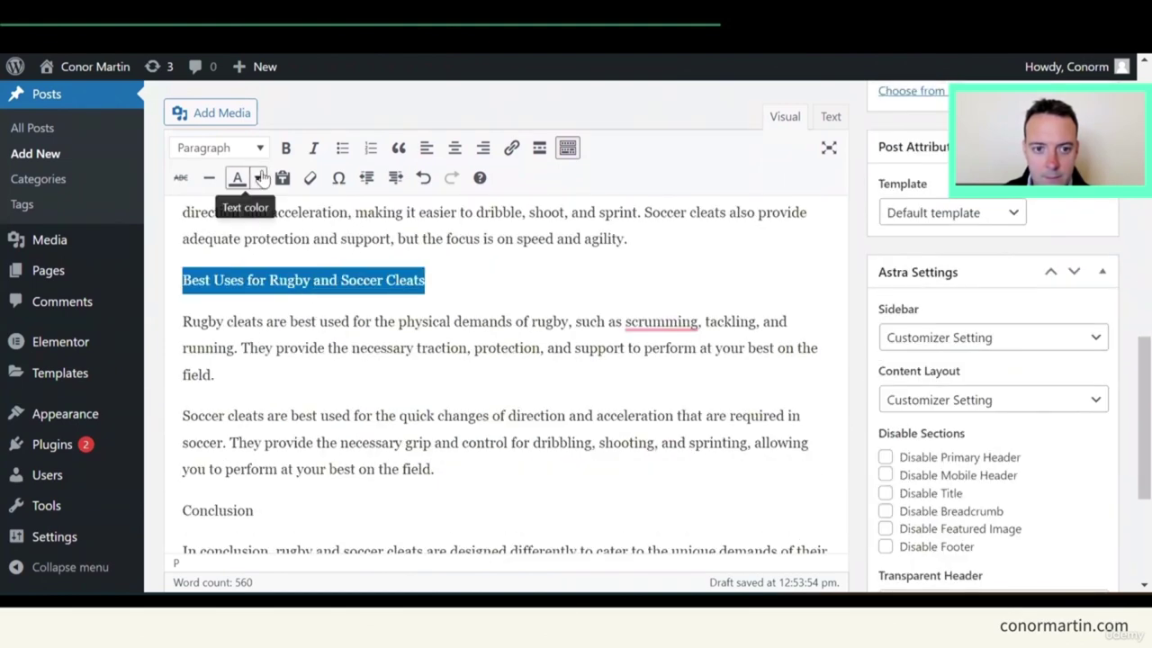
click(220, 148)
click(252, 255)
click(286, 146)
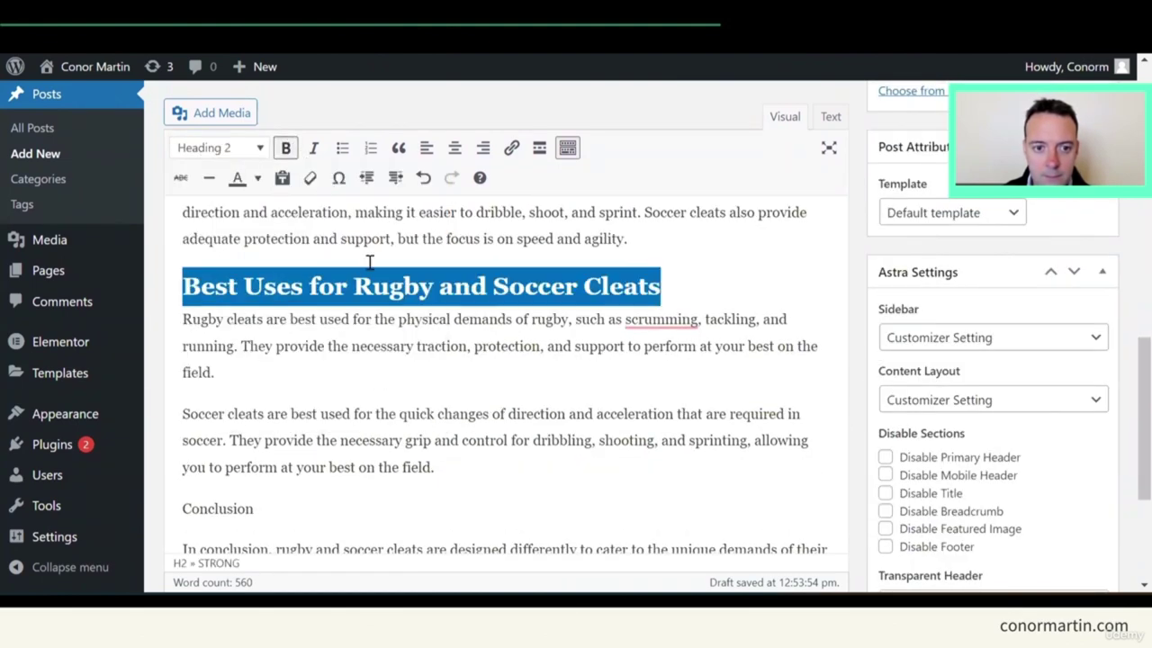
click(368, 260)
Turn 'Conclusion' into a bold Heading 2
scroll(368, 260, down, 3)
click(243, 252)
double_click(243, 252)
click(221, 147)
click(252, 255)
click(287, 147)
click(388, 286)
Scroll through the post reviewing the formatted sections
scroll(432, 361, up, 5)
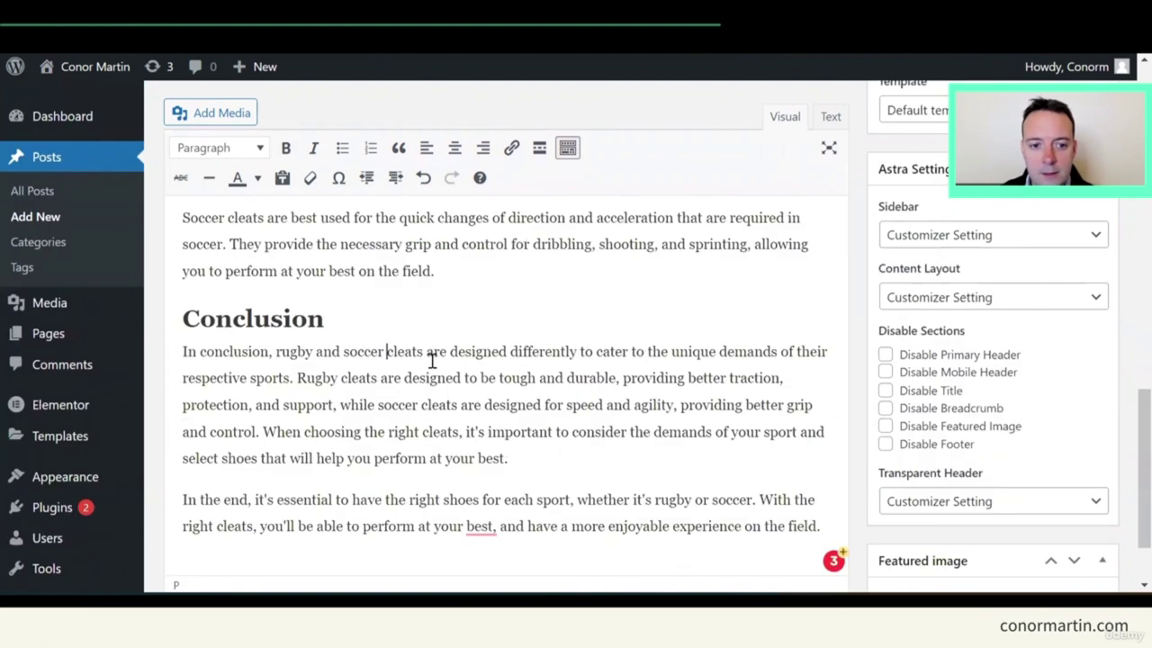
scroll(432, 361, up, 1)
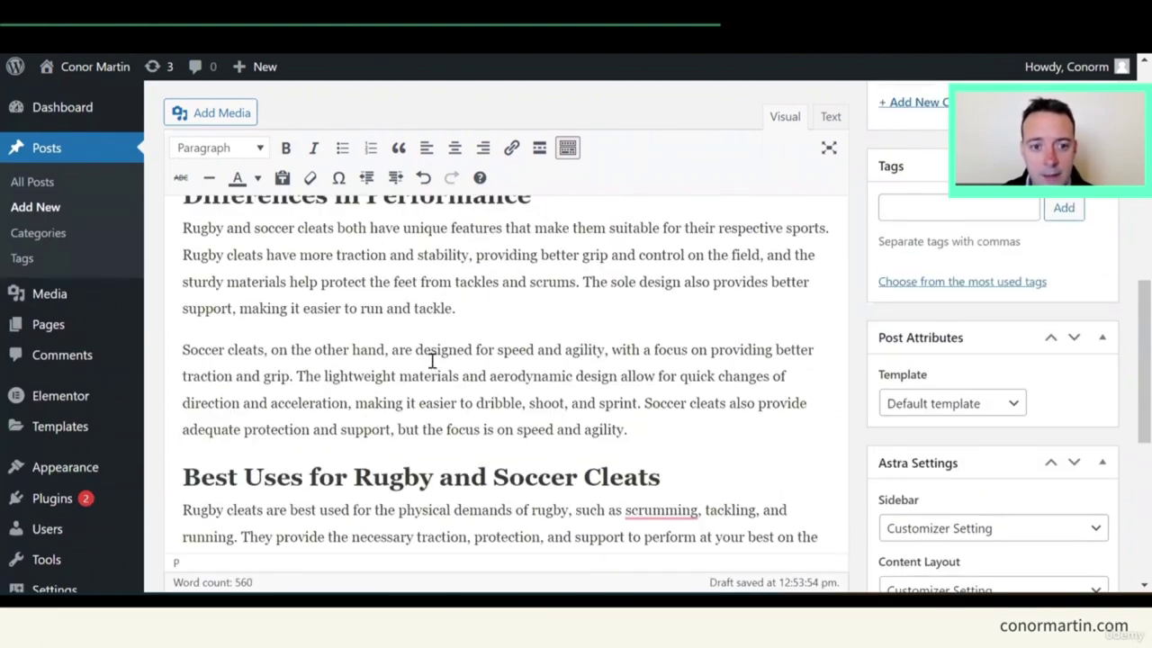
scroll(432, 360, up, 3)
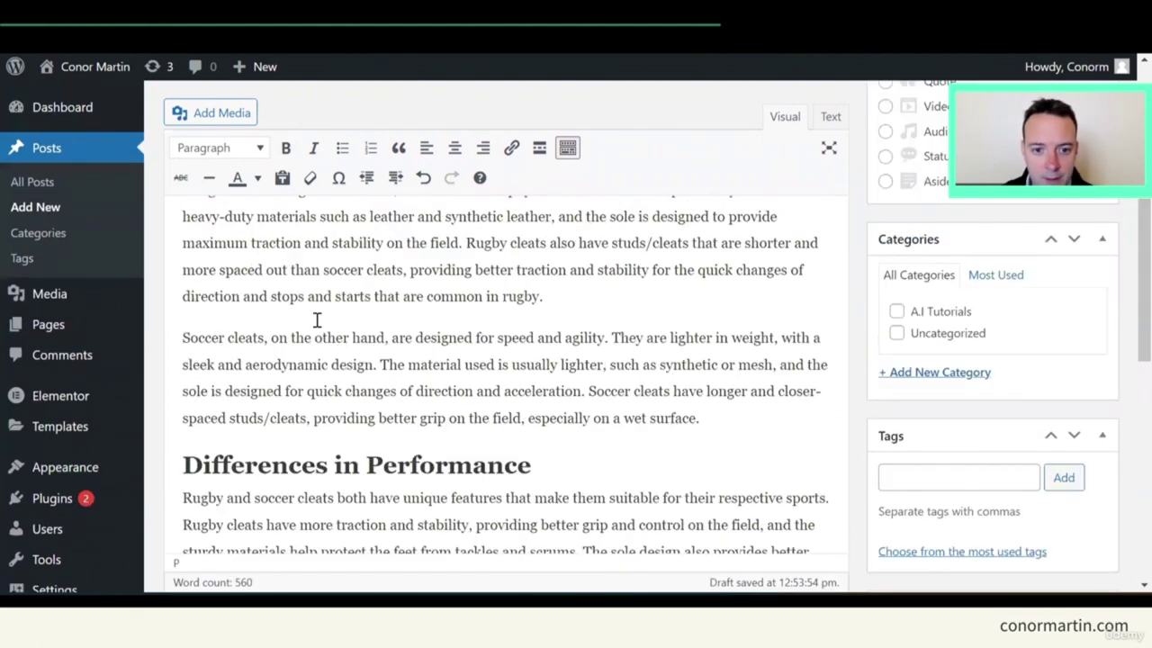
scroll(317, 320, up, 2)
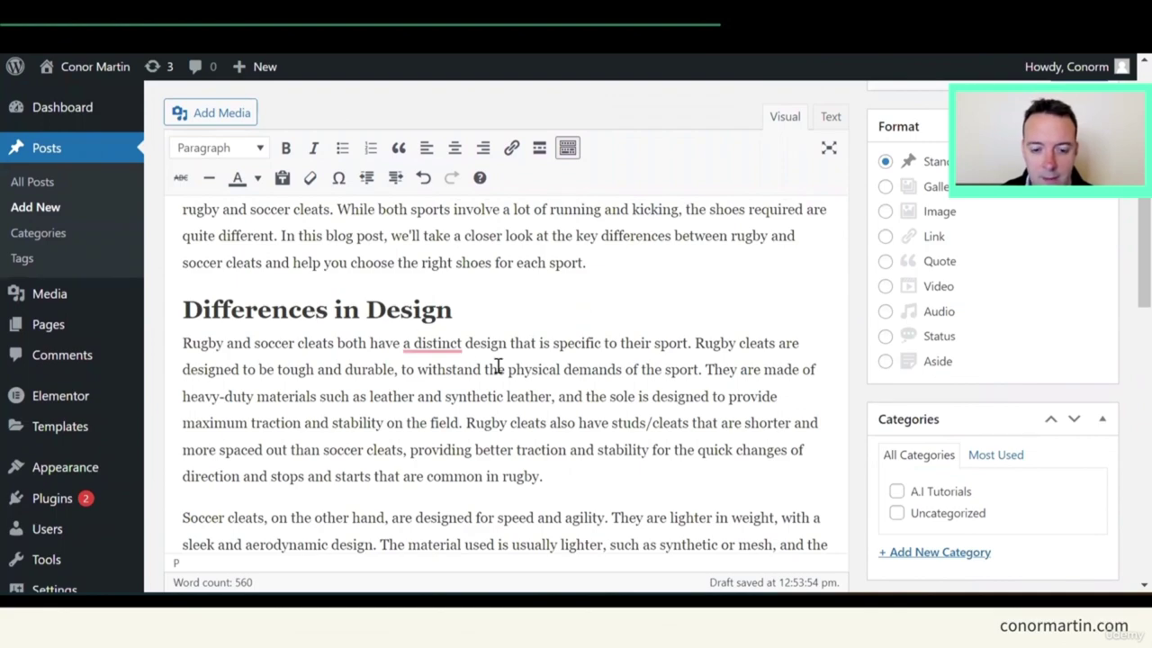
scroll(498, 368, down, 1)
scroll(497, 364, up, 3)
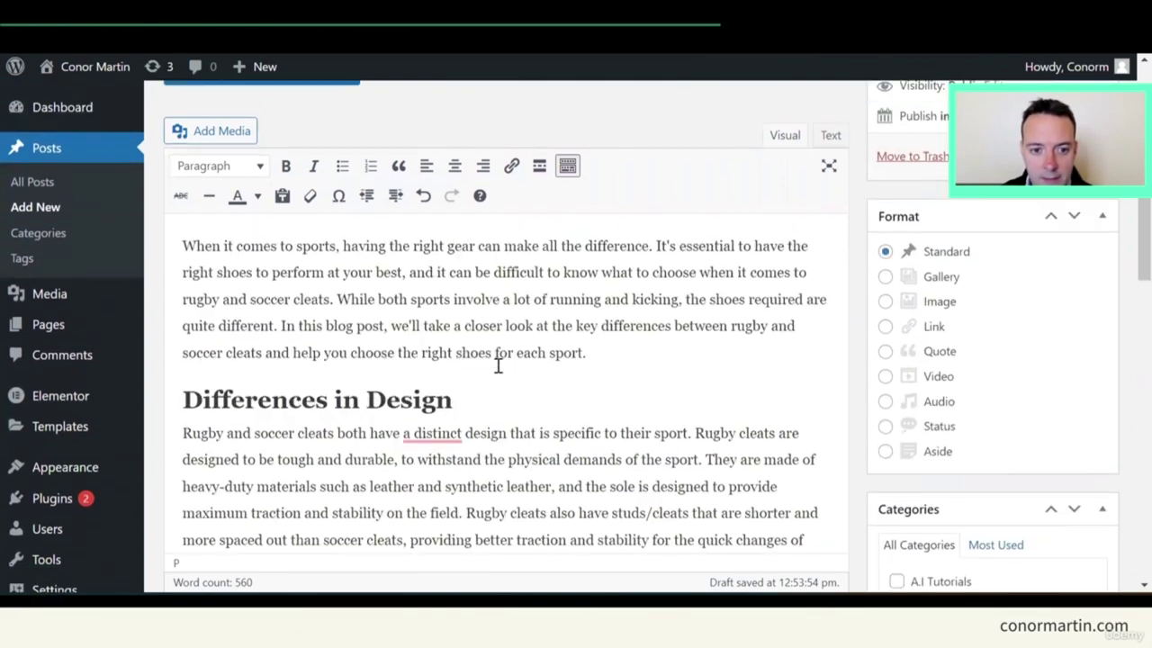
scroll(497, 364, down, 1)
scroll(498, 365, down, 4)
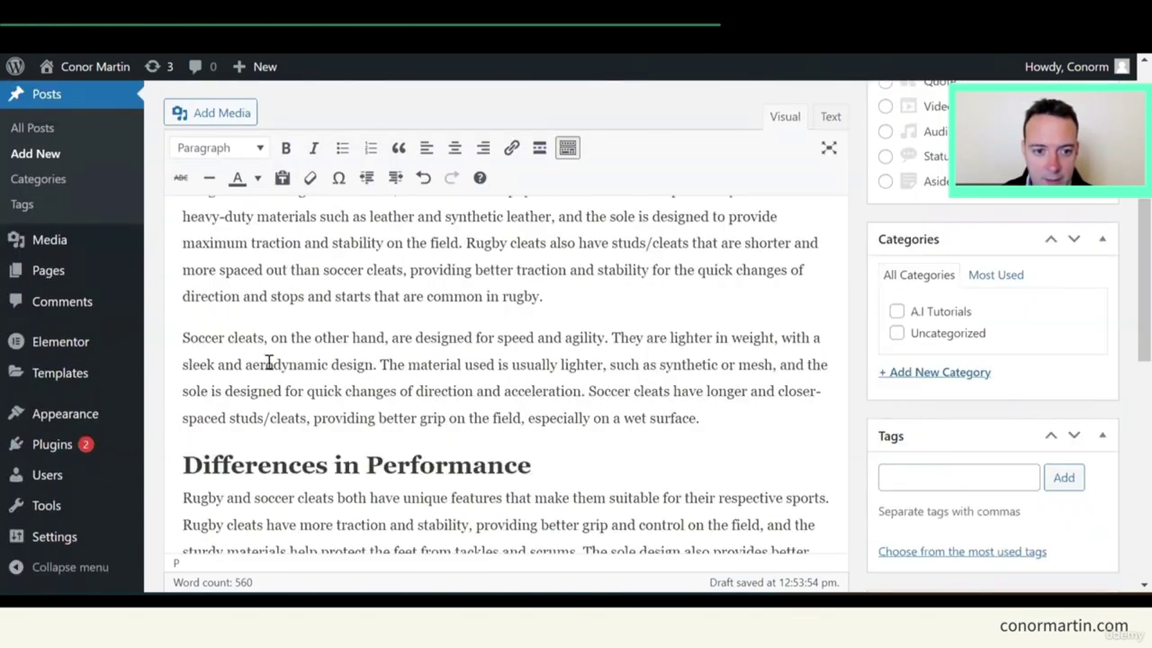
drag(401, 339, 609, 339)
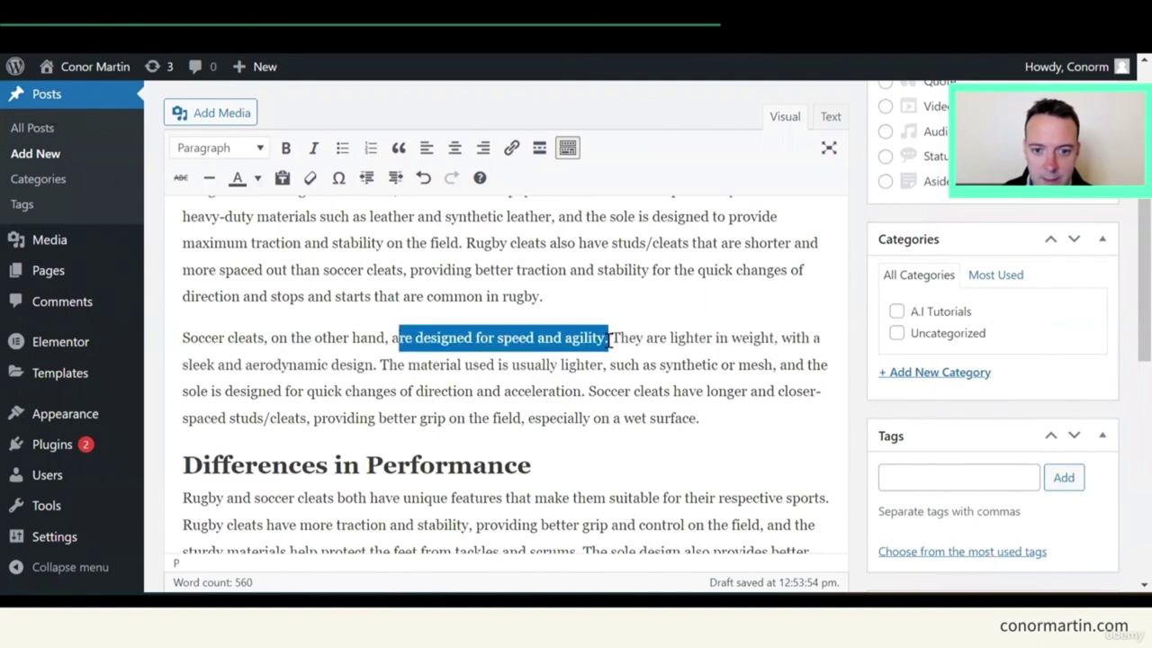
click(541, 385)
Delete the Differences in Performance section from the post
scroll(541, 385, down, 3)
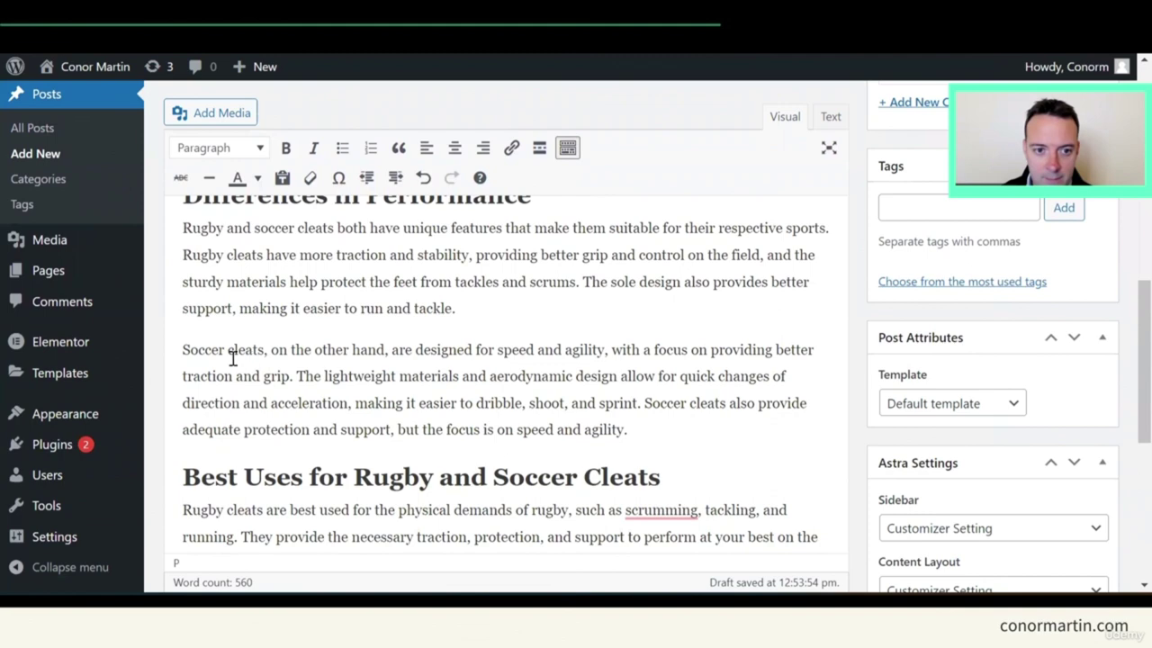
scroll(270, 346, up, 2)
scroll(432, 407, down, 2)
drag(627, 430, 353, 403)
drag(243, 342, 180, 386)
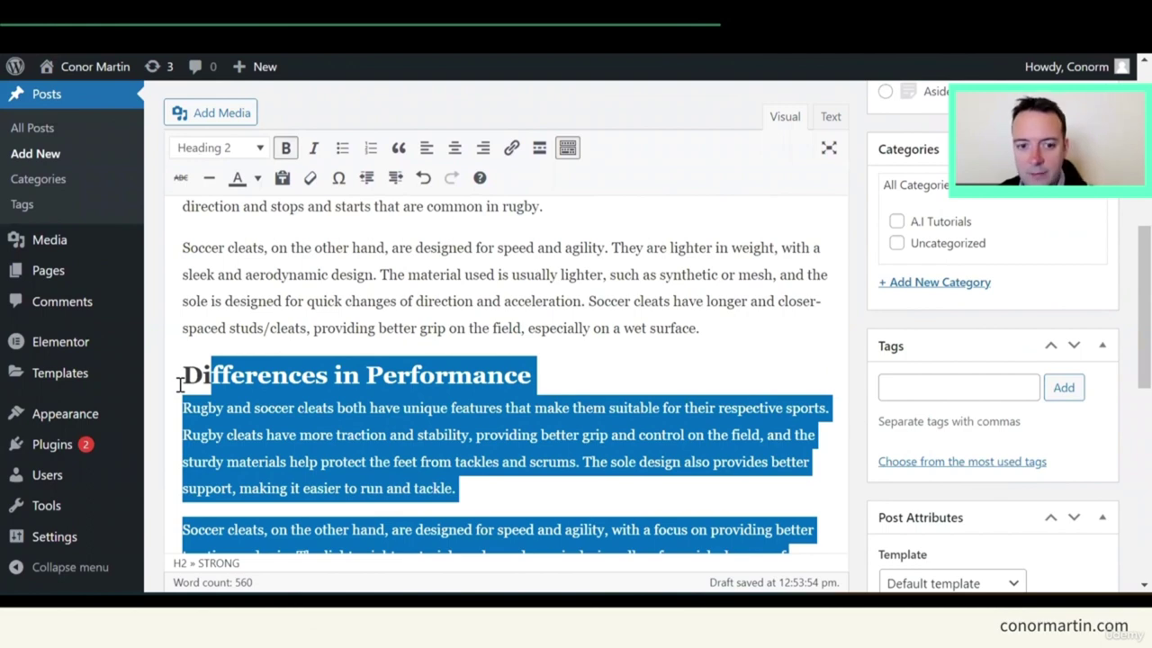
key(BackSpace)
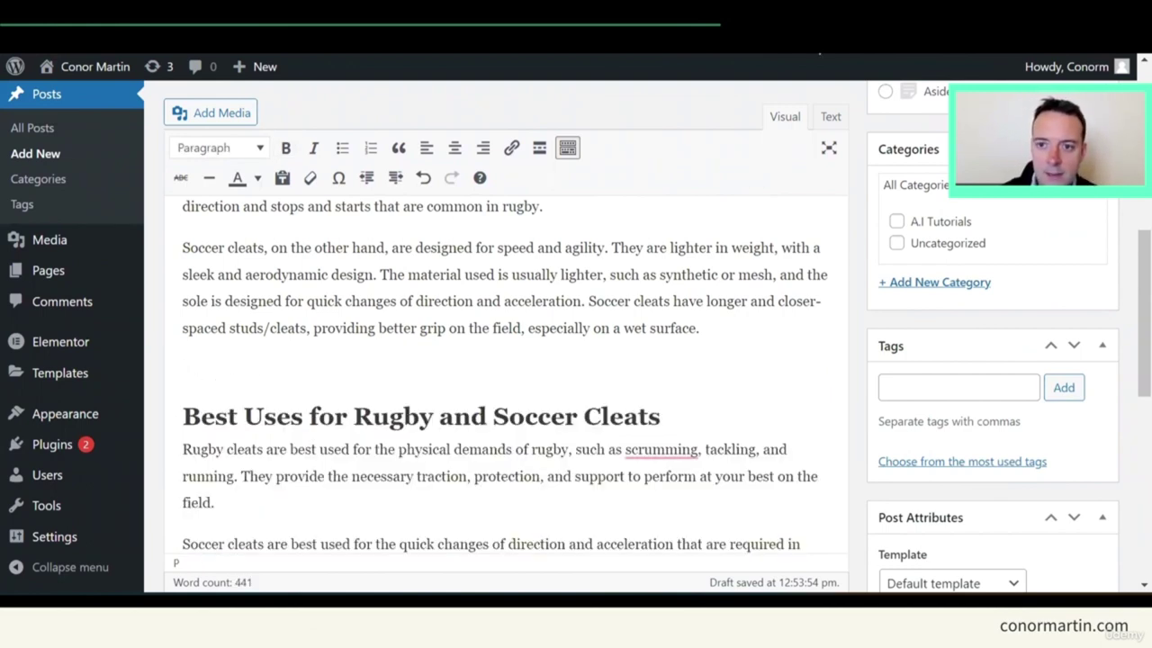
key(ctrl+t)
Open Canva and place the cleats photo as the Blog Banner background
text(can)
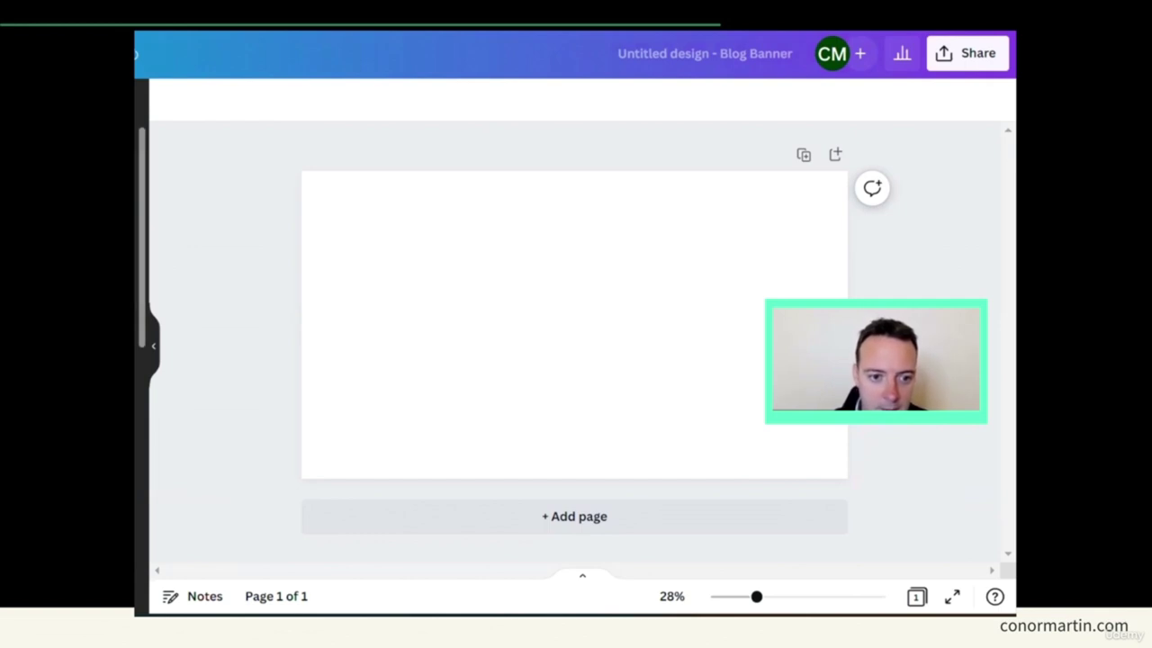
drag(180, 396, 333, 241)
click(462, 287)
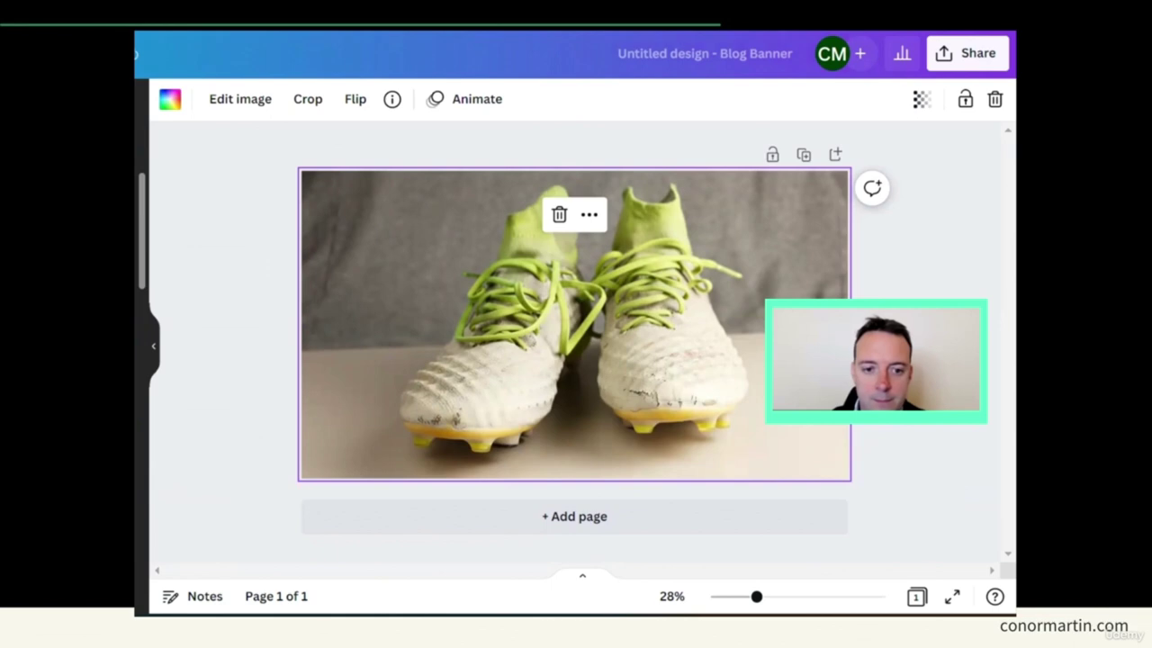
Add a subheading and enlarge it into a large 'Rugby Cleats' title over the shoes
drag(234, 294, 547, 333)
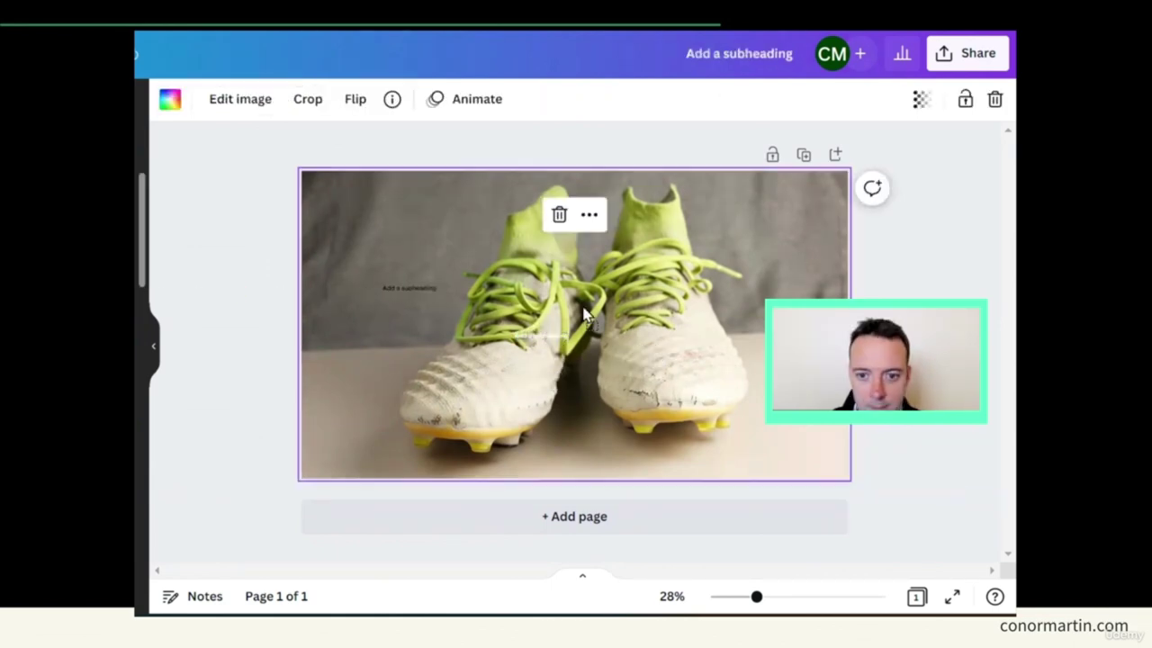
click(501, 320)
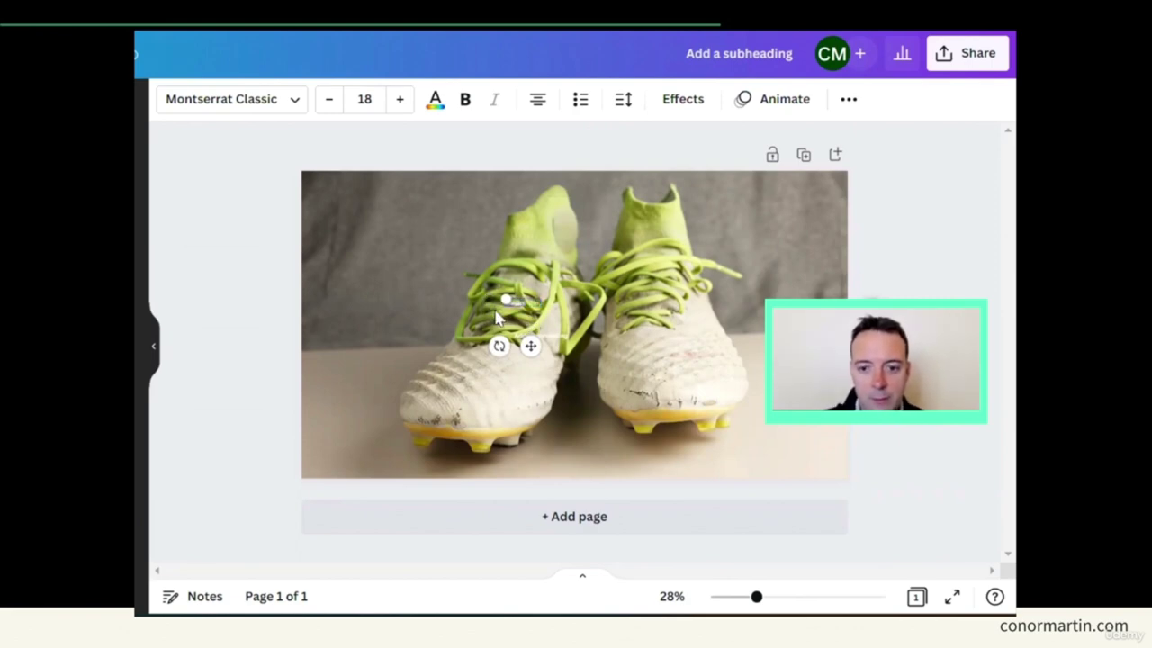
drag(493, 309, 493, 308)
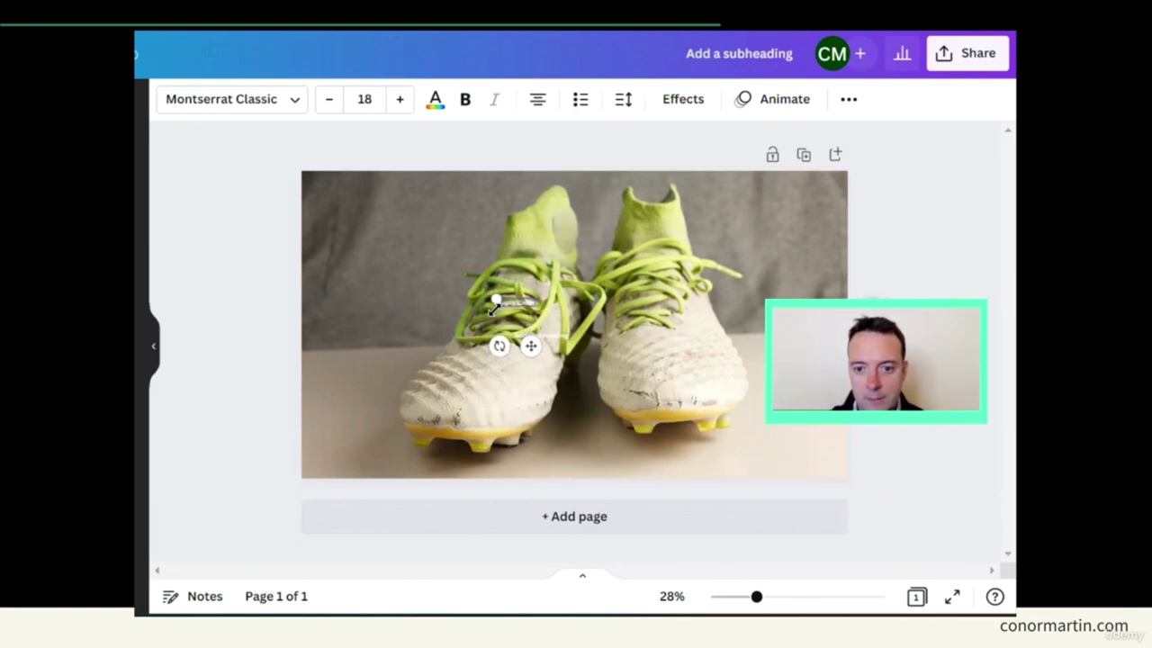
drag(495, 298, 343, 212)
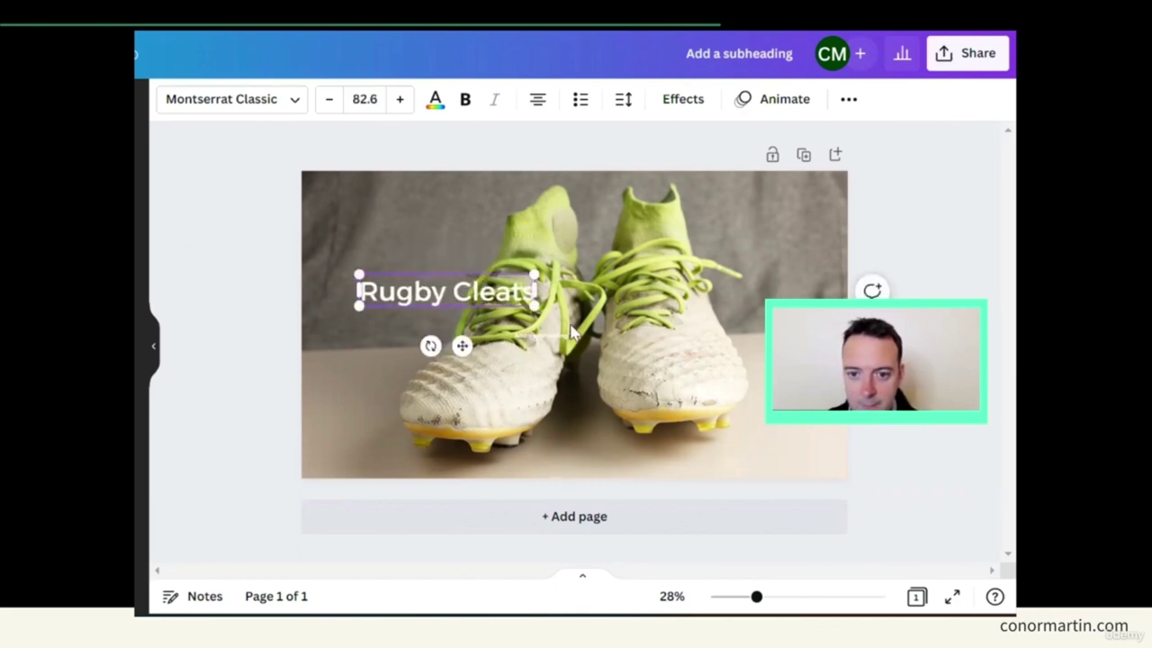
click(553, 342)
key(Delete)
click(450, 297)
drag(449, 297, 581, 361)
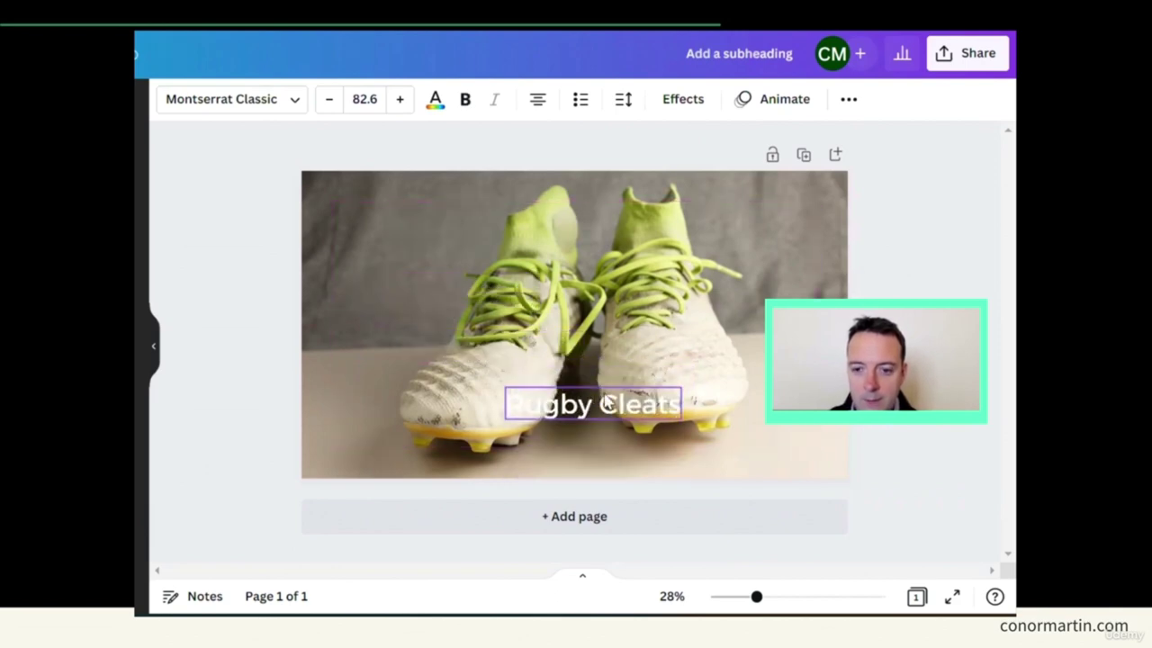
Move the 'Rugby Cleats' title to the top-left at size 81.8 and colour it white
click(681, 387)
click(681, 387)
drag(681, 385, 740, 376)
drag(605, 389, 582, 371)
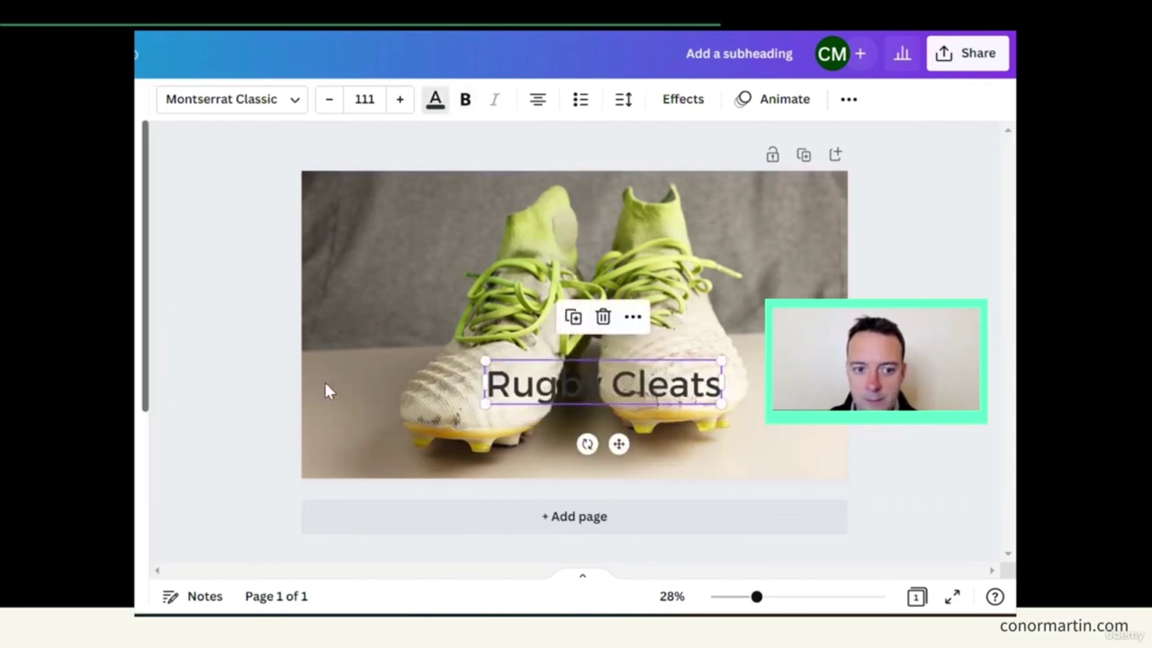
drag(584, 375, 435, 211)
drag(561, 239, 500, 221)
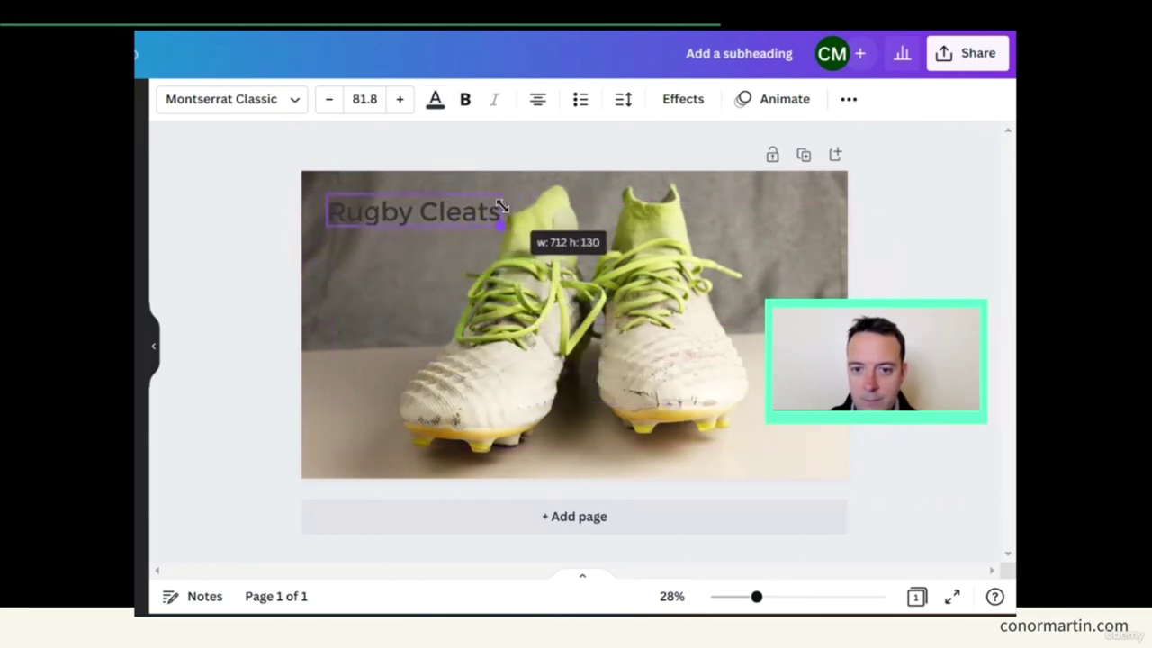
double_click(450, 210)
click(436, 101)
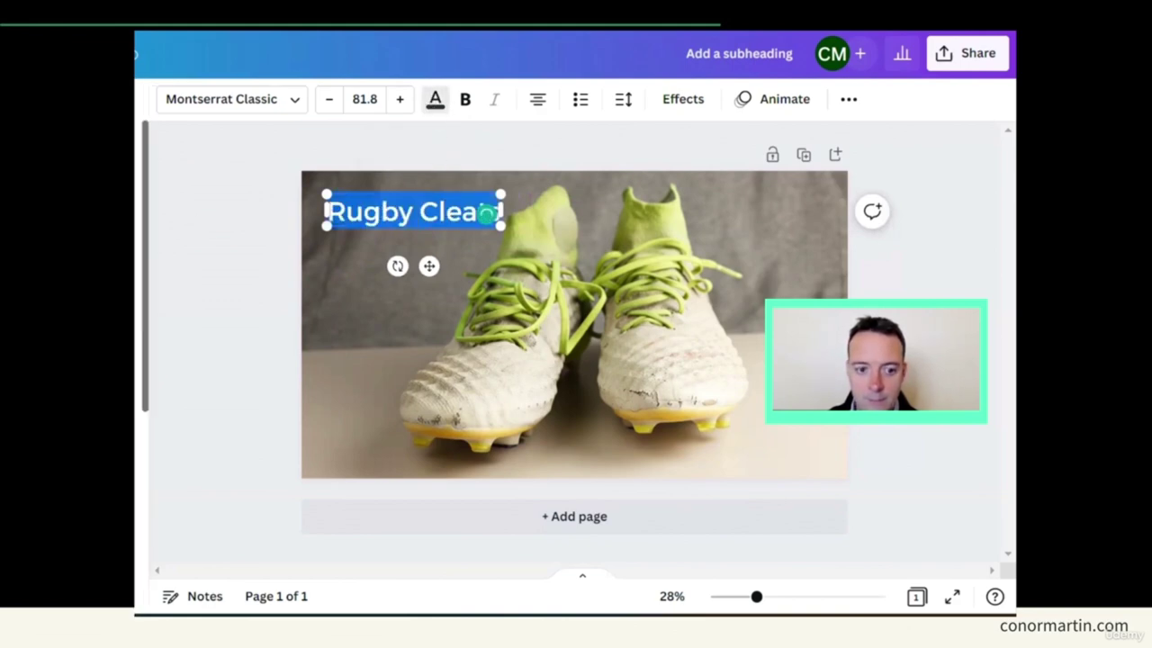
key(Escape)
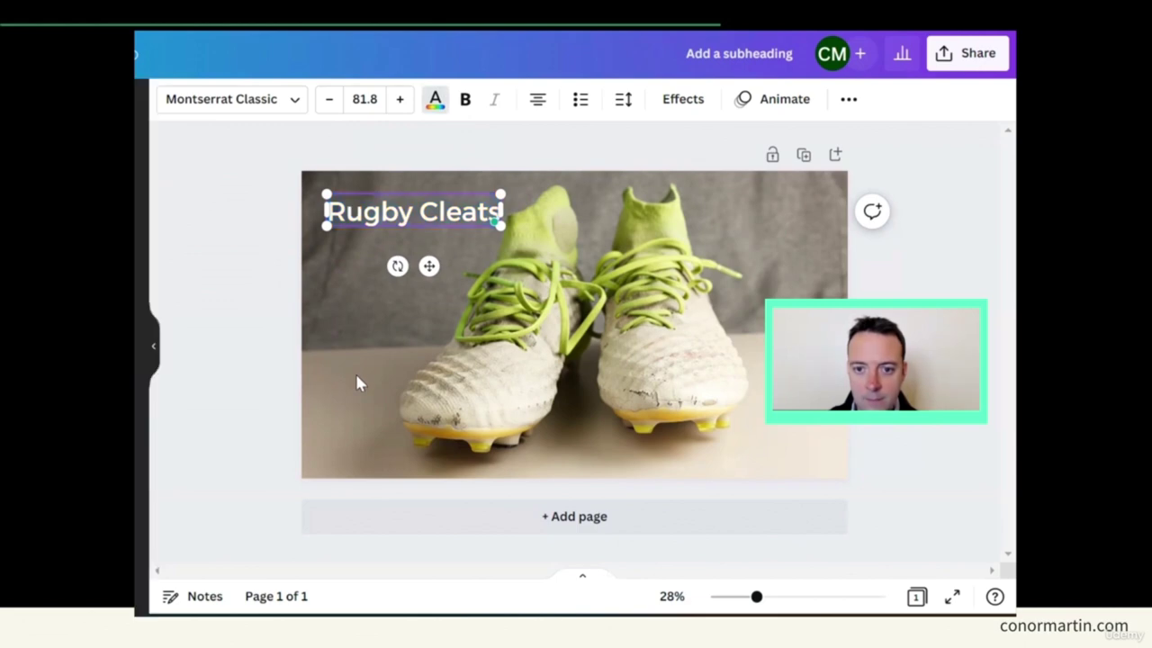
click(974, 219)
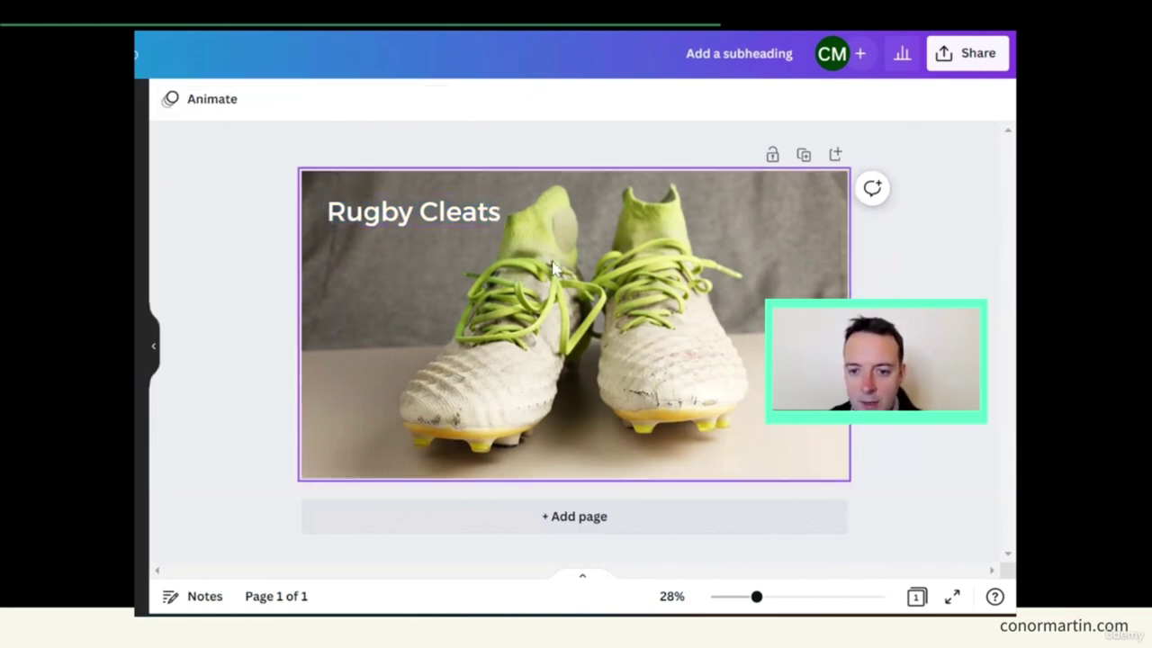
Export the Rugby Cleats Canva banner as a PNG download
click(943, 72)
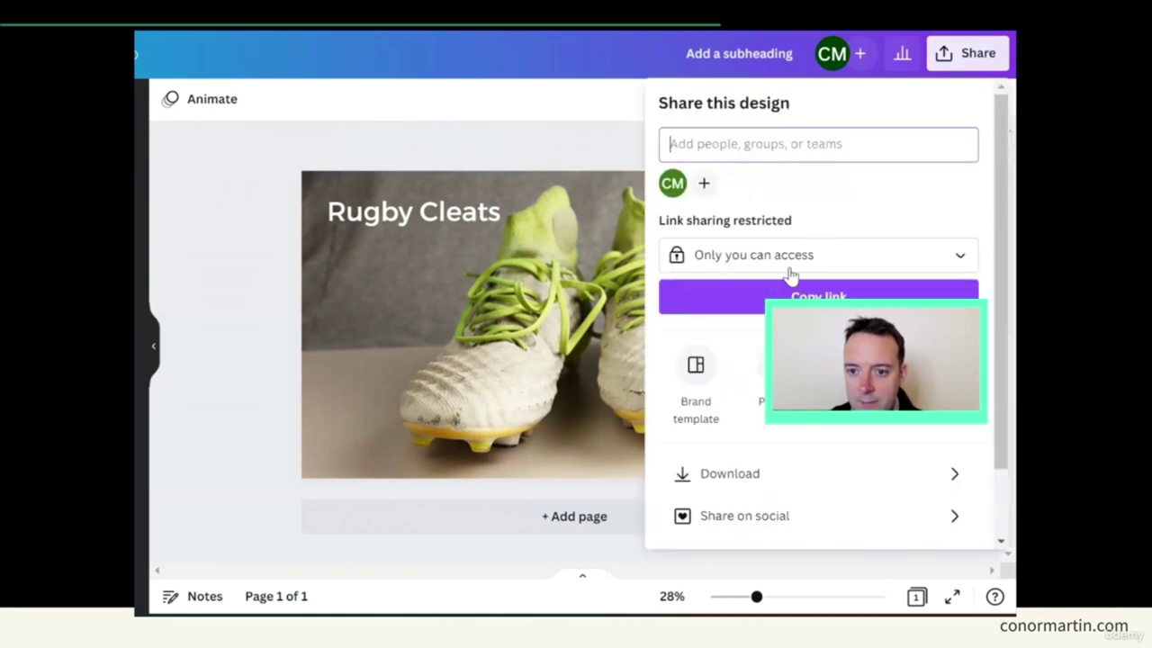
click(720, 475)
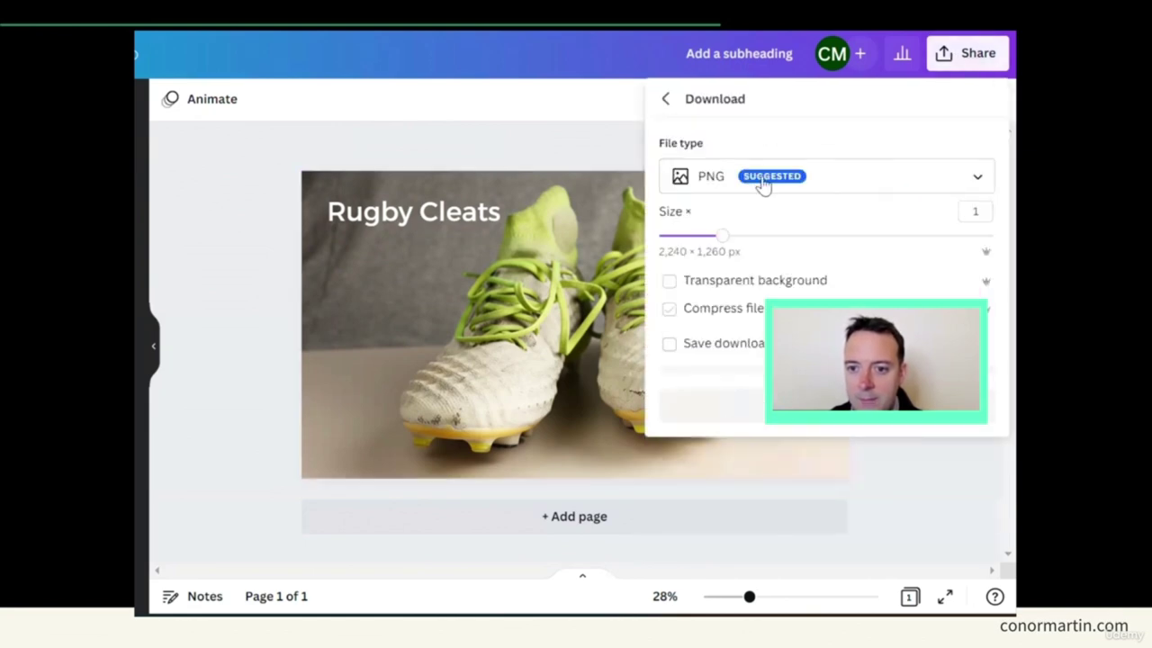
click(725, 406)
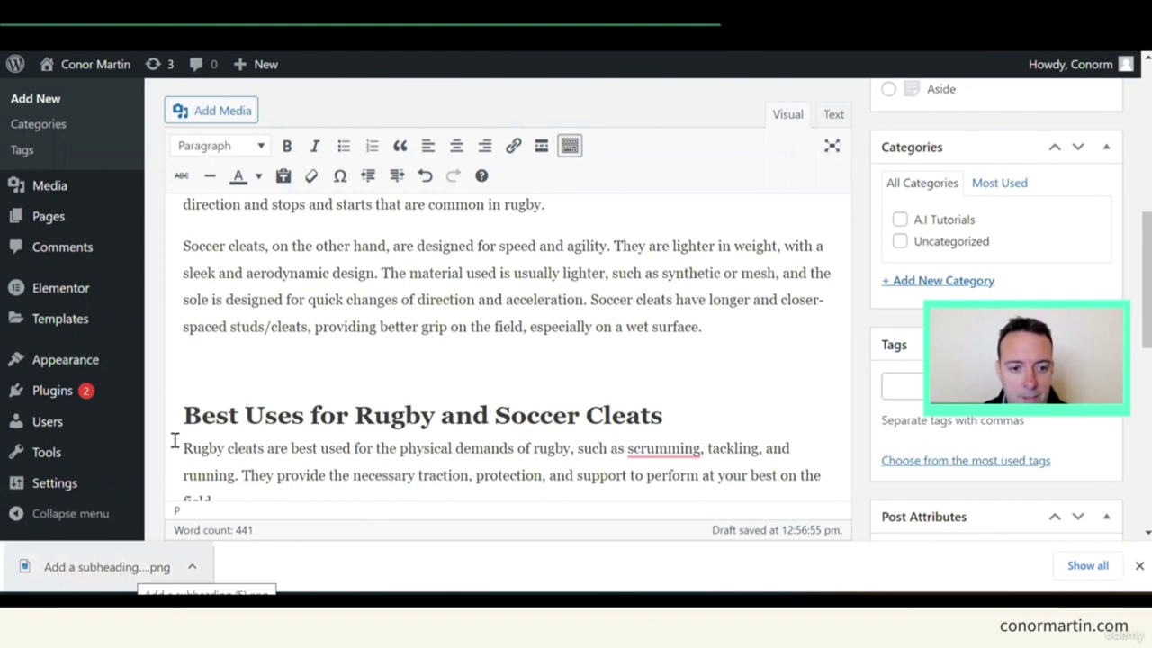
Upload the downloaded Rugby Cleats banner, give it alt text 'Rugby cleats', and insert it into the post
click(206, 114)
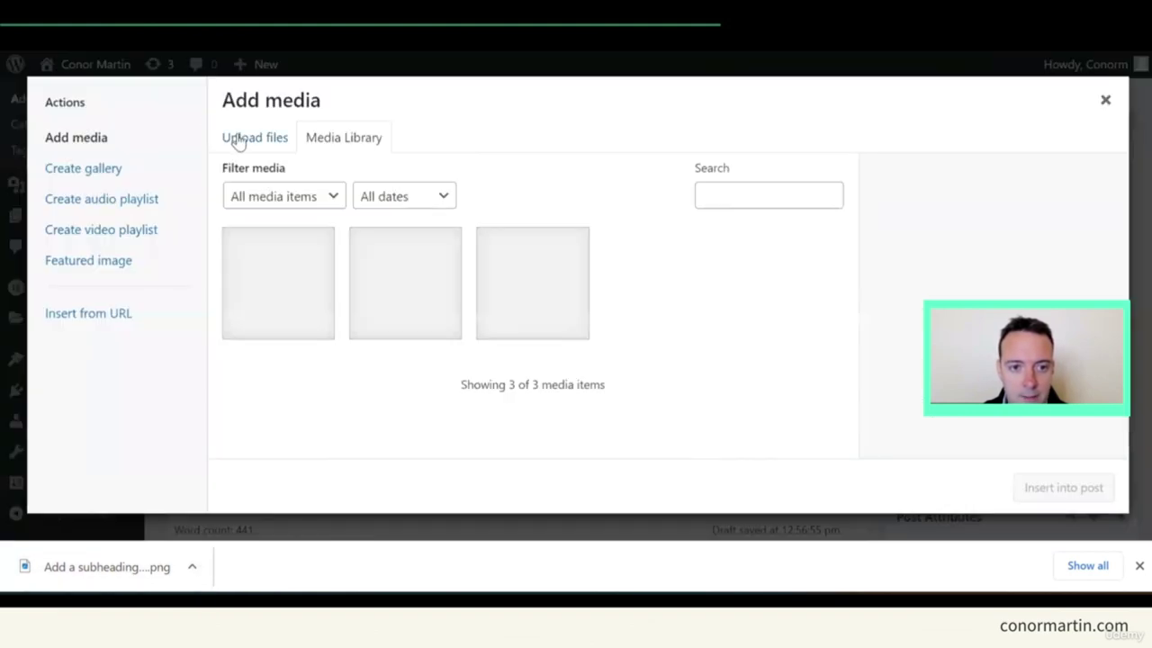
click(236, 137)
drag(109, 567, 657, 333)
scroll(979, 245, down, 3)
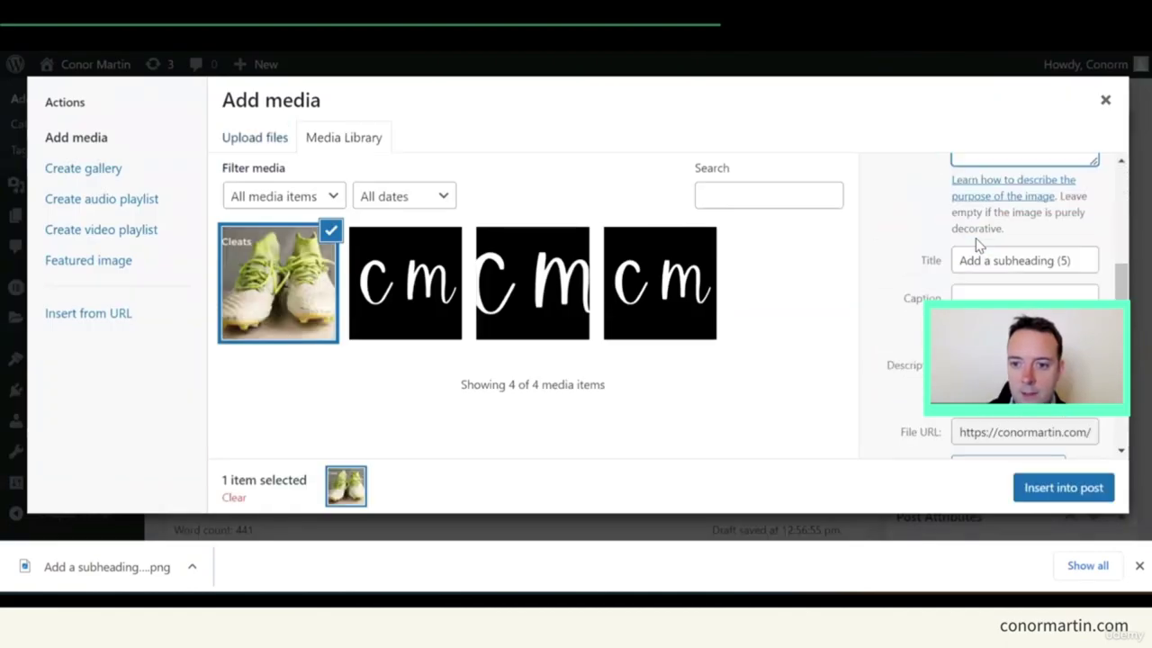
scroll(979, 238, up, 1)
click(979, 227)
text(Rugby cleats)
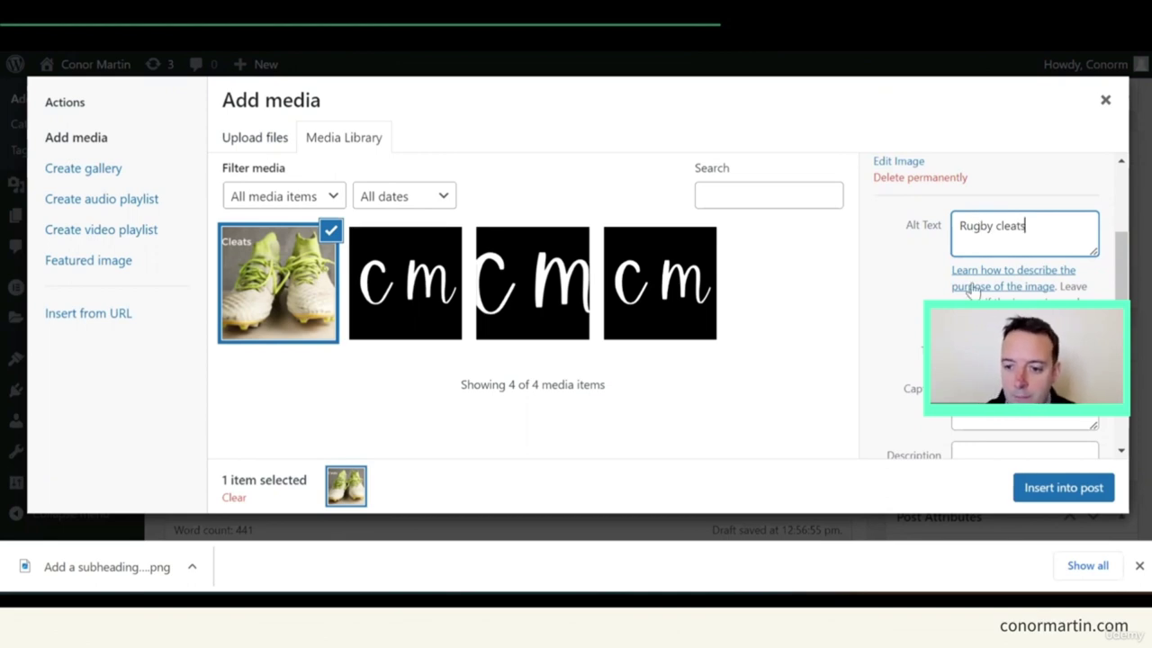
click(1046, 490)
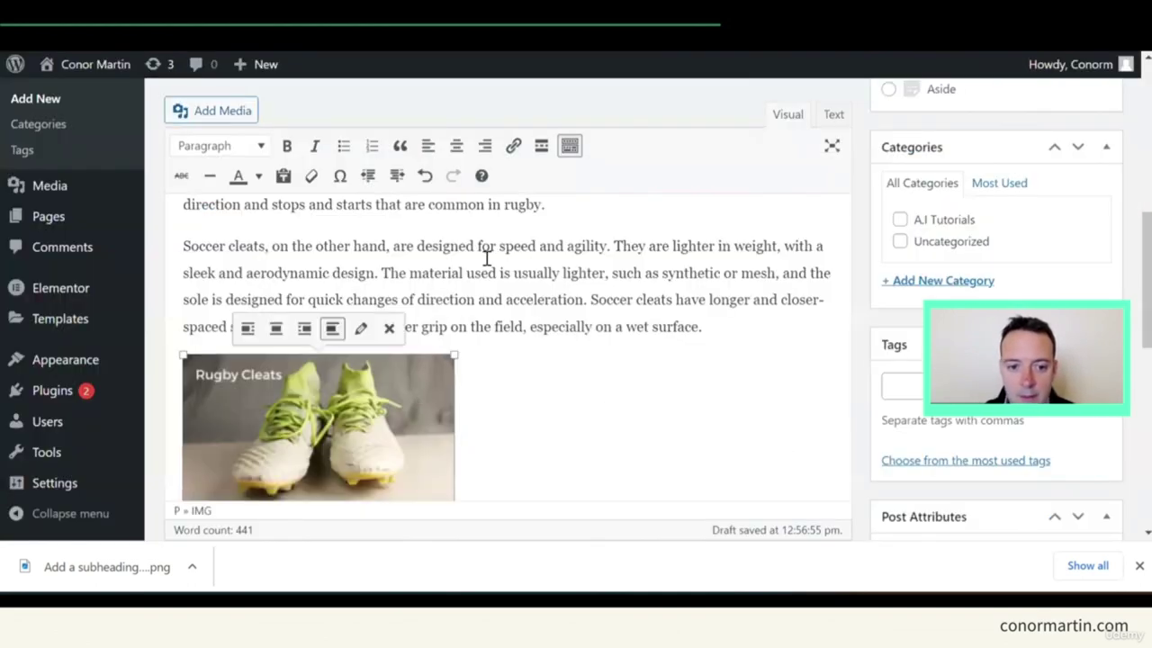
Centre the inserted image and set its size to Large – 1024 × 576
click(276, 328)
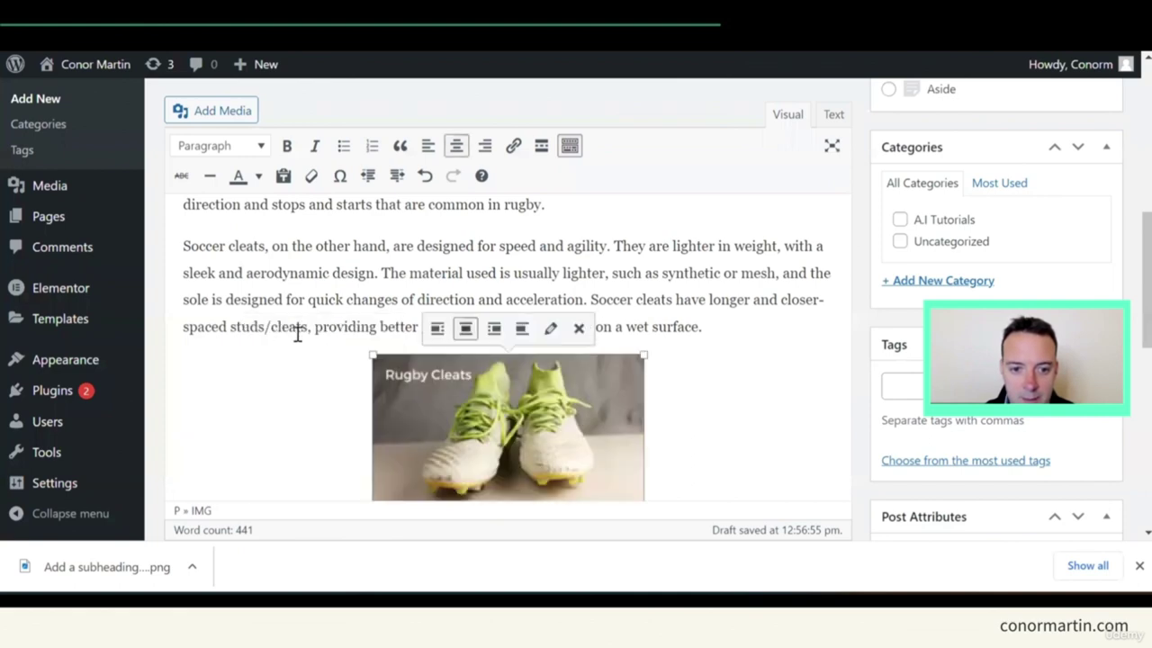
click(551, 329)
click(409, 392)
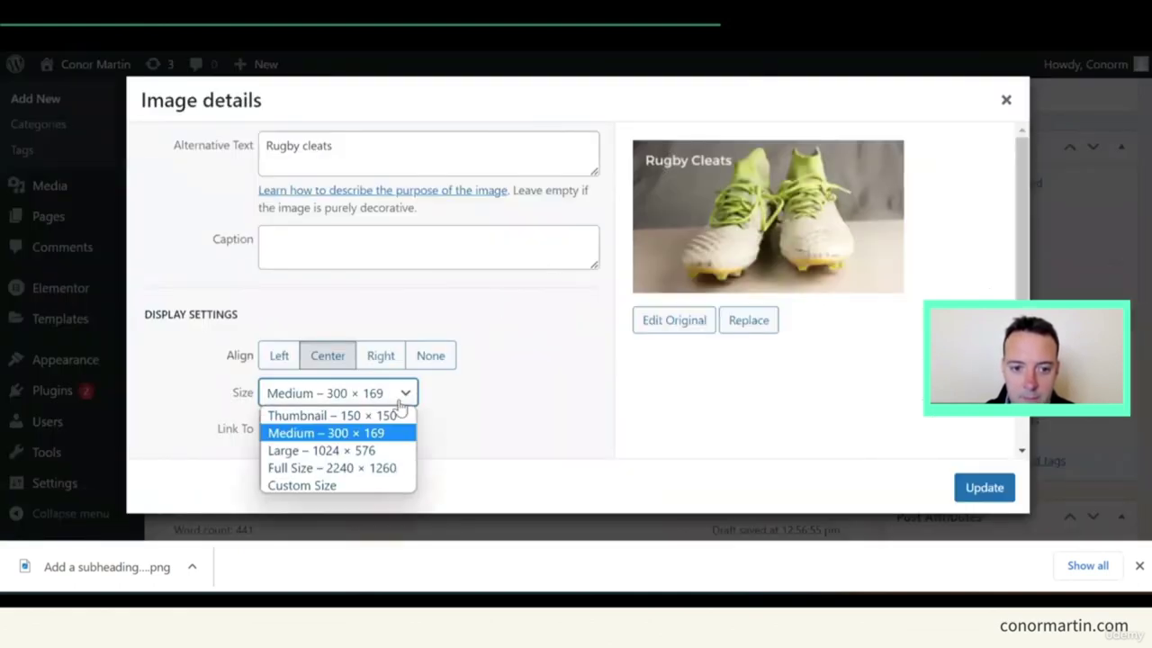
click(376, 457)
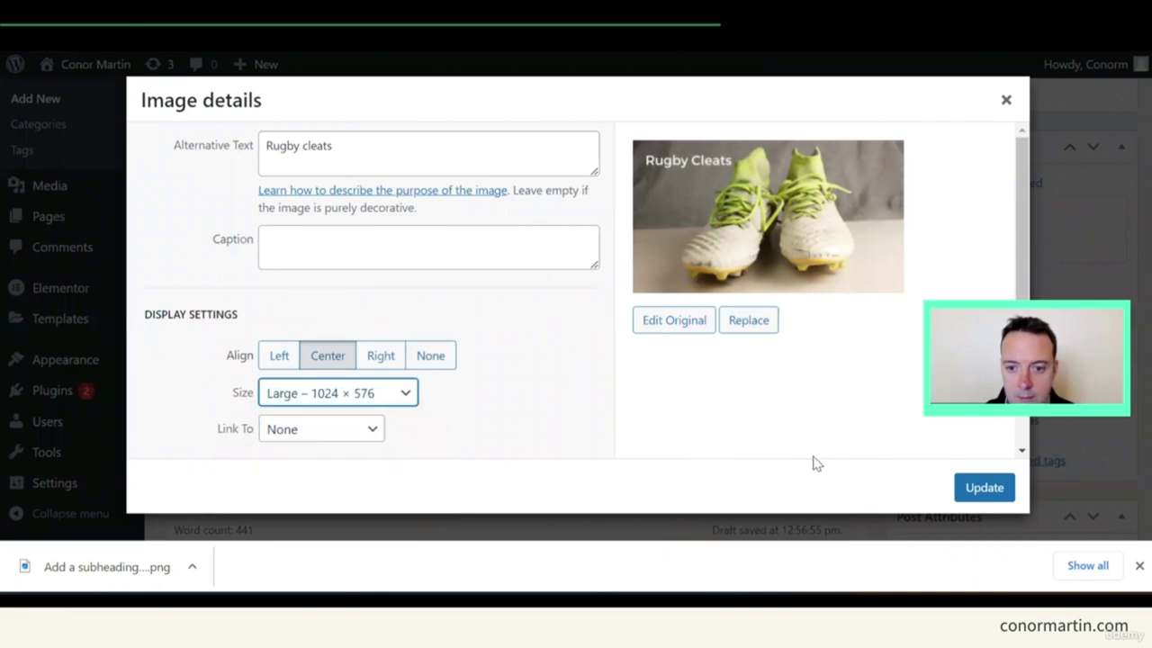
click(994, 488)
scroll(673, 220, down, 3)
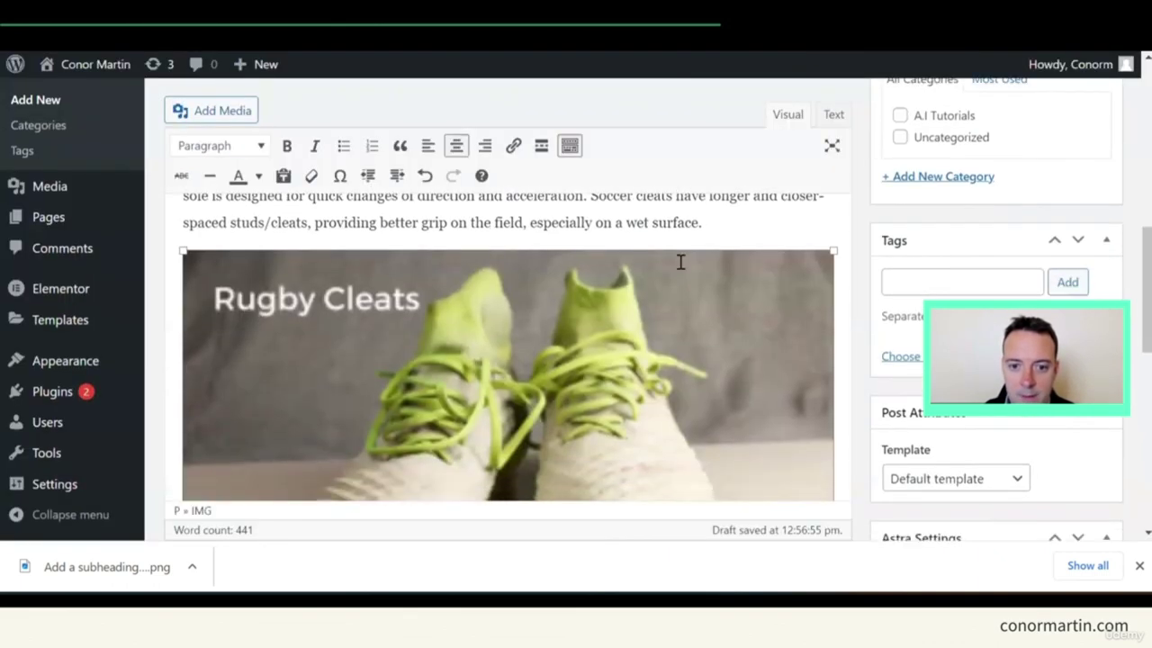
Trim 'are-', '-and' and '-the-same' from the permalink, leaving 'rugby-soccer-cleats'
scroll(727, 270, down, 10)
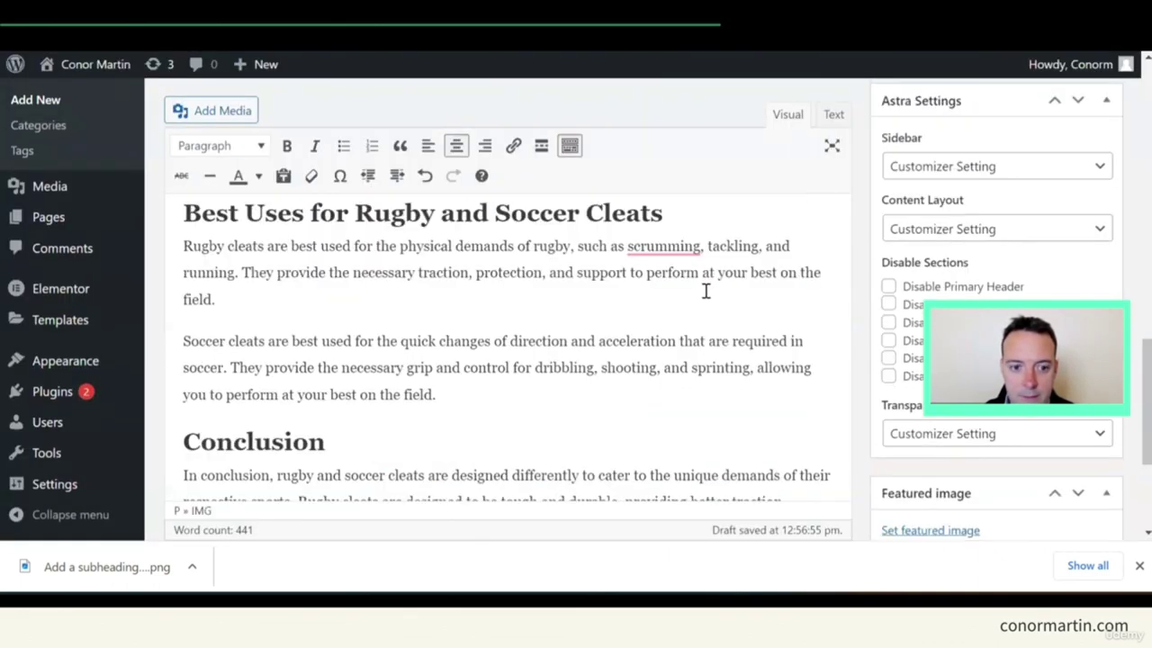
scroll(706, 290, up, 8)
scroll(706, 291, up, 10)
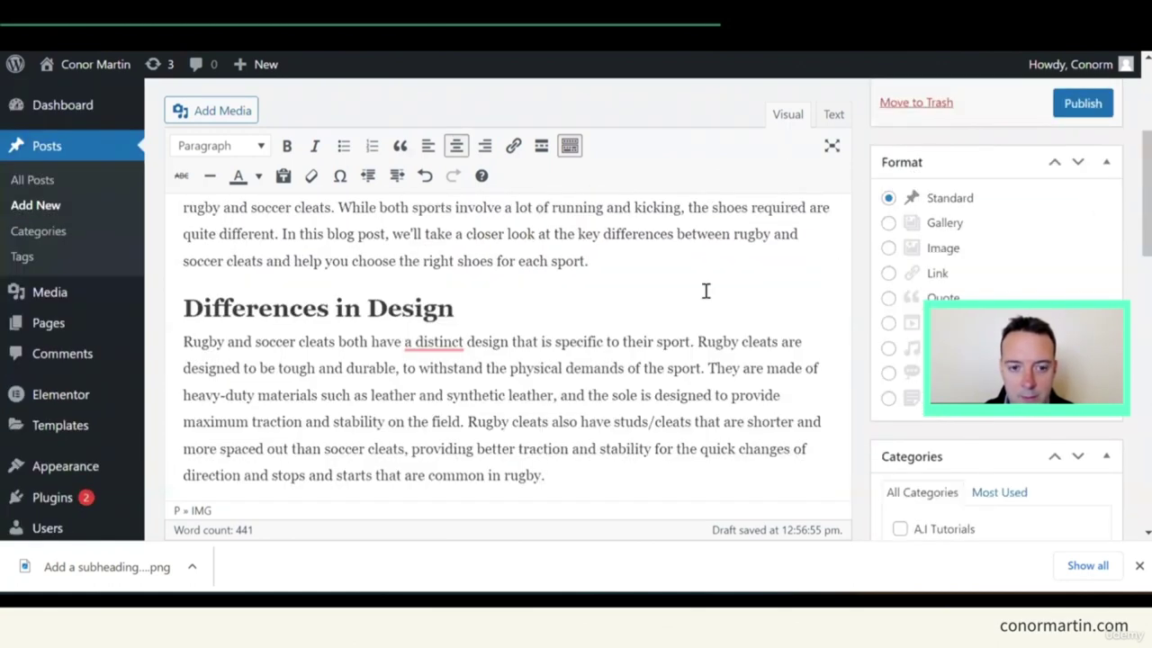
scroll(707, 295, up, 3)
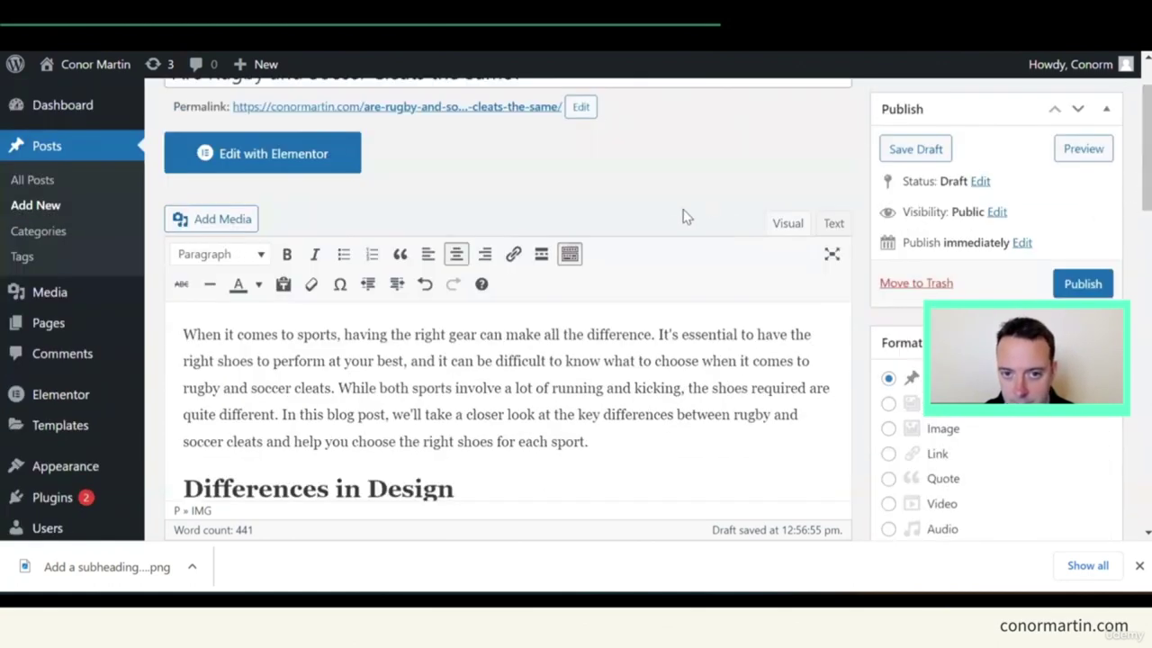
scroll(677, 226, up, 2)
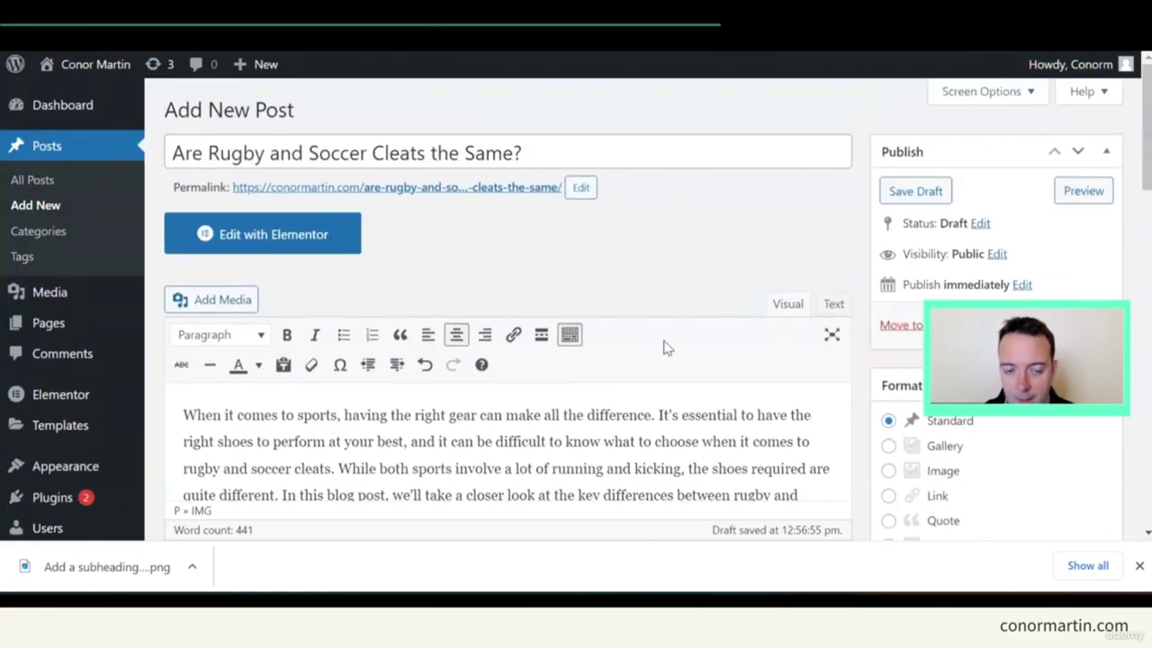
click(586, 189)
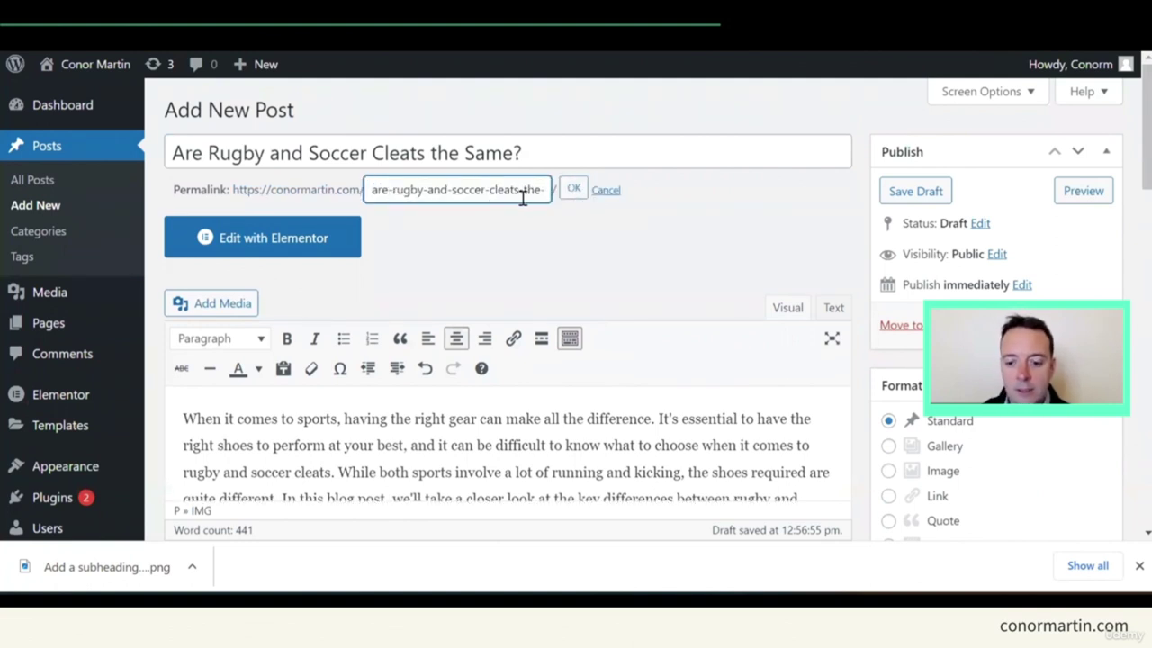
key(BackSpace)
key(BackSpace)
key(BackSpace)
key(BackSpace)
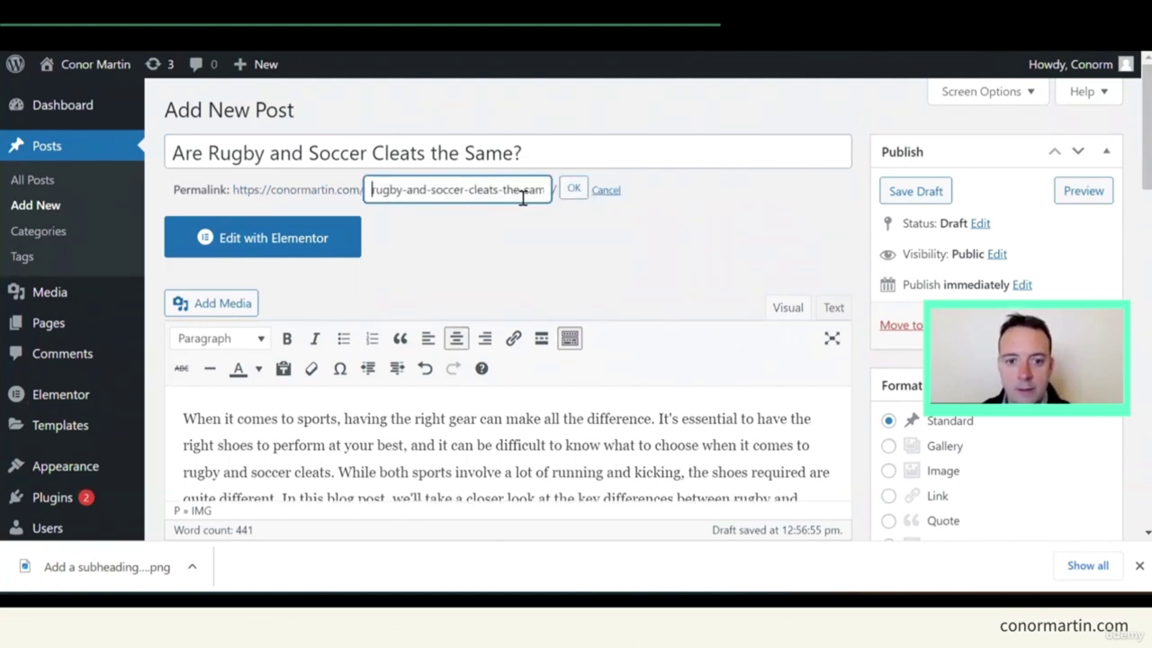
key(BackSpace)
key(BackSpace)
key(BackSpace)
key(BackSpace)
key(Right)
key(Right)
key(Right)
key(BackSpace)
key(BackSpace)
key(BackSpace)
key(BackSpace)
key(BackSpace)
key(BackSpace)
key(BackSpace)
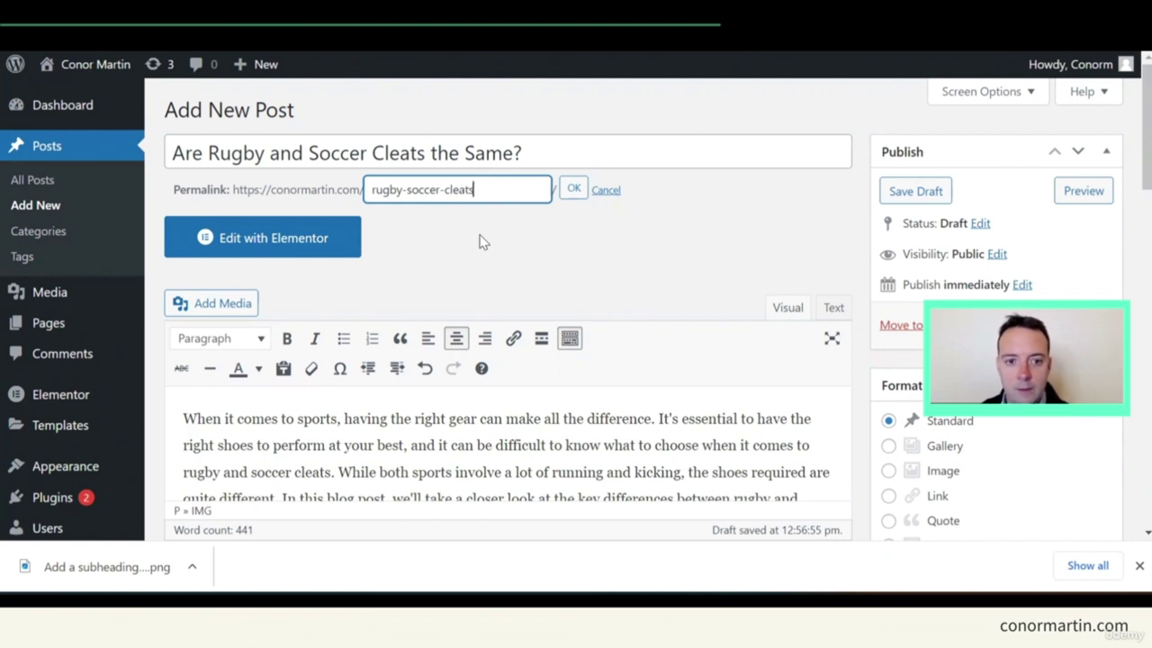
click(571, 190)
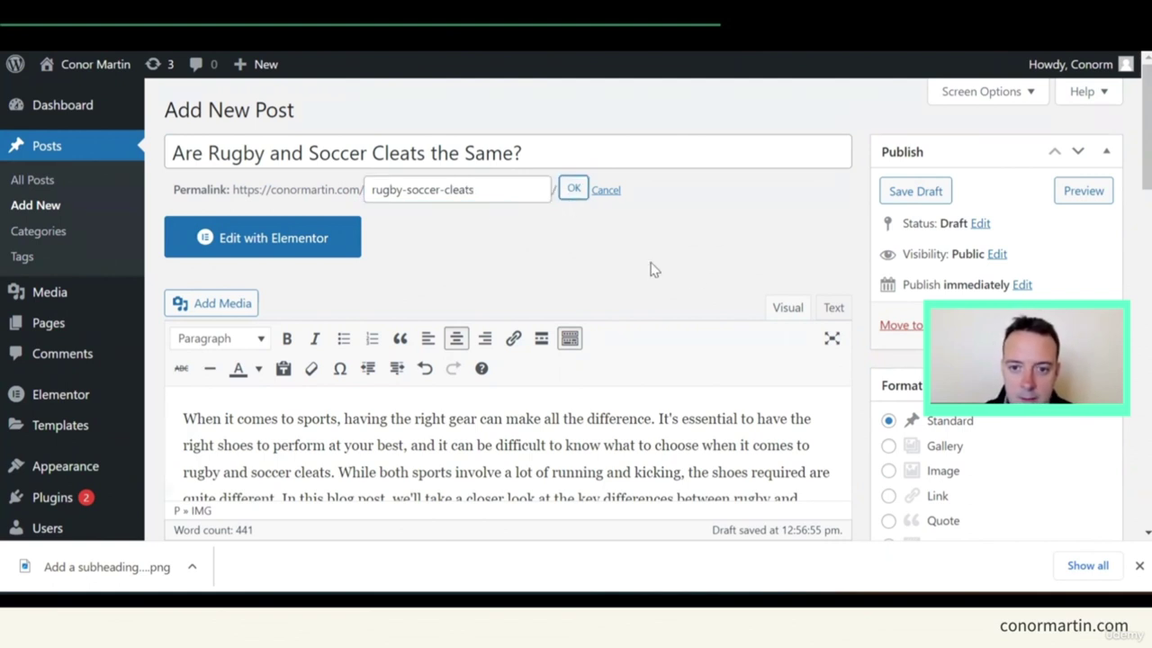
scroll(981, 186, down, 5)
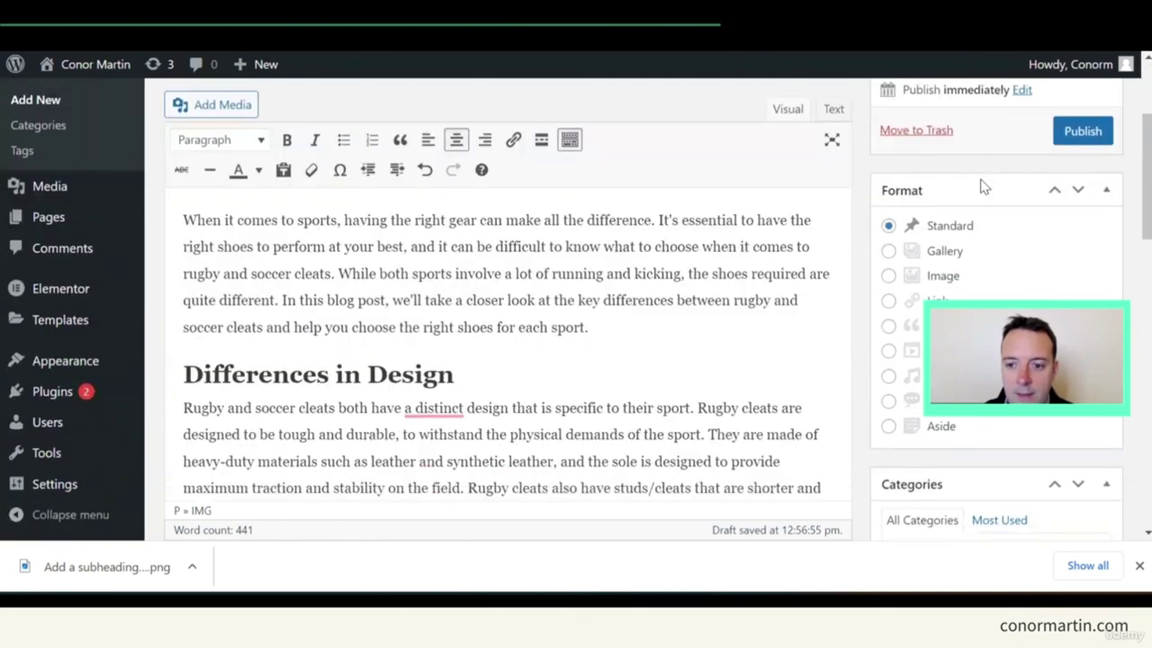
scroll(981, 185, down, 1)
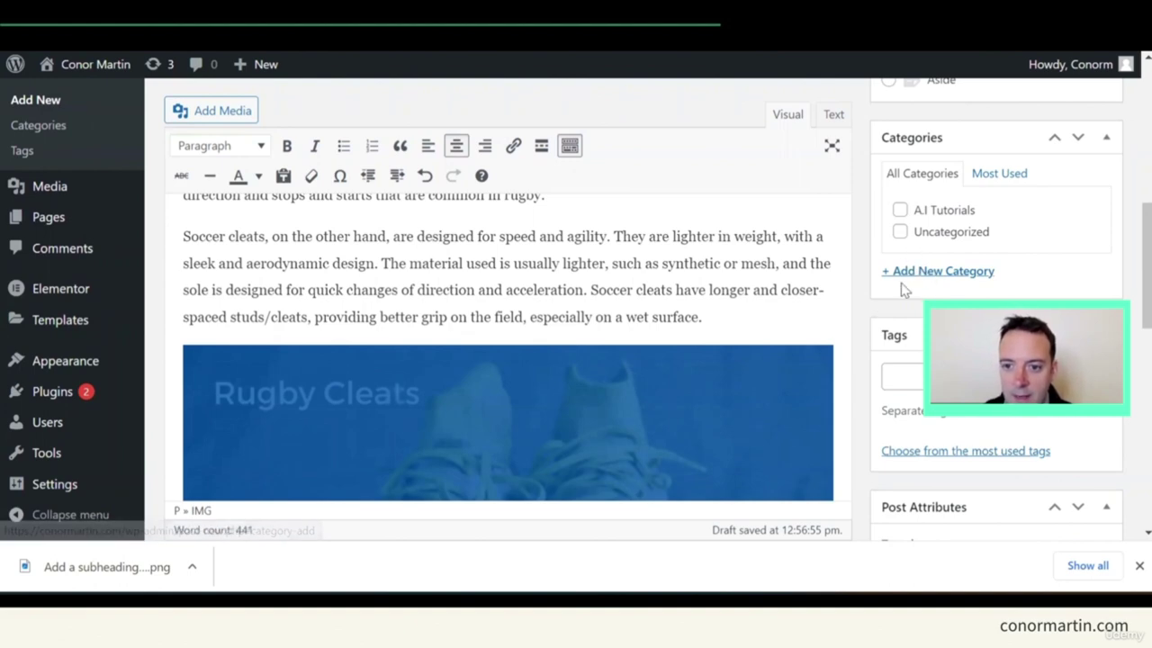
scroll(901, 282, up, 10)
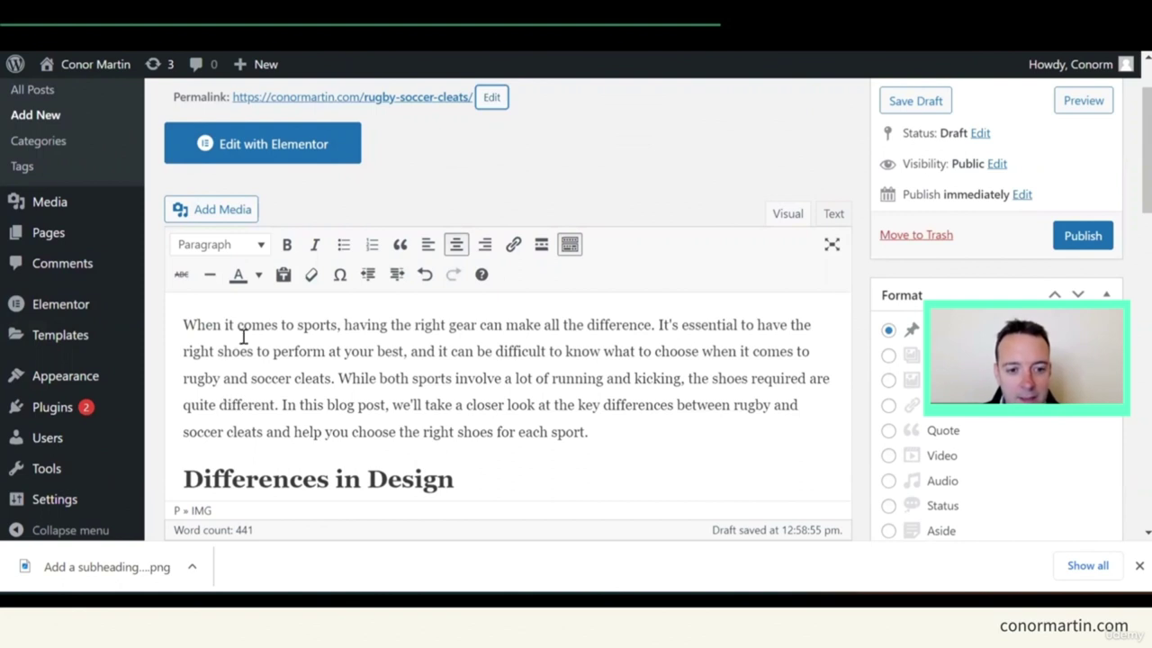
mouse_move(23, 411)
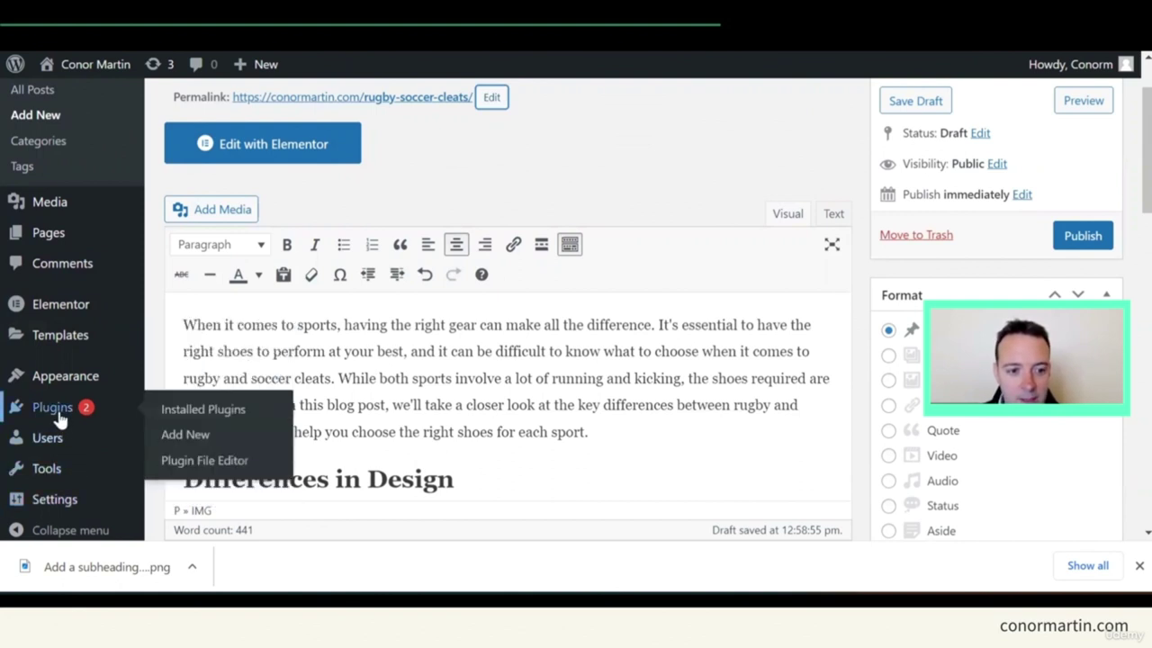
Install and activate the AI Engine plugin, then start a new browser tab searching 'open'
click(204, 441)
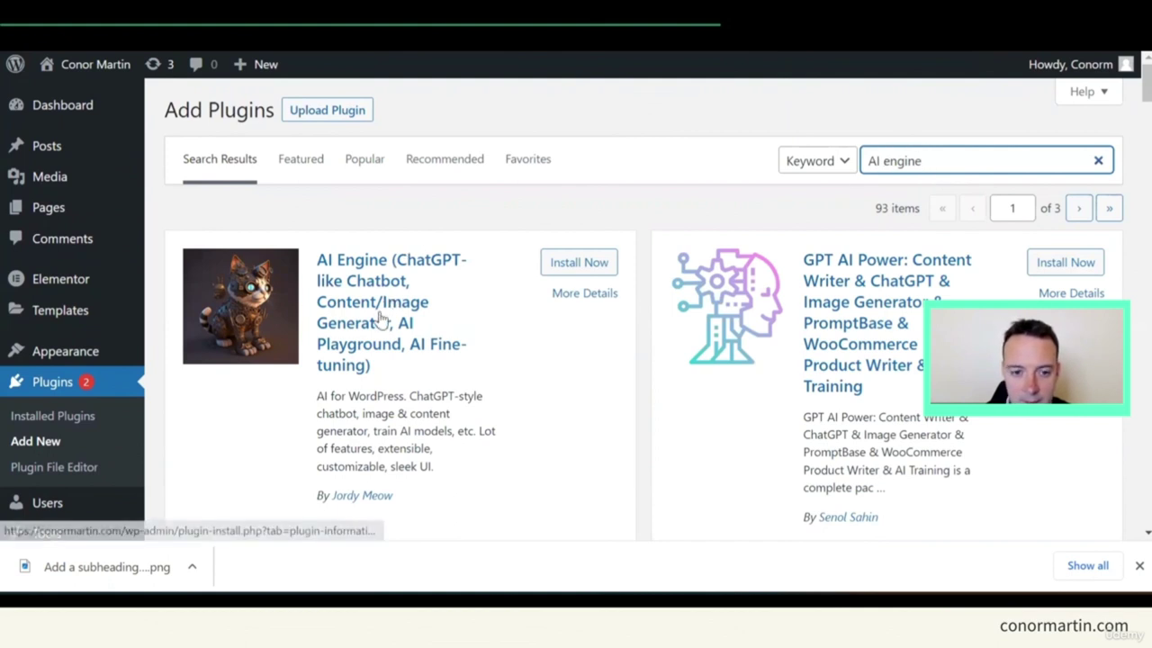
click(570, 264)
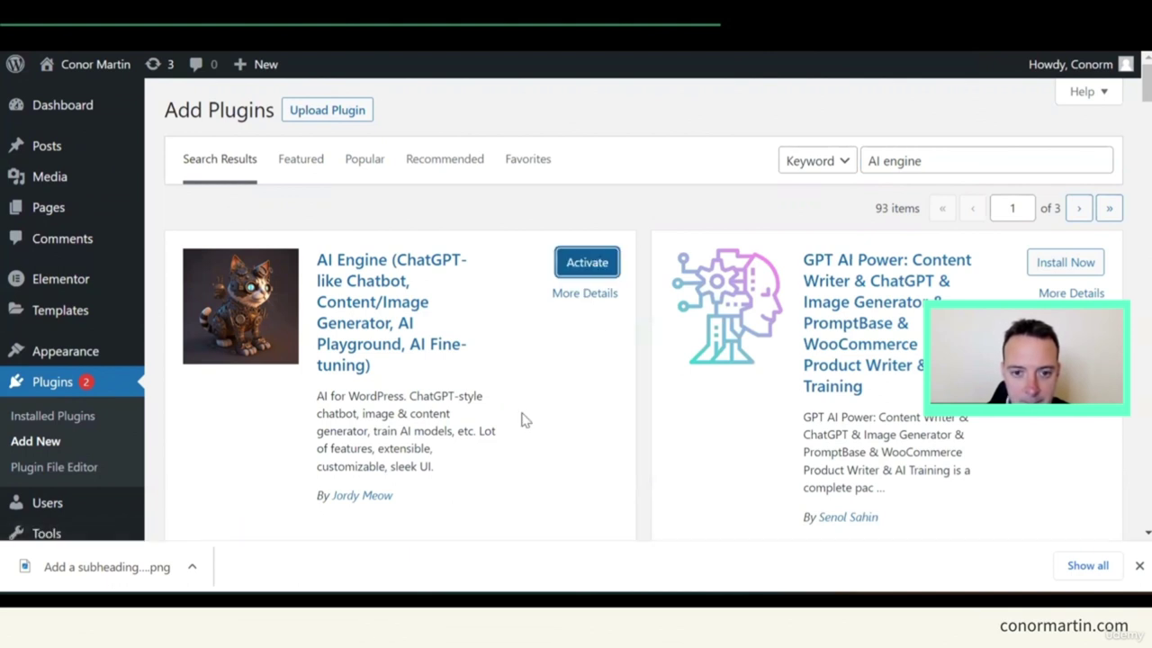
click(589, 270)
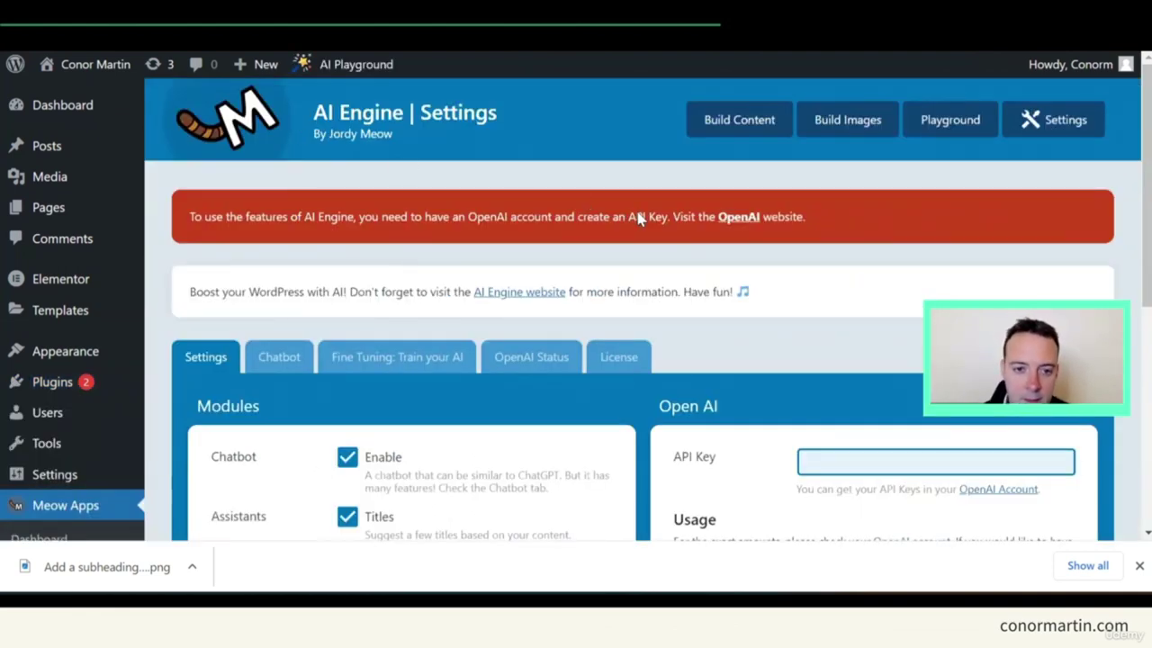
scroll(781, 290, down, 2)
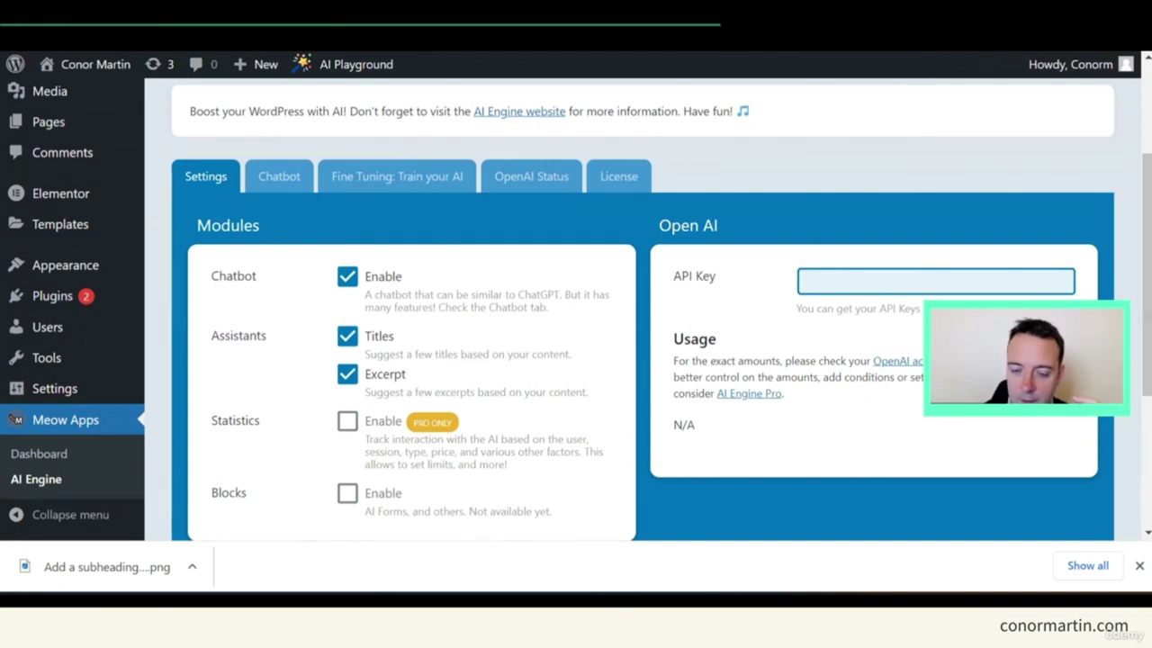
key(ctrl+t)
text(open)
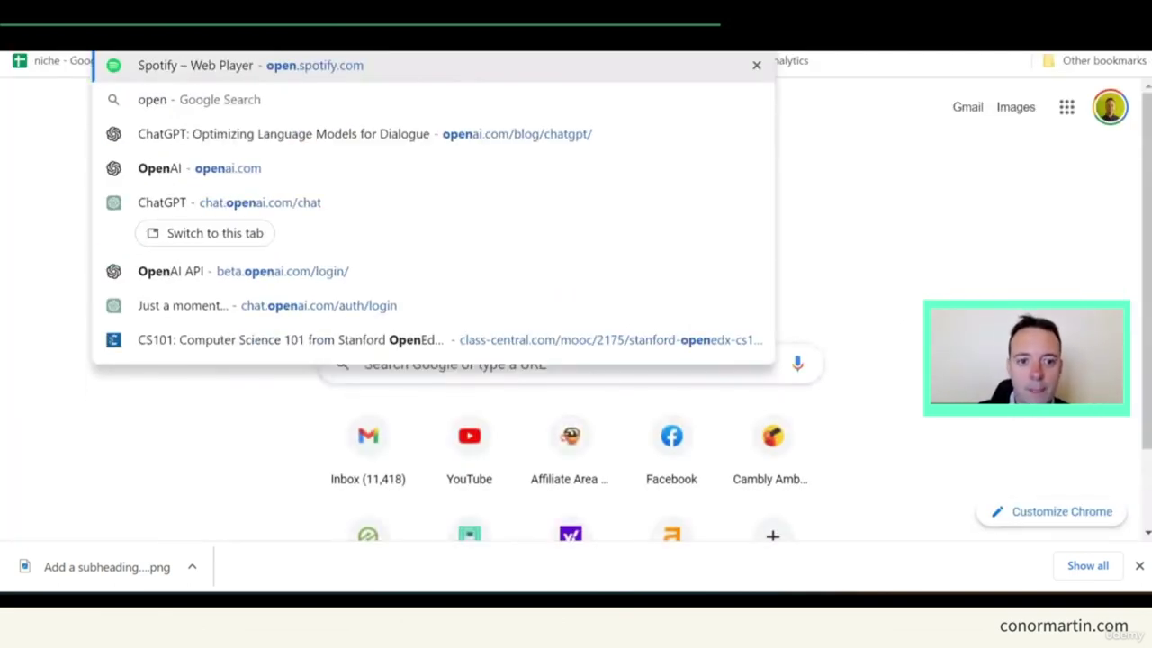
Go to openai.com's API page and log in to the account
key(Down)
key(Down)
key(Down)
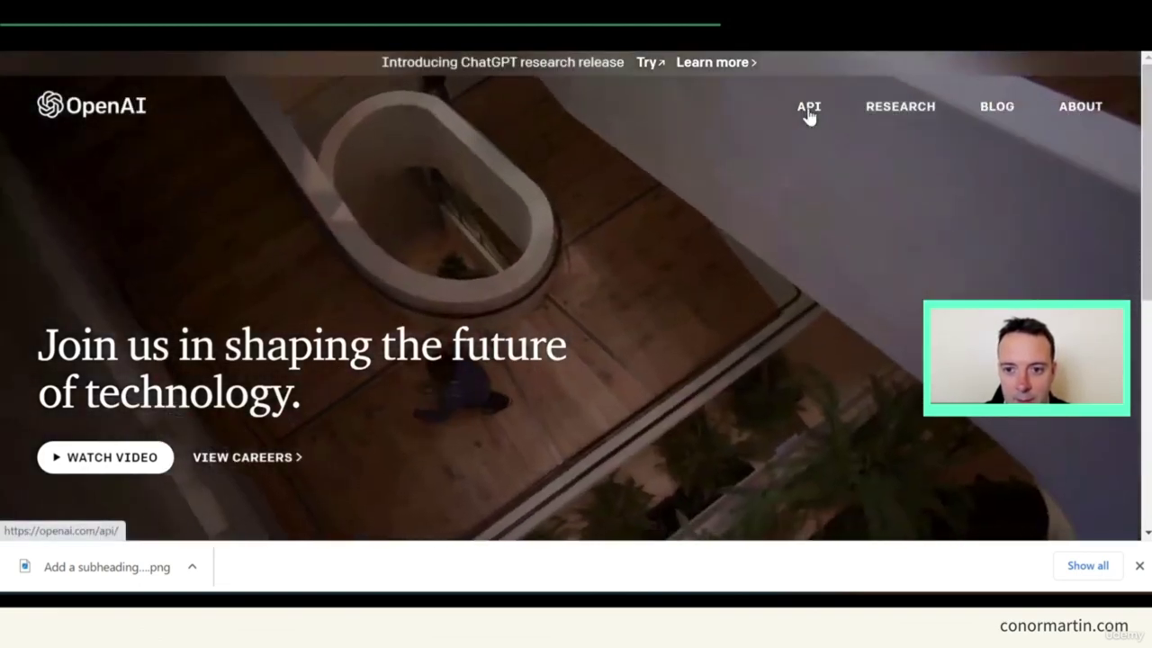
click(809, 109)
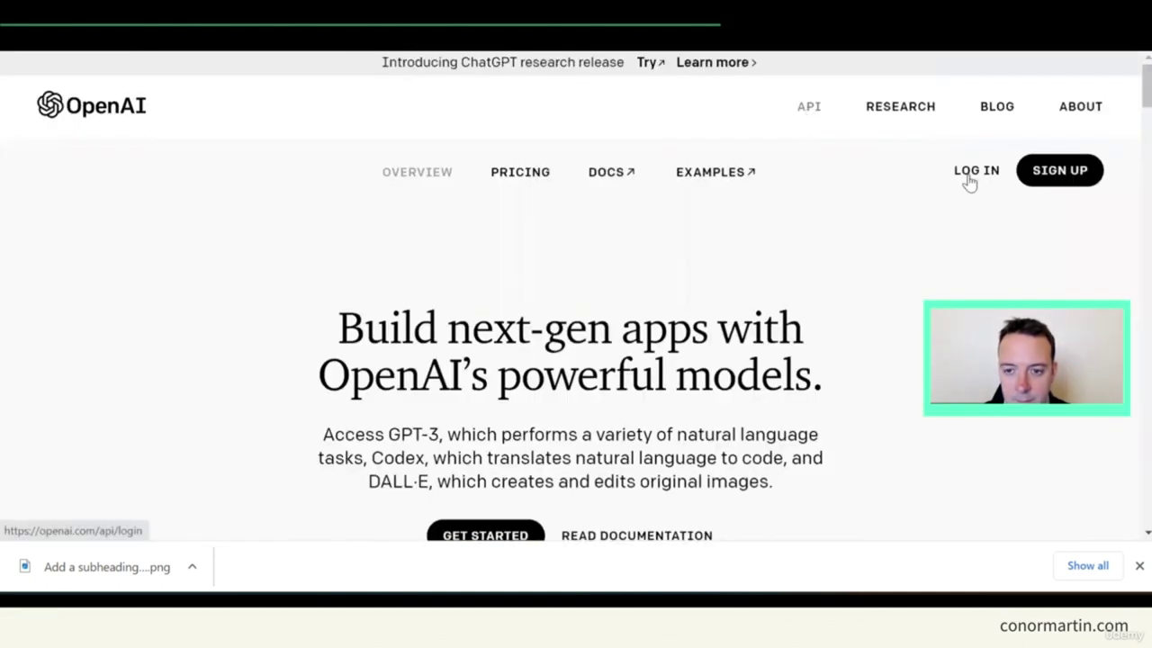
click(976, 171)
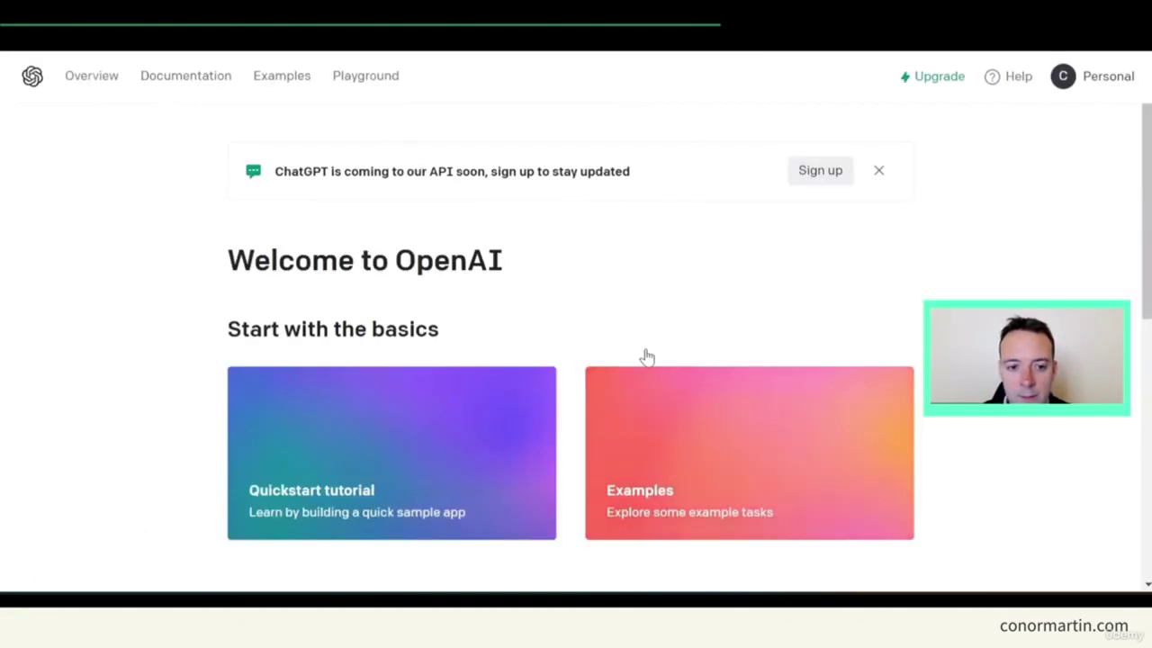
Create a new secret key under View API keys and copy it
click(1096, 81)
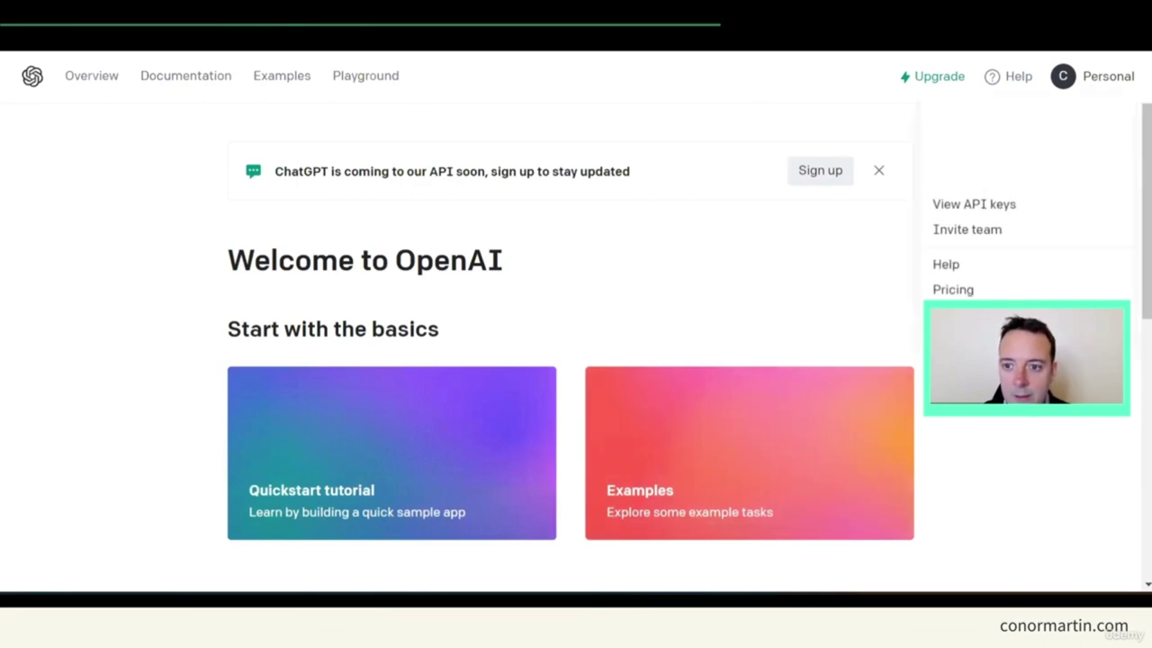
click(983, 216)
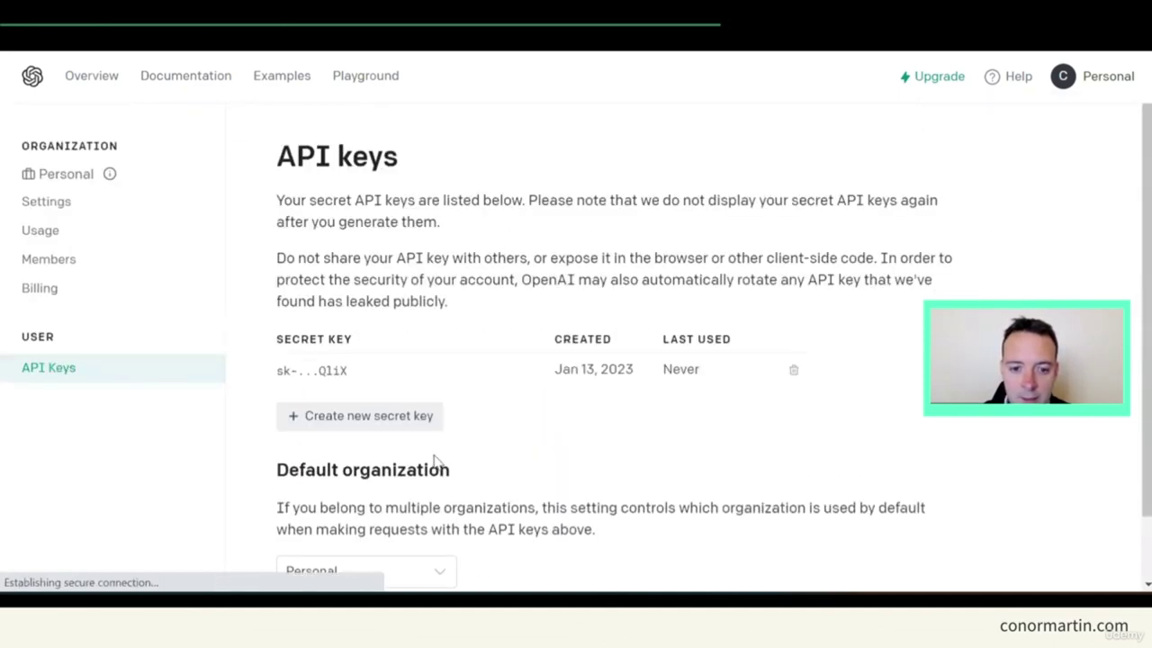
click(340, 426)
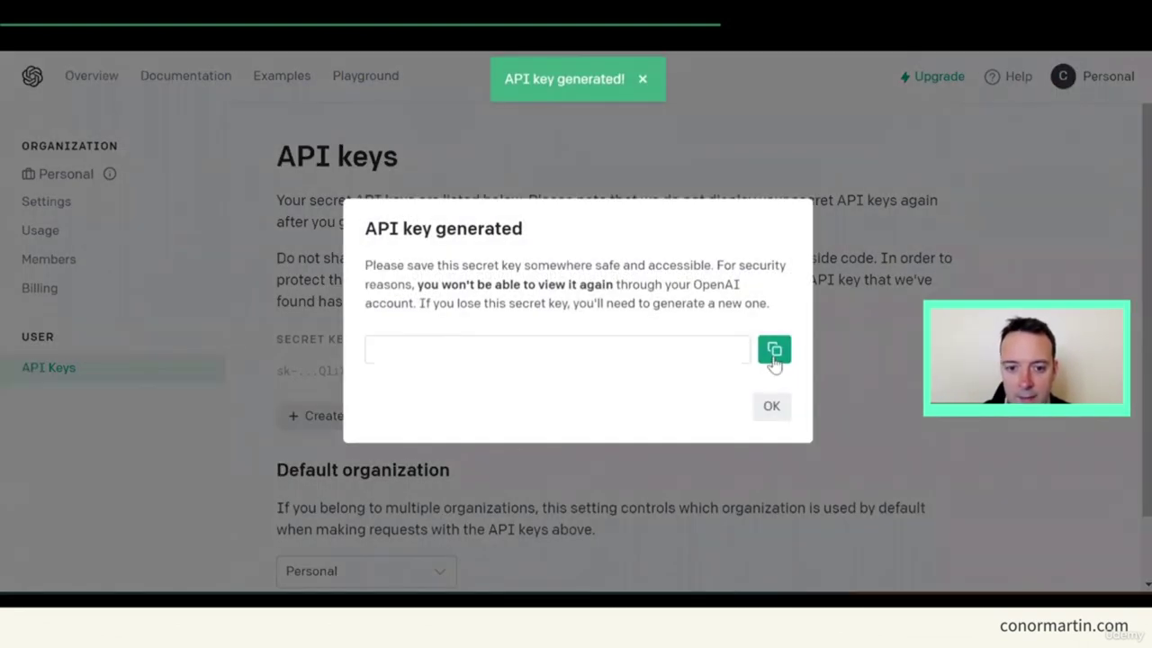
click(773, 356)
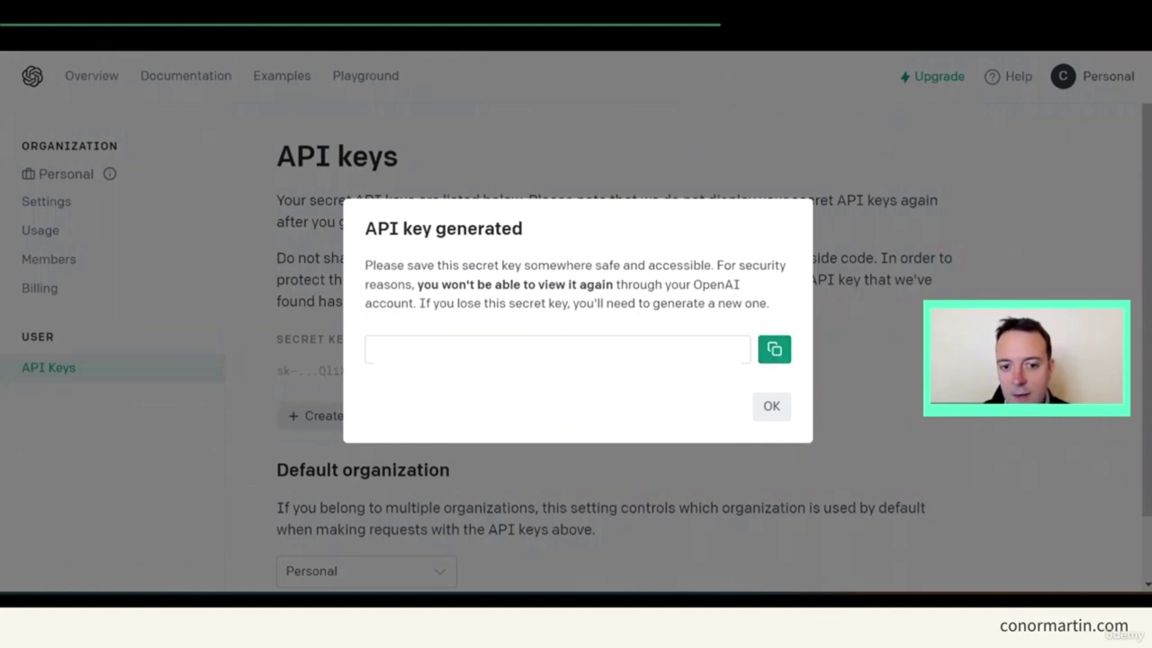
click(557, 350)
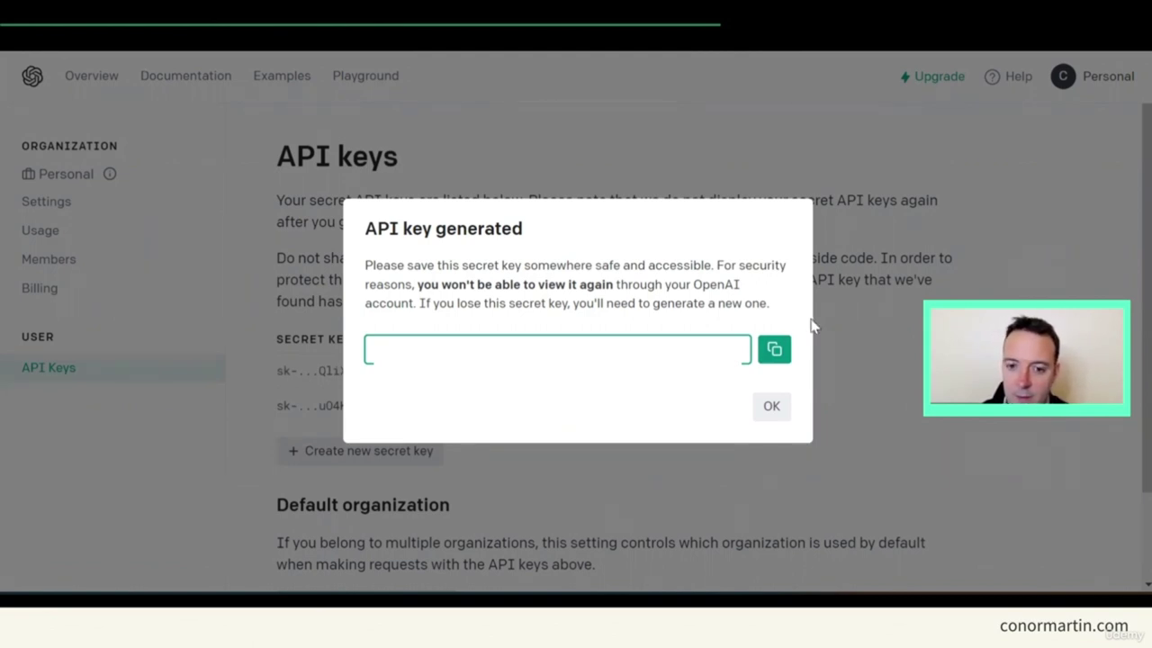
click(771, 350)
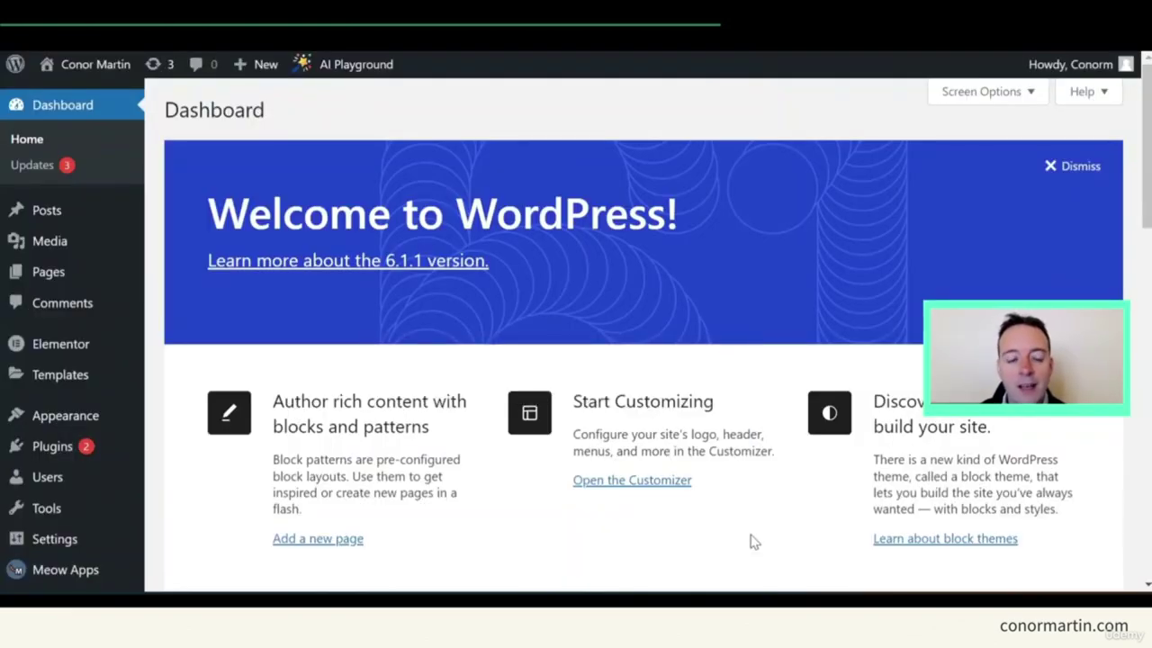
Go to Posts > Generate New to reach the AI Engine Content Generator
mouse_move(83, 218)
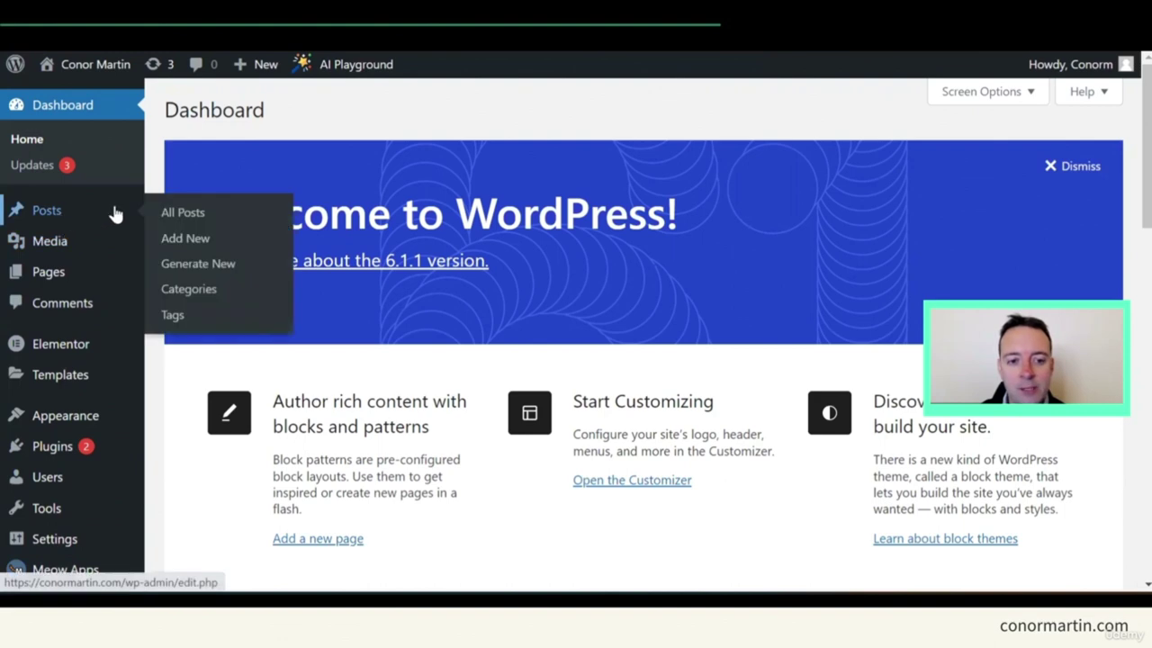
click(212, 279)
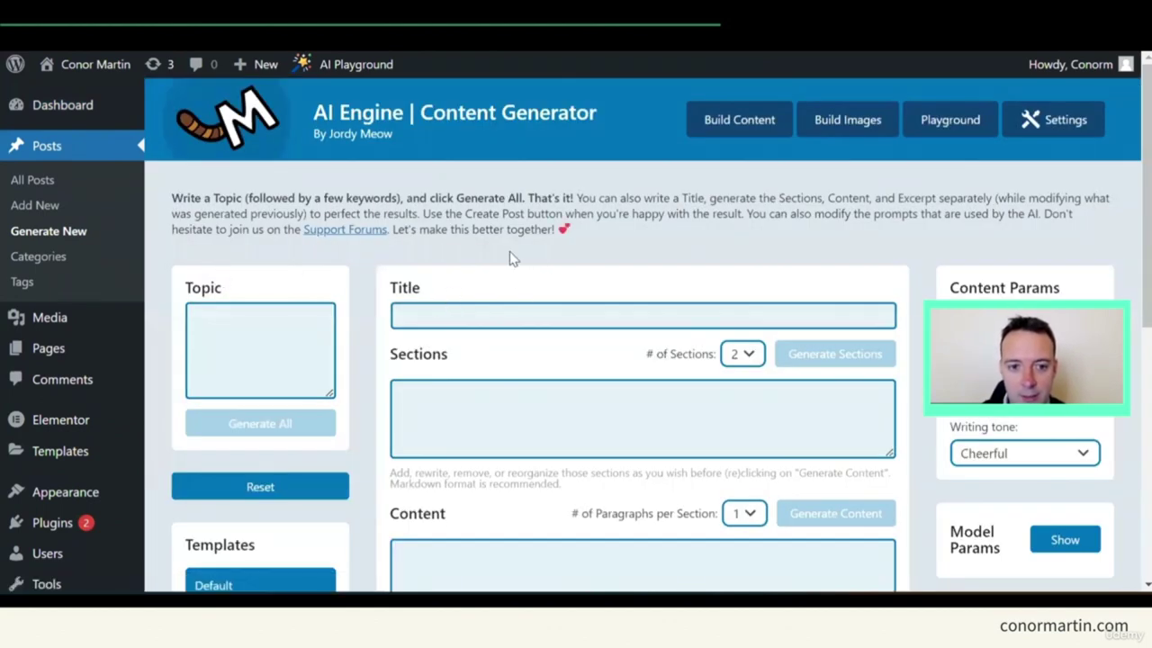
scroll(515, 258, down, 1)
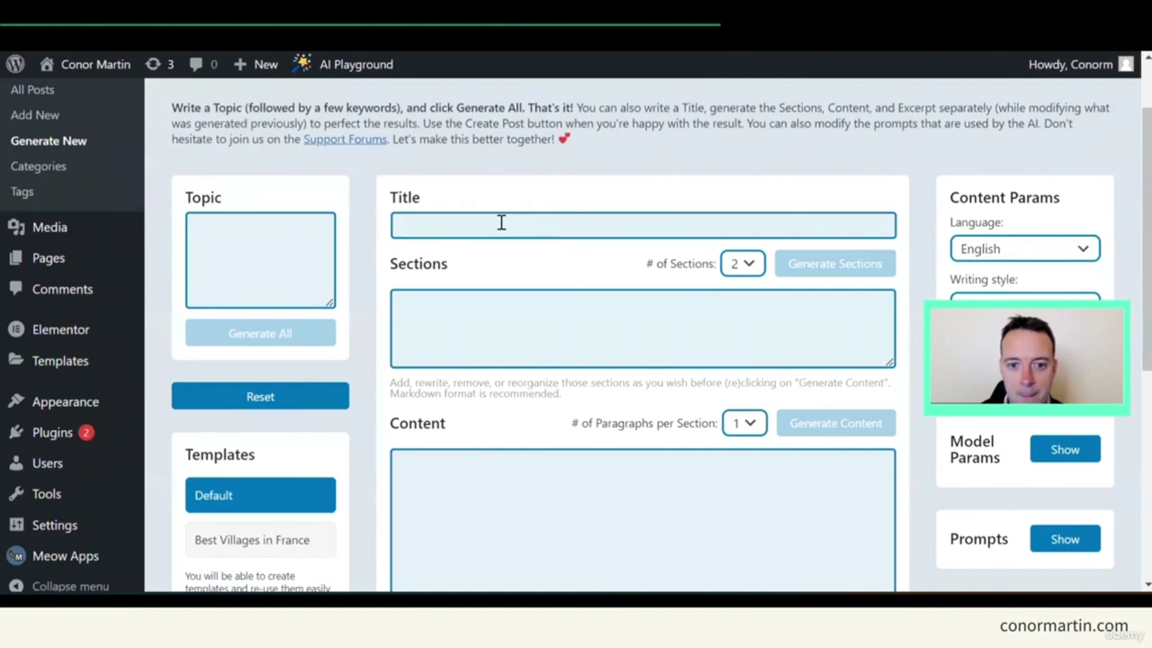
Paste 'Are rugby and soccer cleats the same' as the title, capitalising the first letter
click(501, 222)
key(ctrl+v)
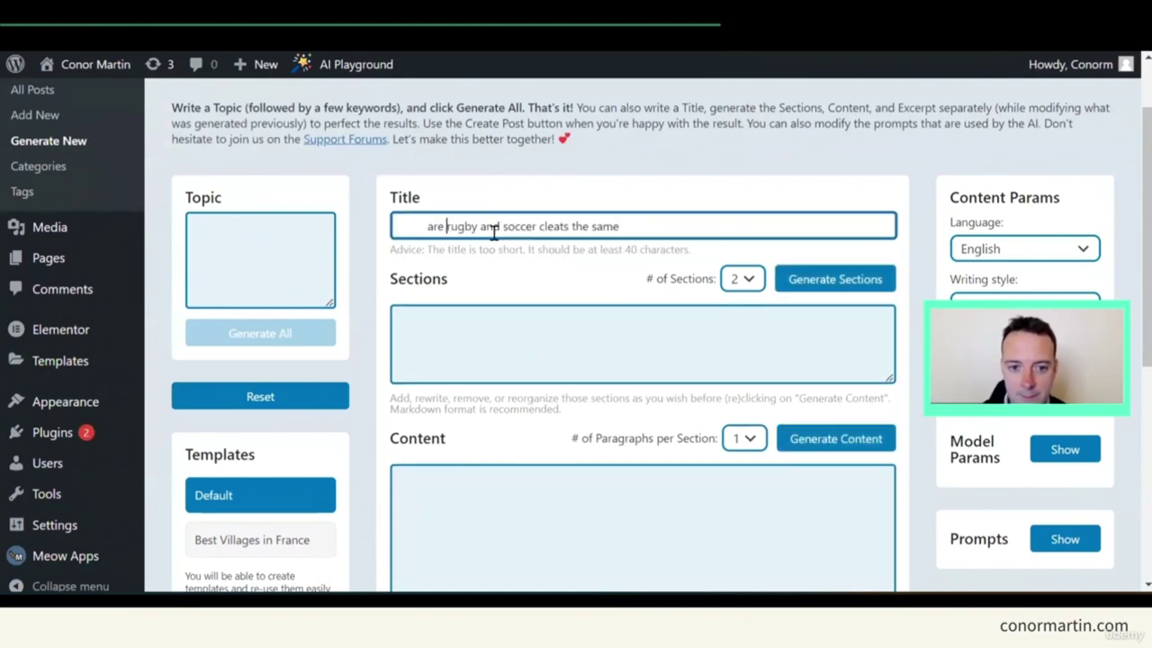
key(BackSpace)
key(BackSpace)
key(BackSpace)
key(BackSpace)
key(BackSpace)
key(BackSpace)
key(BackSpace)
key(BackSpace)
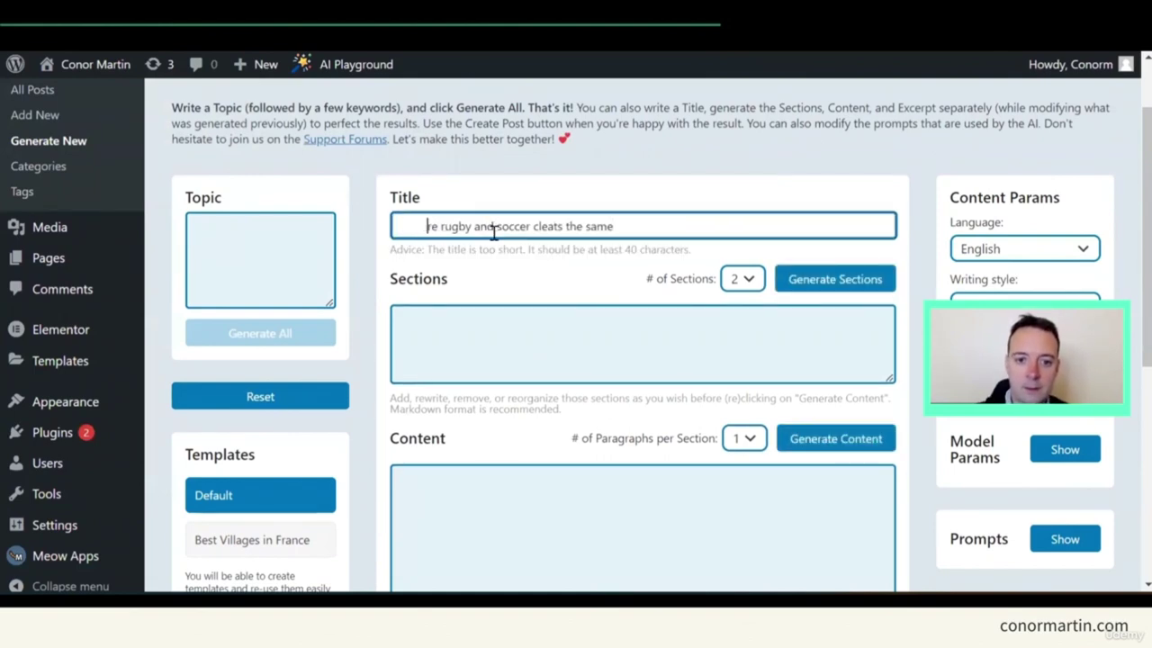
text(A)
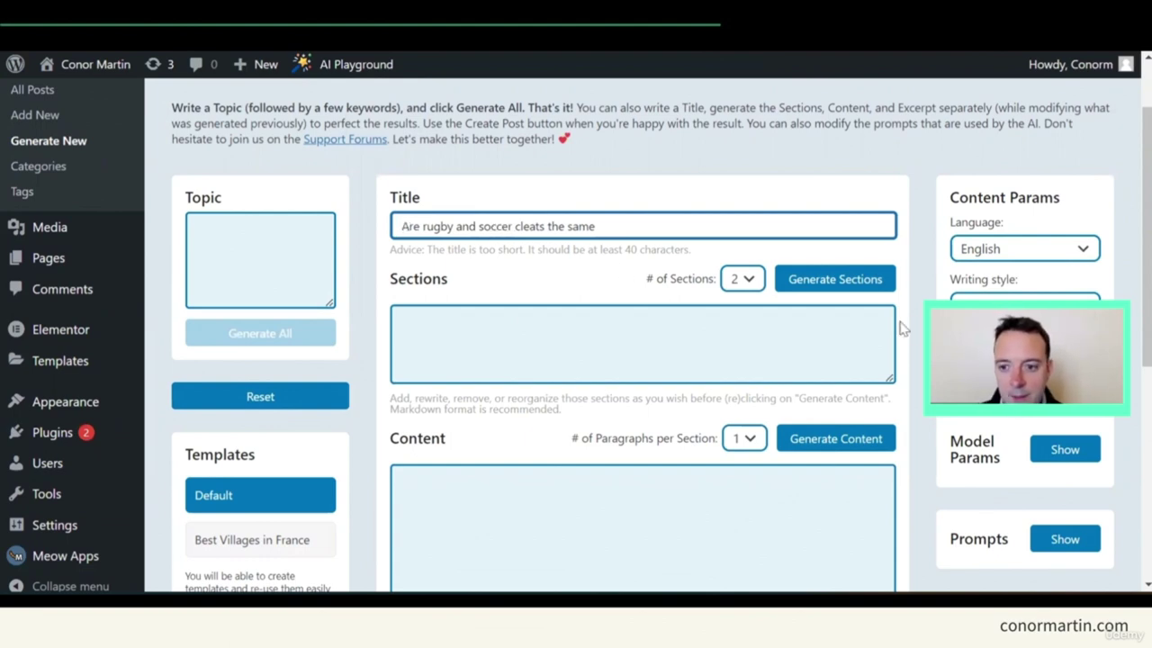
click(1025, 196)
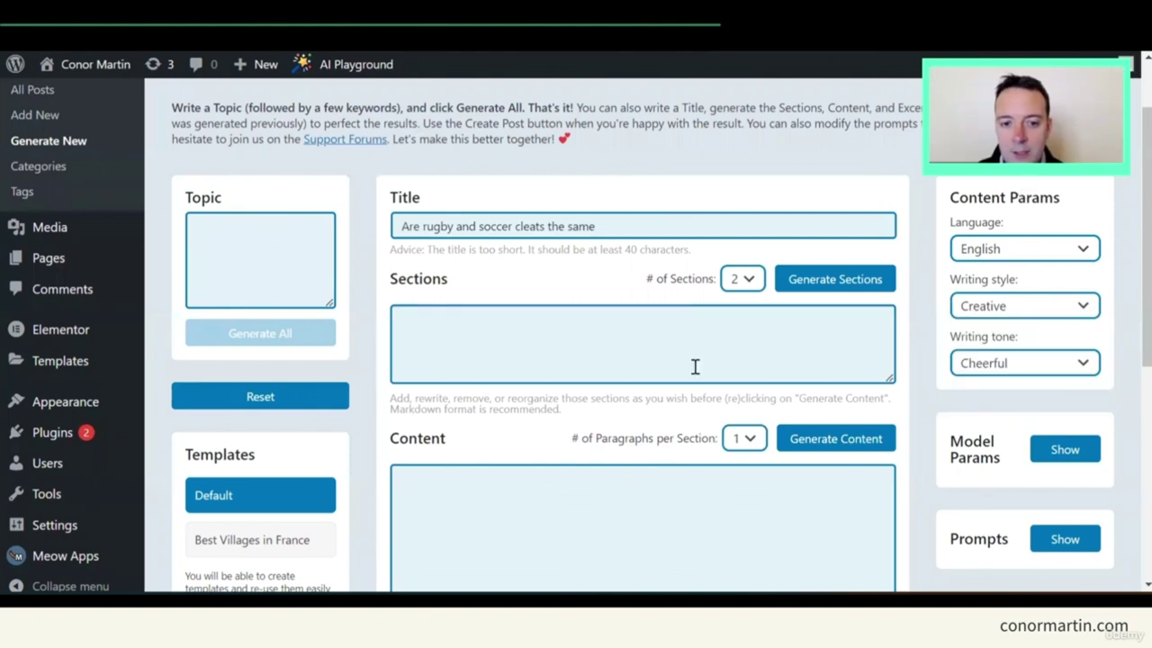
Set the number of sections to 6 and generate the section outline
click(754, 283)
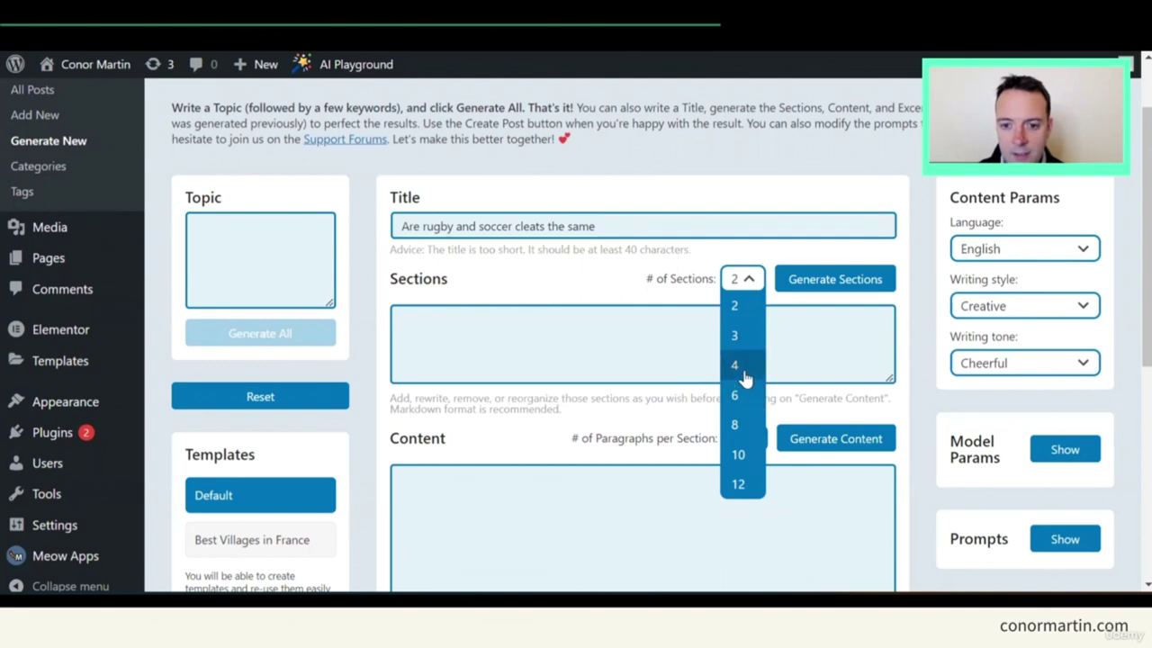
click(744, 404)
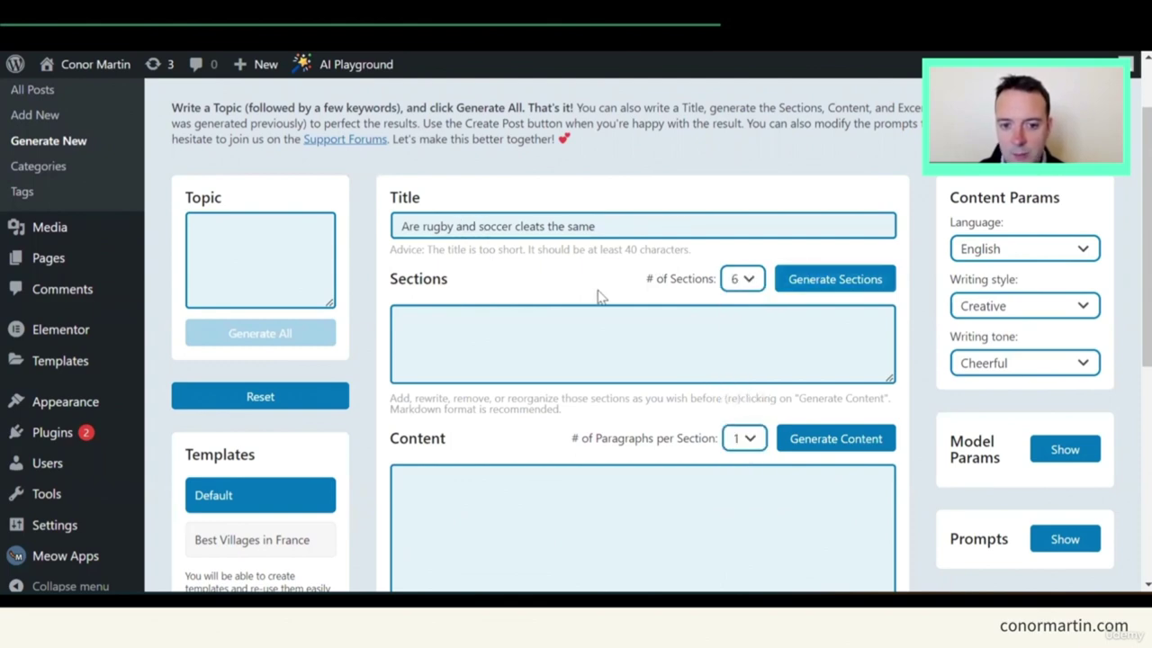
click(814, 282)
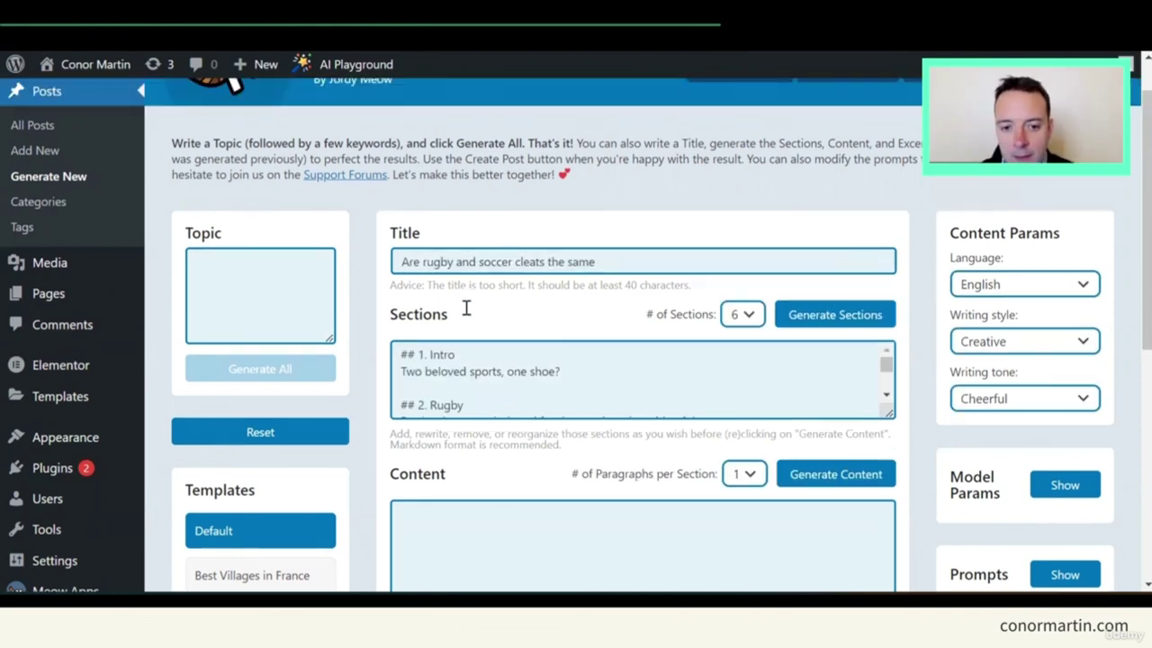
scroll(520, 346, down, 2)
scroll(520, 347, down, 2)
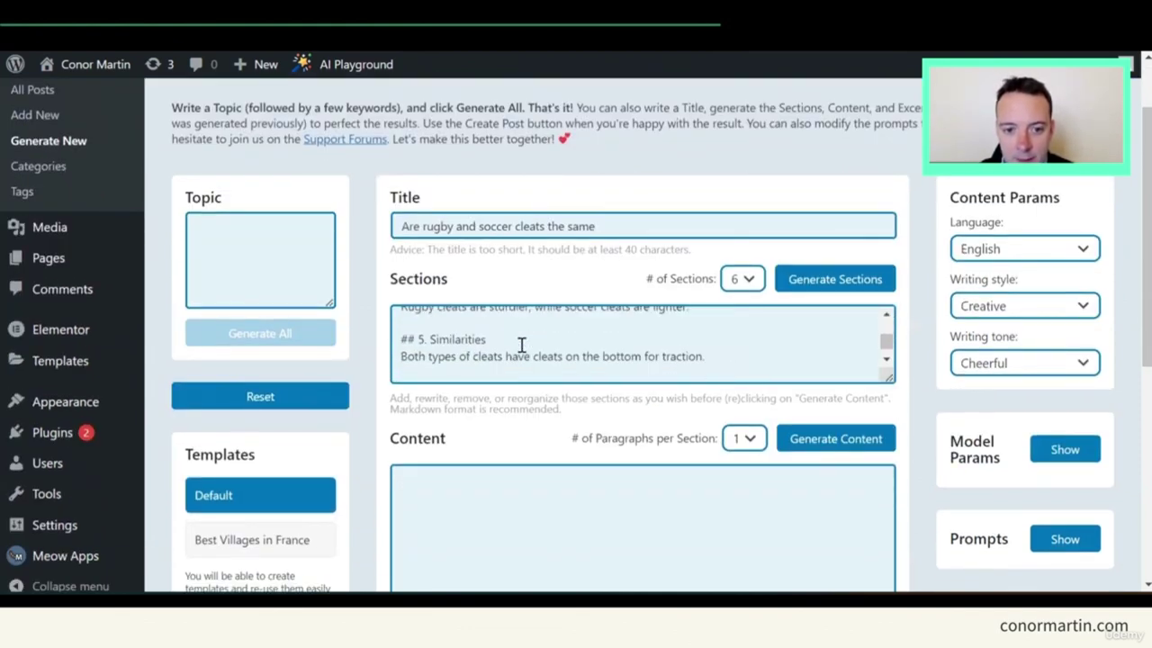
scroll(520, 346, up, 2)
scroll(520, 346, up, 2)
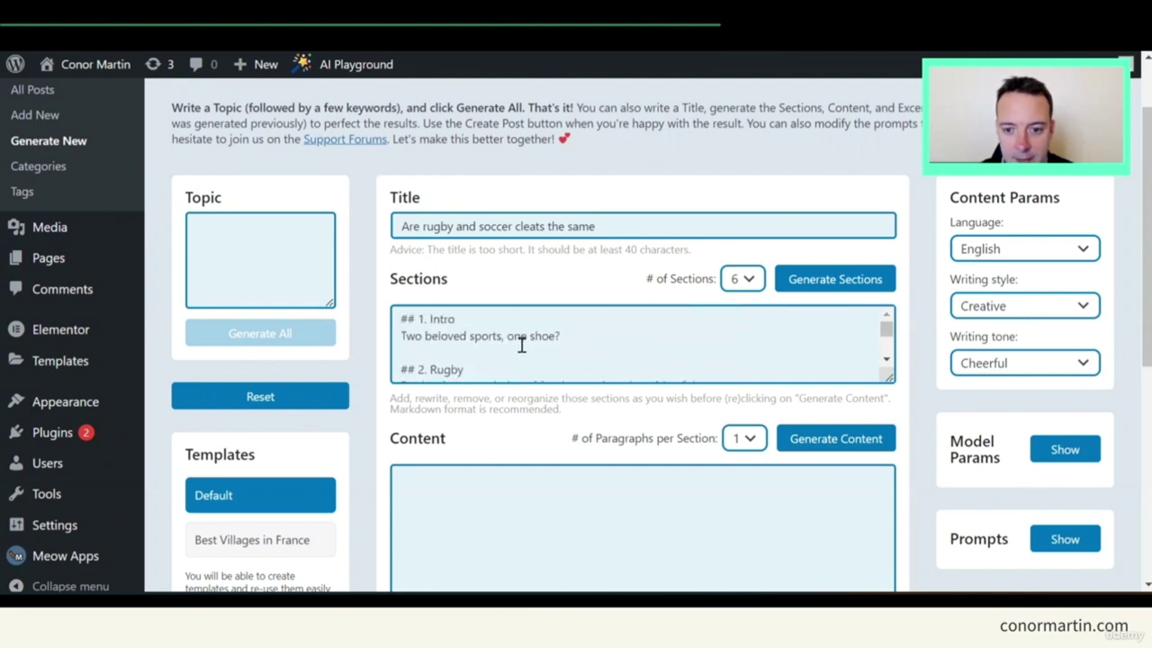
Generate two paragraphs per section and create the post from the content
click(742, 441)
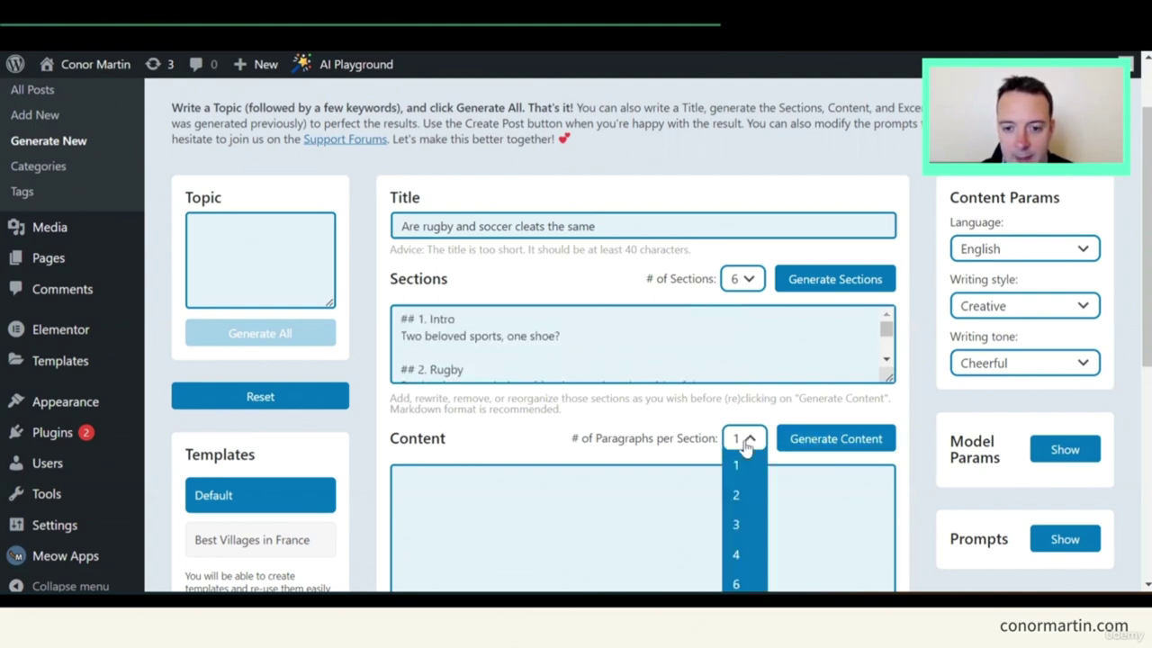
click(734, 491)
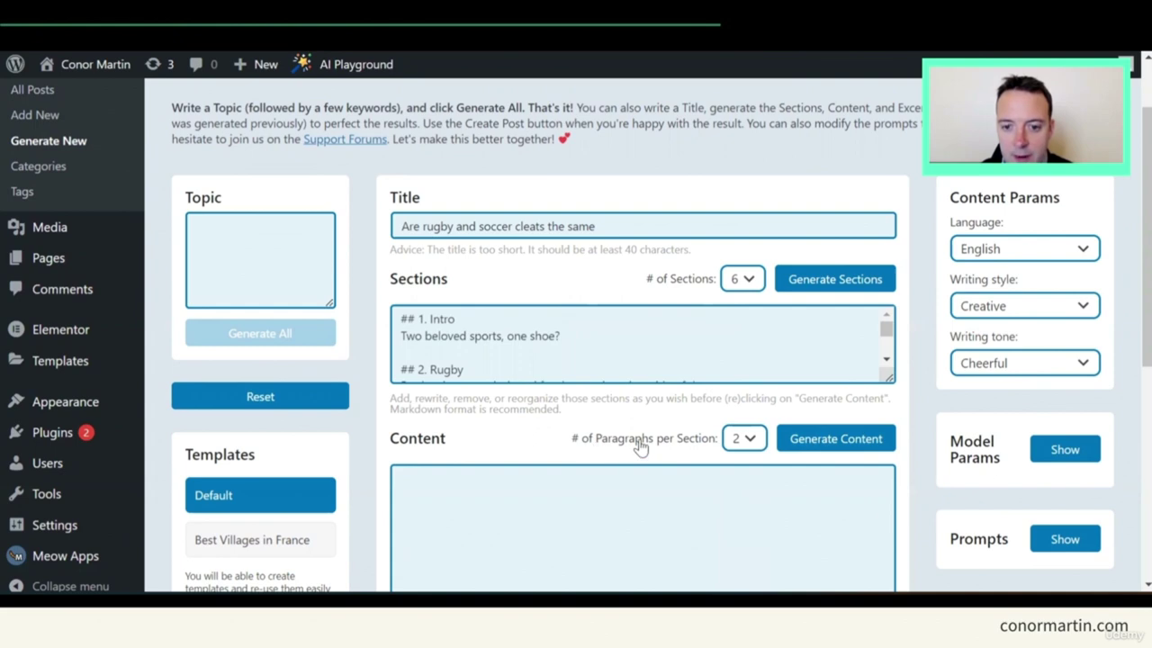
click(832, 439)
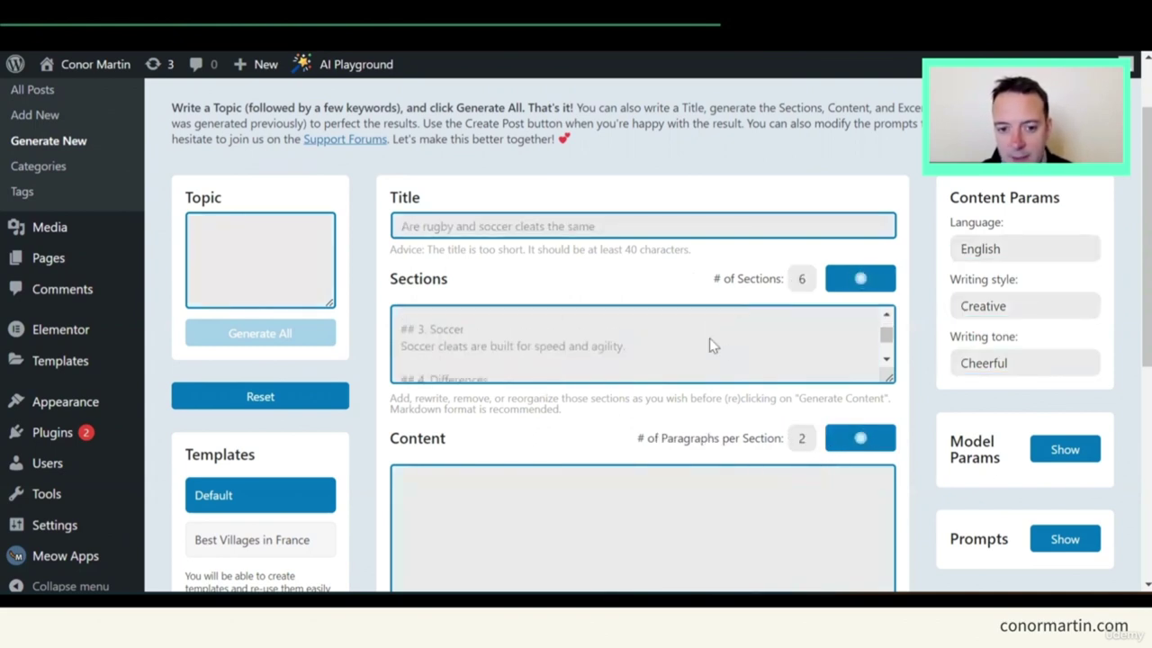
scroll(642, 431, down, 4)
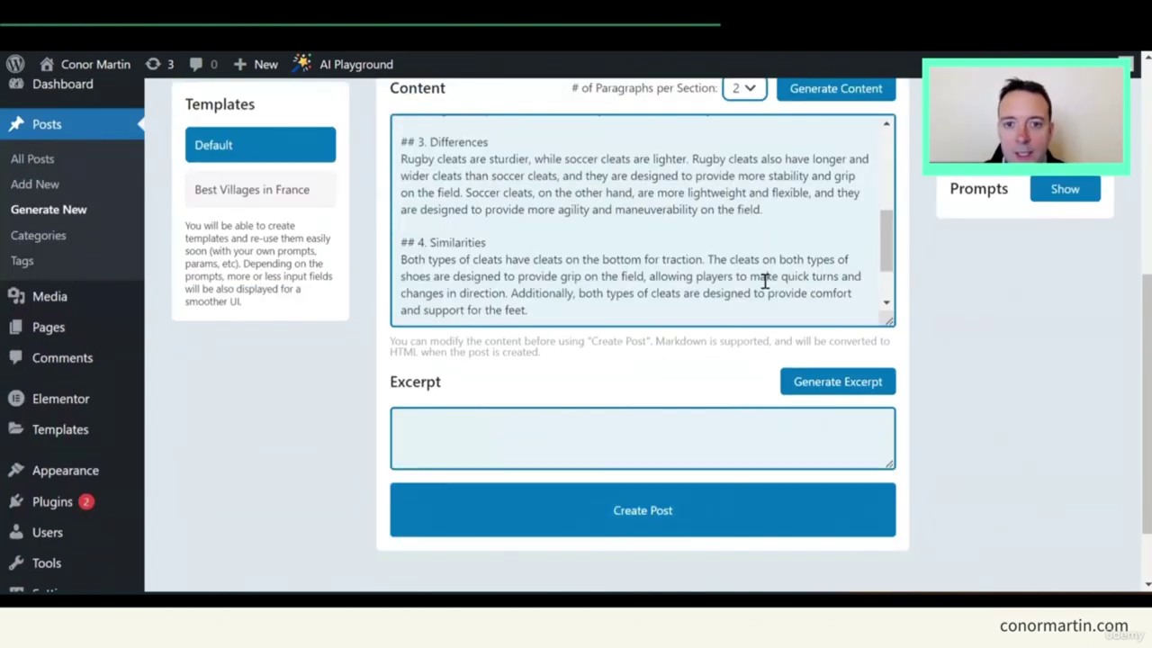
click(717, 521)
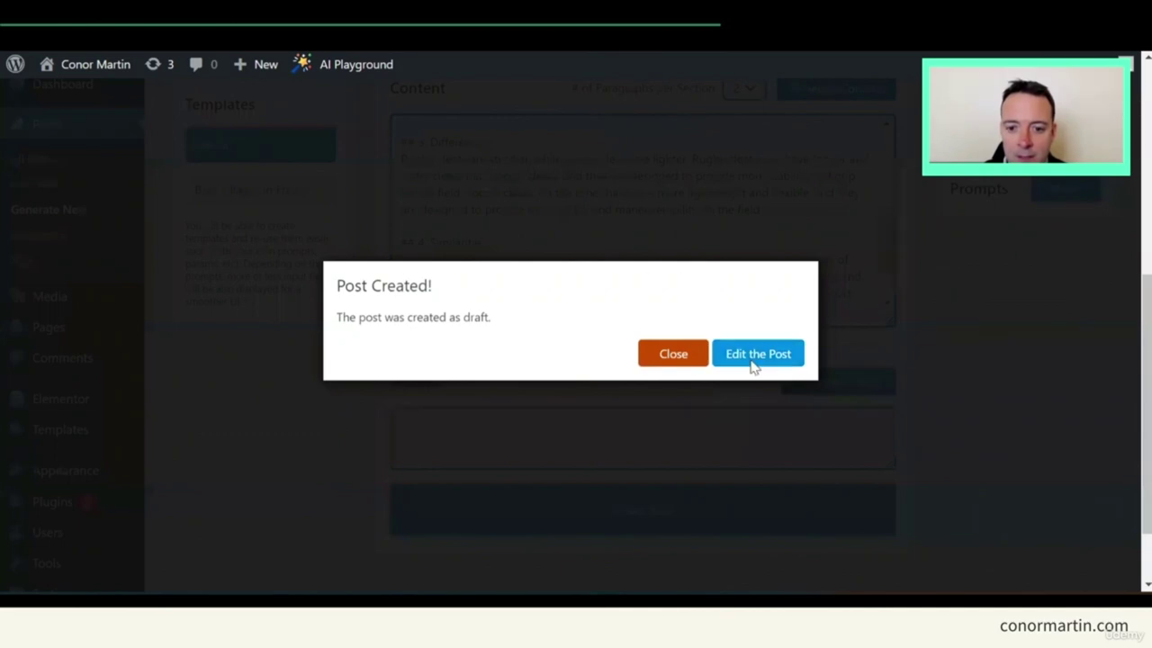
Open the new draft in the classic editor and scroll through its generated intro and sections
click(752, 359)
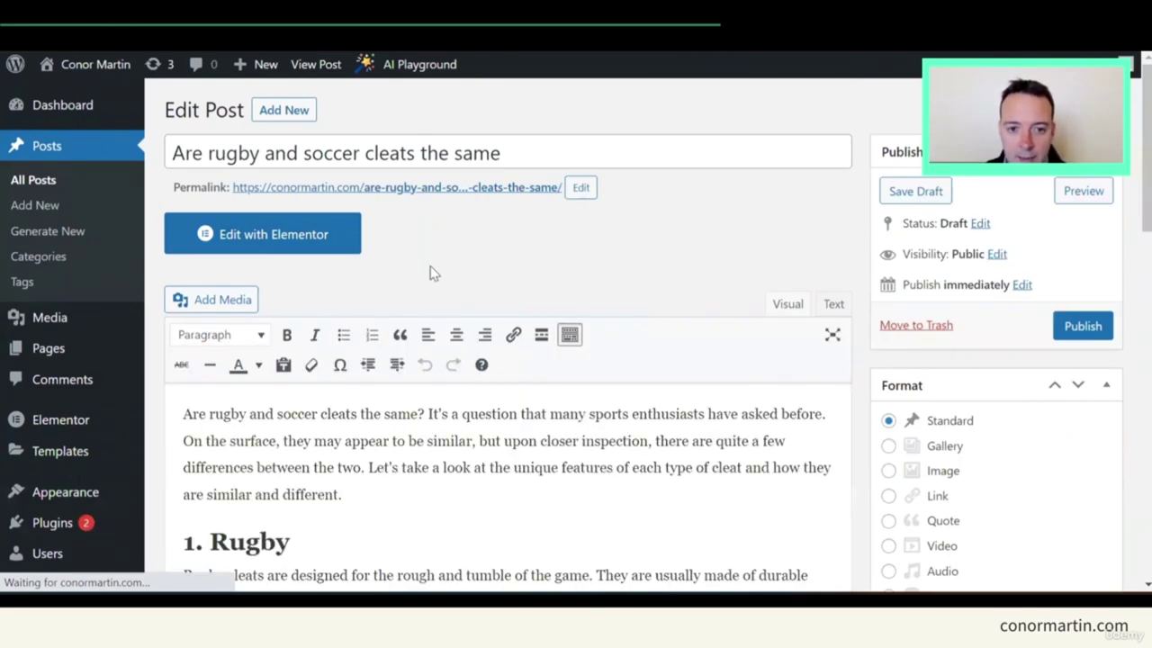
scroll(570, 329, down, 2)
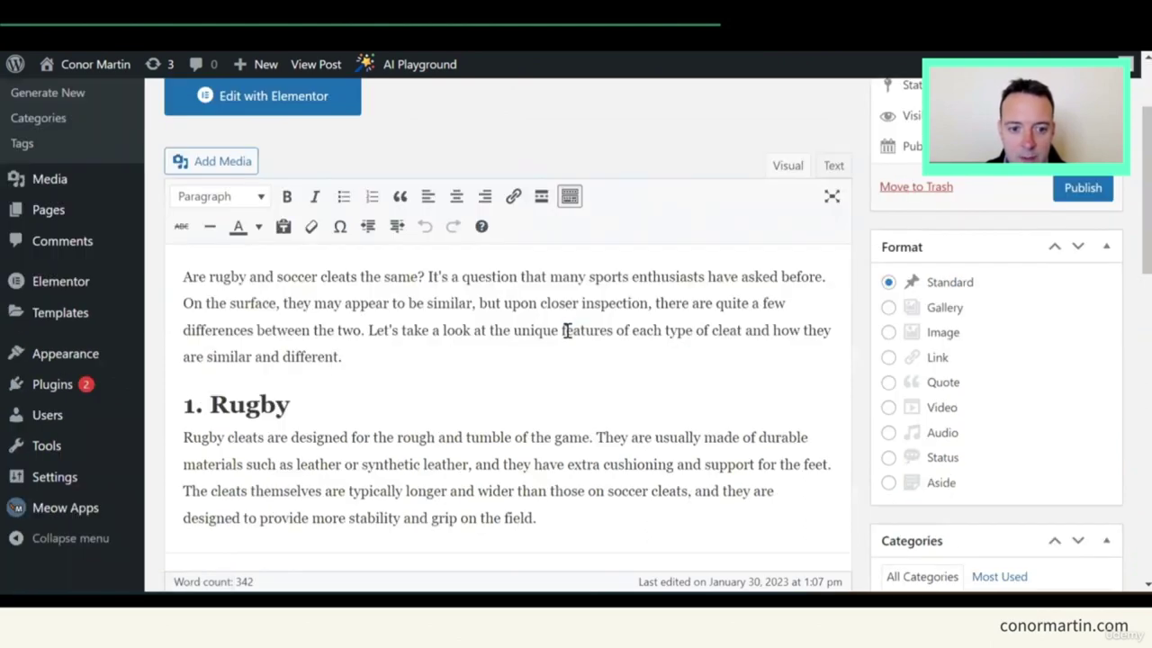
scroll(538, 357, down, 1)
click(531, 363)
scroll(386, 383, down, 2)
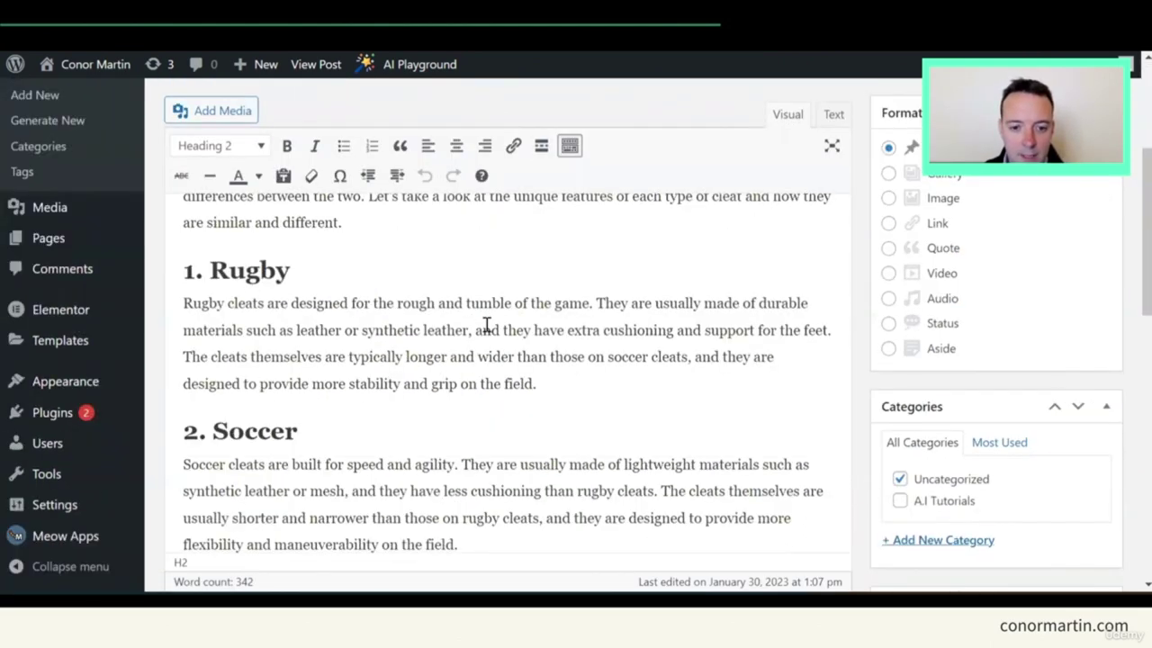
scroll(486, 326, down, 8)
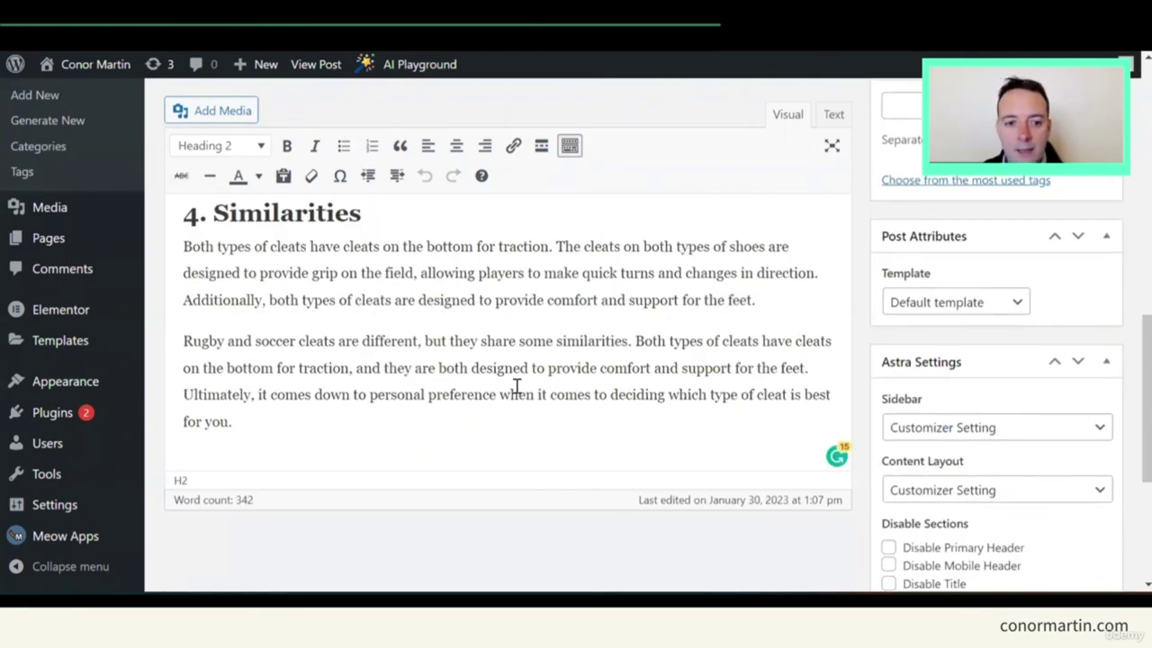
scroll(515, 385, up, 5)
scroll(513, 389, up, 3)
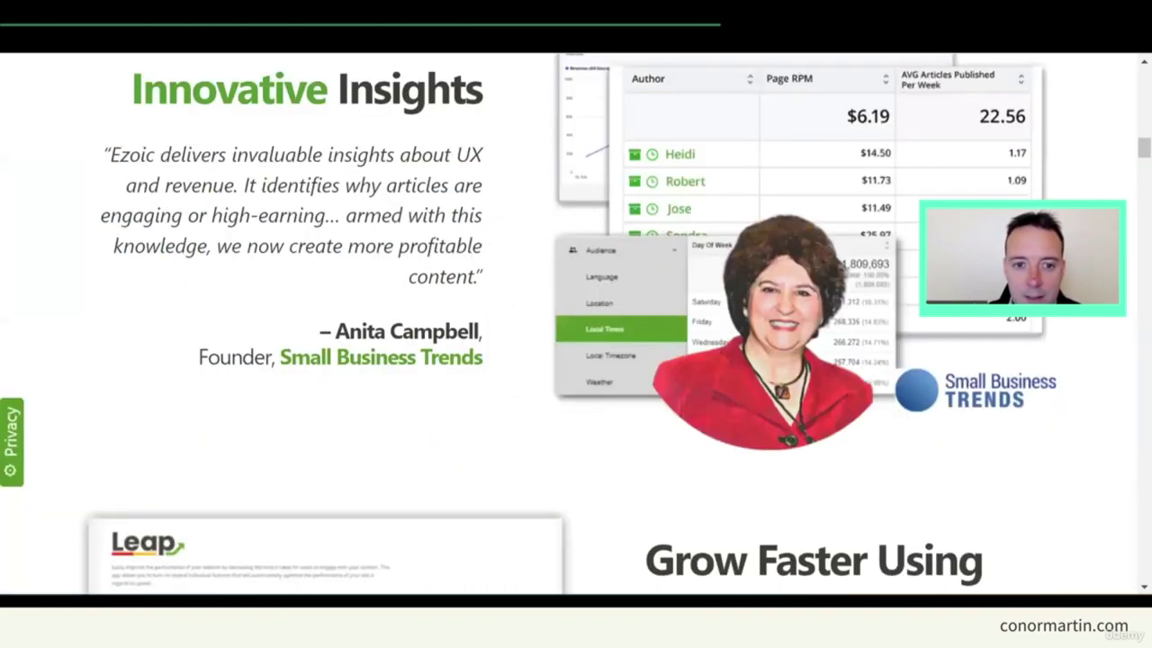
Scroll ezoic.com down to its Monetization, SEO & Analytics, UX & Site Speed and Video features
scroll(344, 173, up, 10)
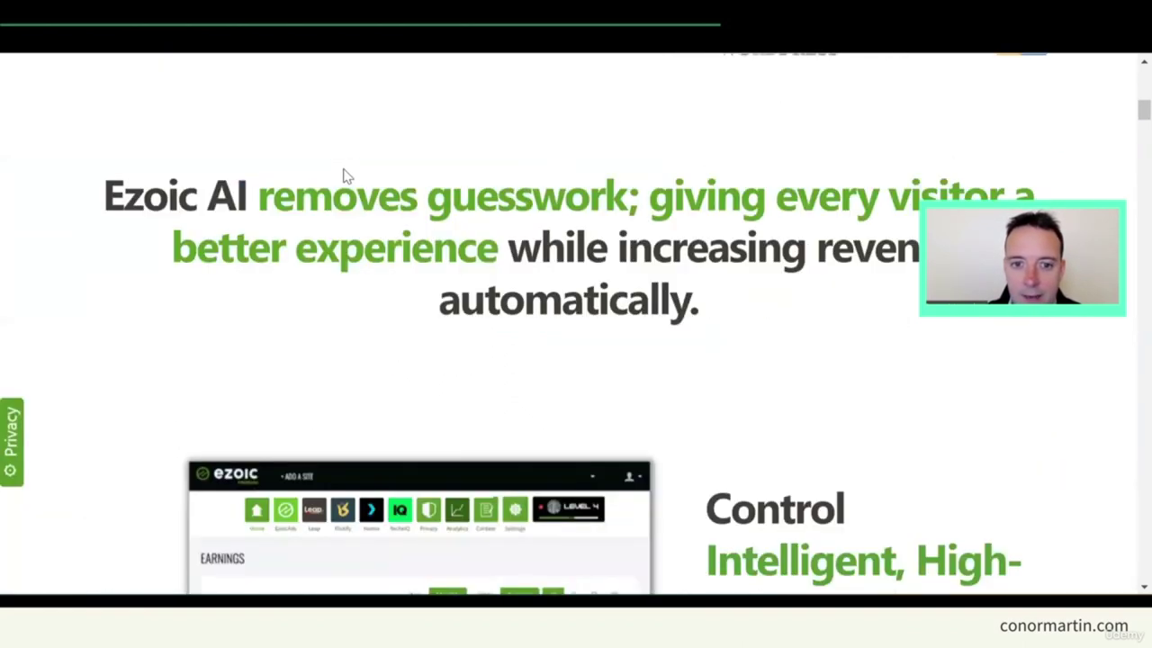
scroll(345, 175, up, 10)
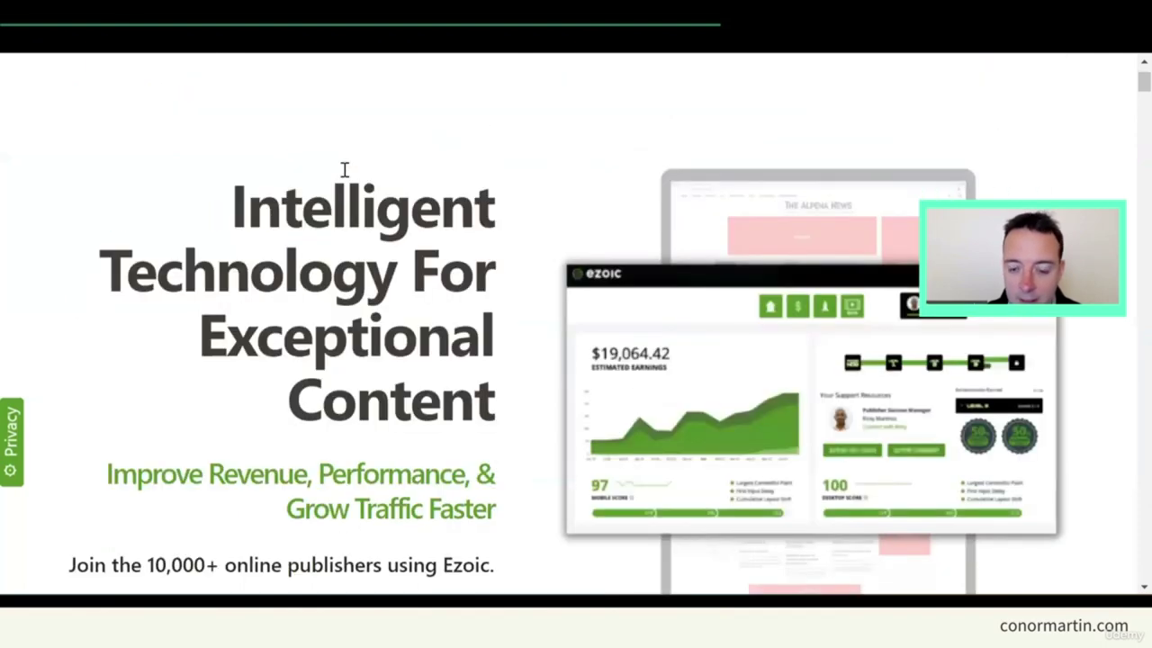
scroll(343, 172, up, 2)
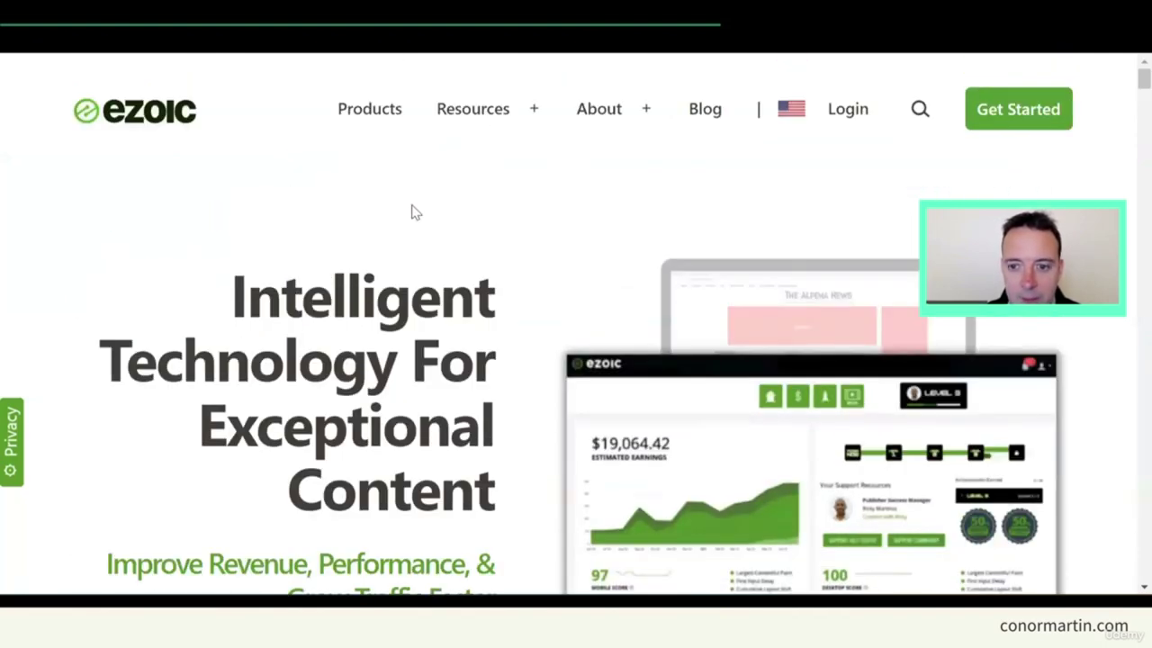
scroll(502, 223, down, 2)
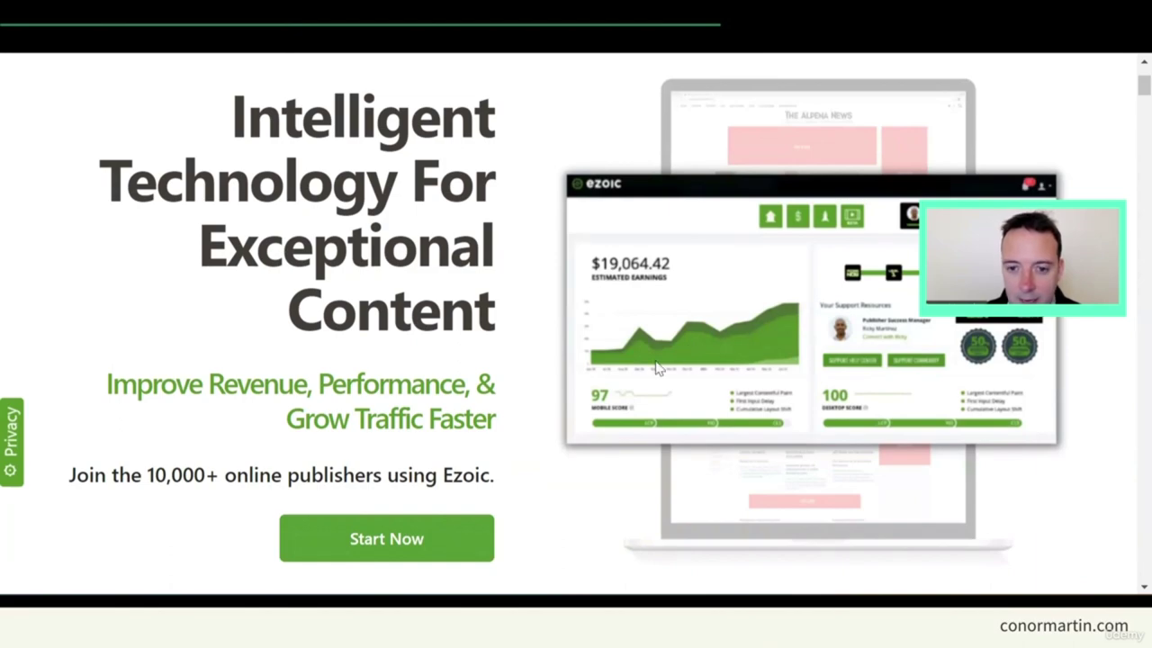
scroll(653, 246, down, 15)
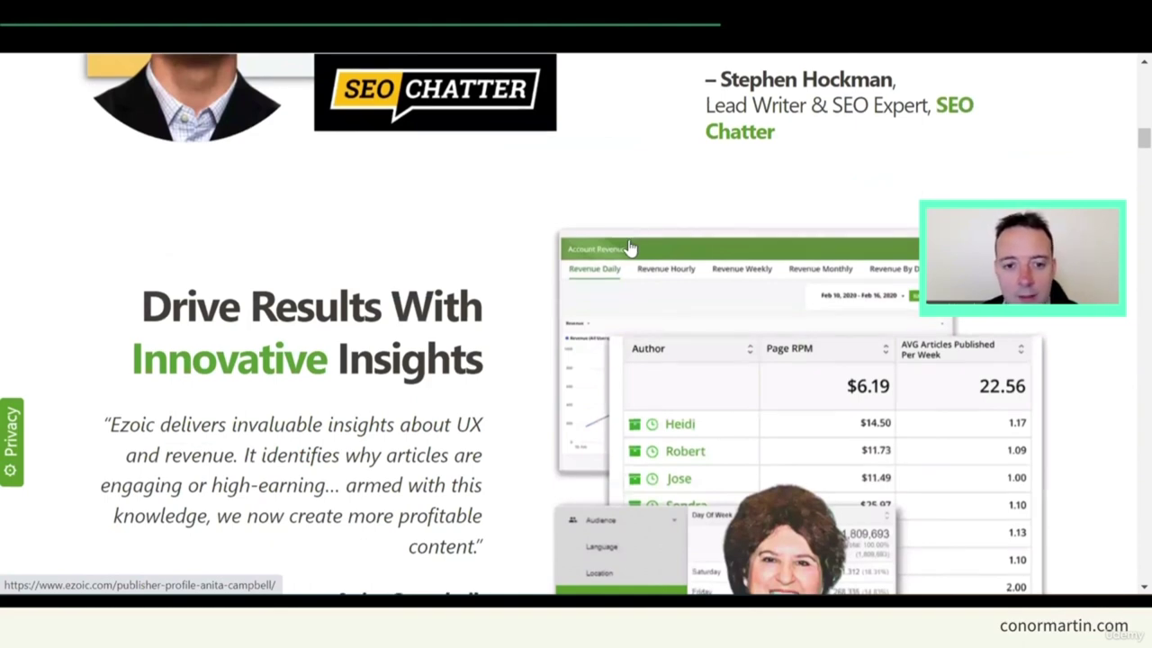
scroll(609, 222, down, 2)
scroll(609, 218, down, 5)
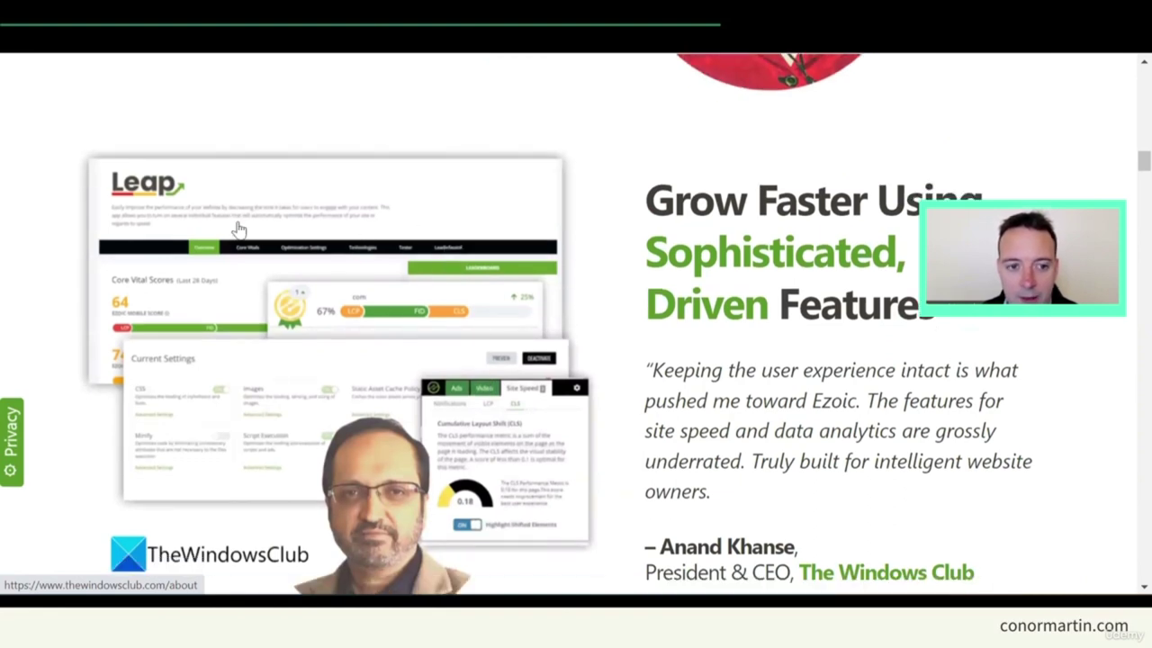
scroll(486, 207, down, 5)
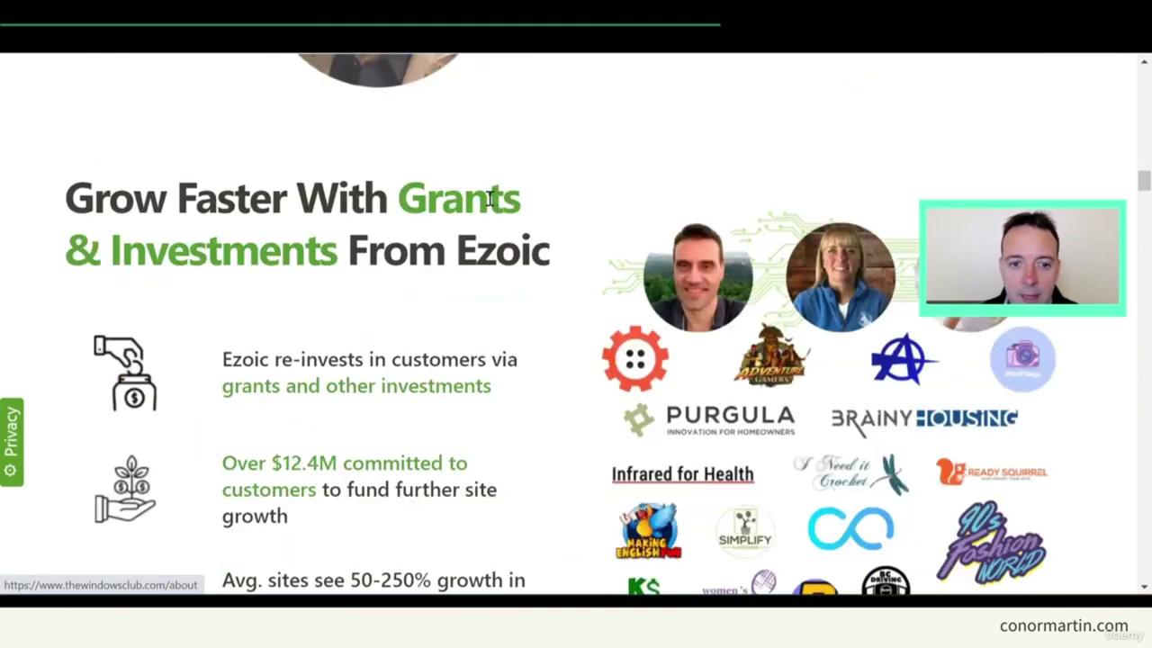
scroll(490, 206, down, 5)
scroll(491, 207, down, 15)
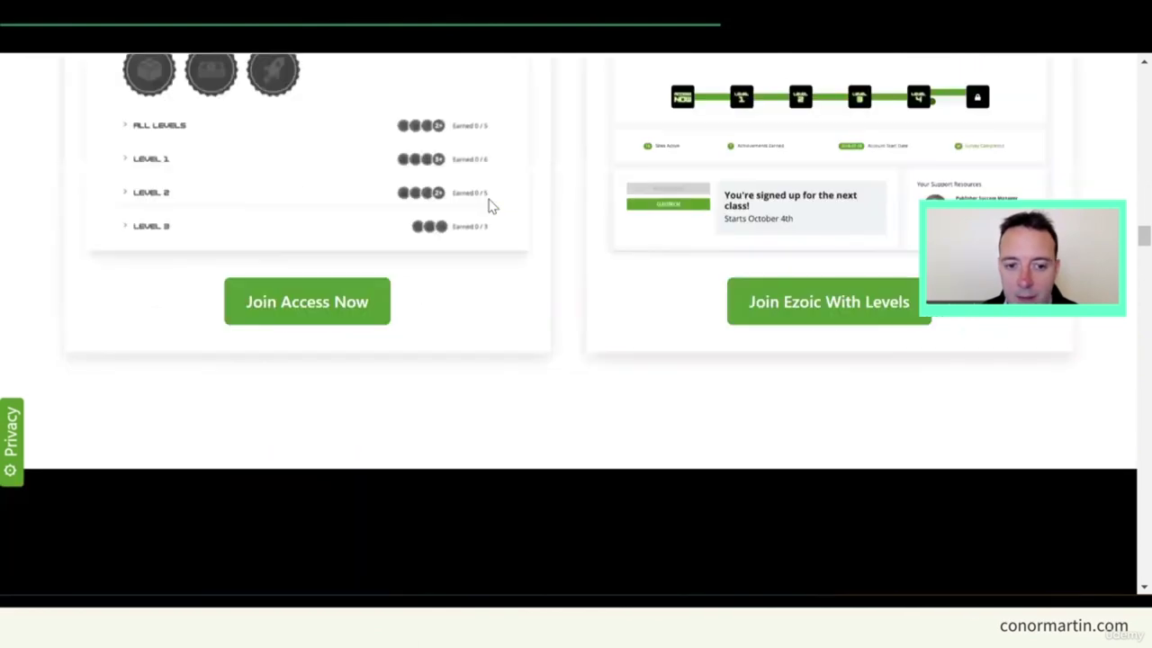
scroll(628, 334, down, 3)
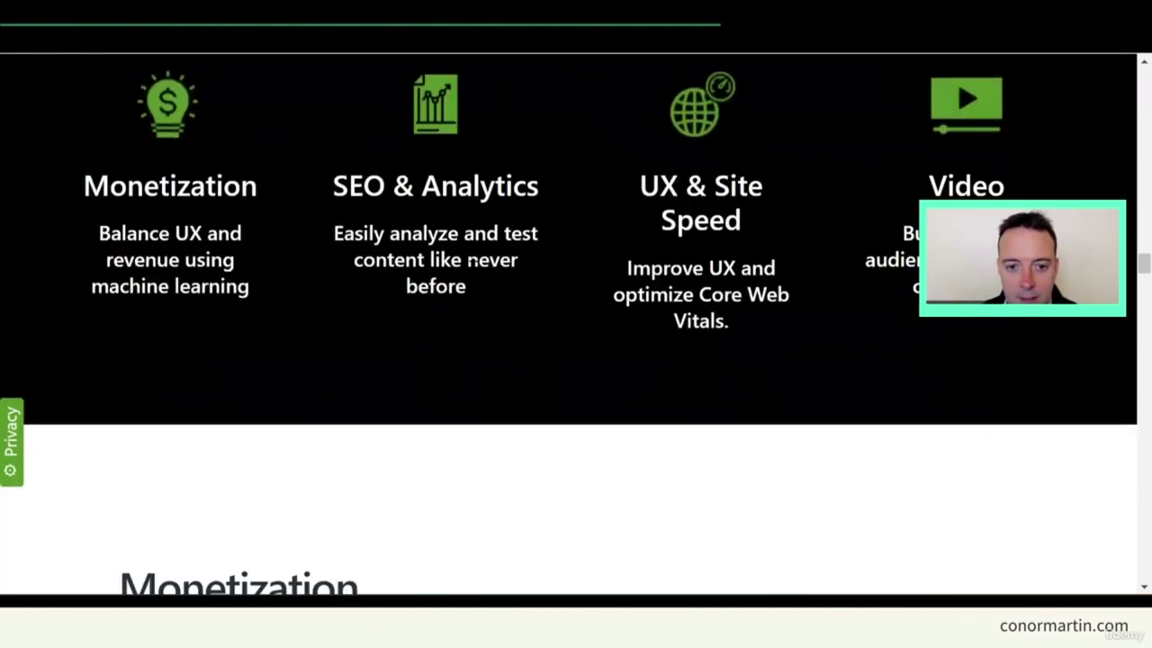